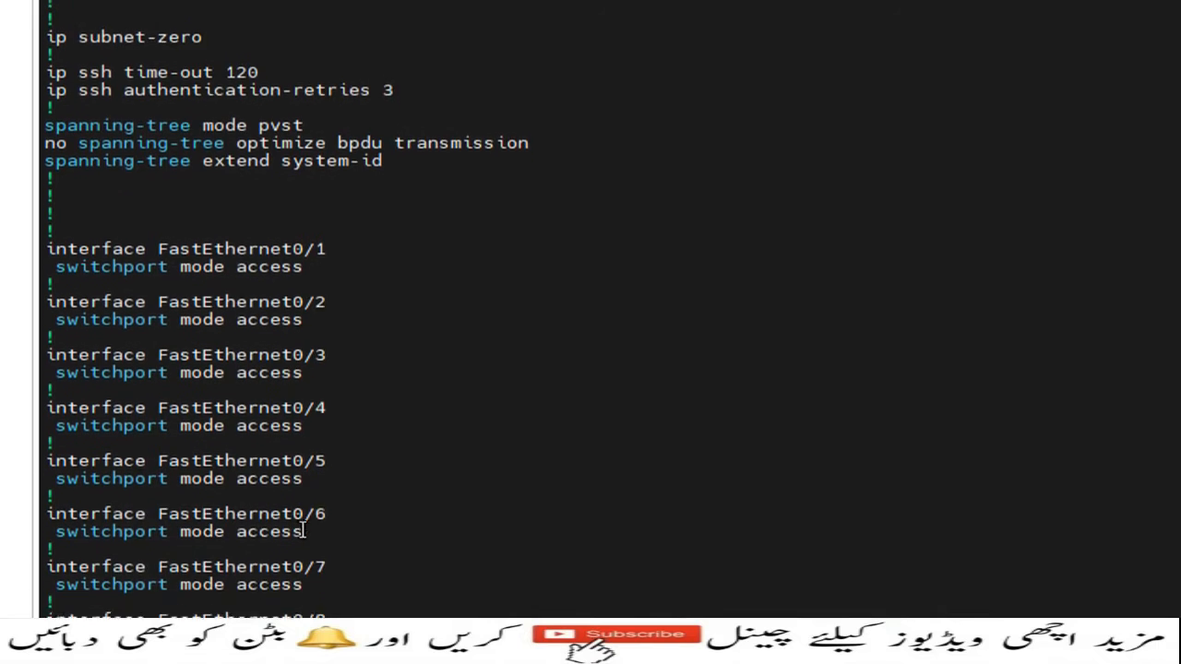
Page through the rest of the switch's running configuration and highlight the IP address assigned to interface Vlan1
key("space")
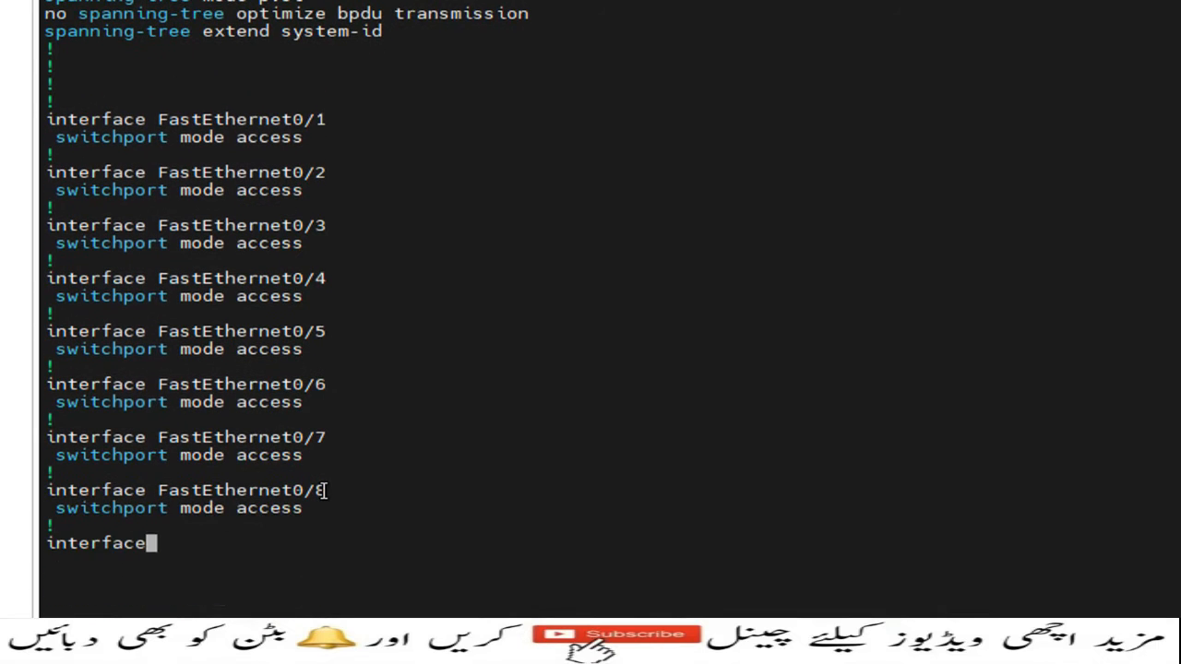
key("space")
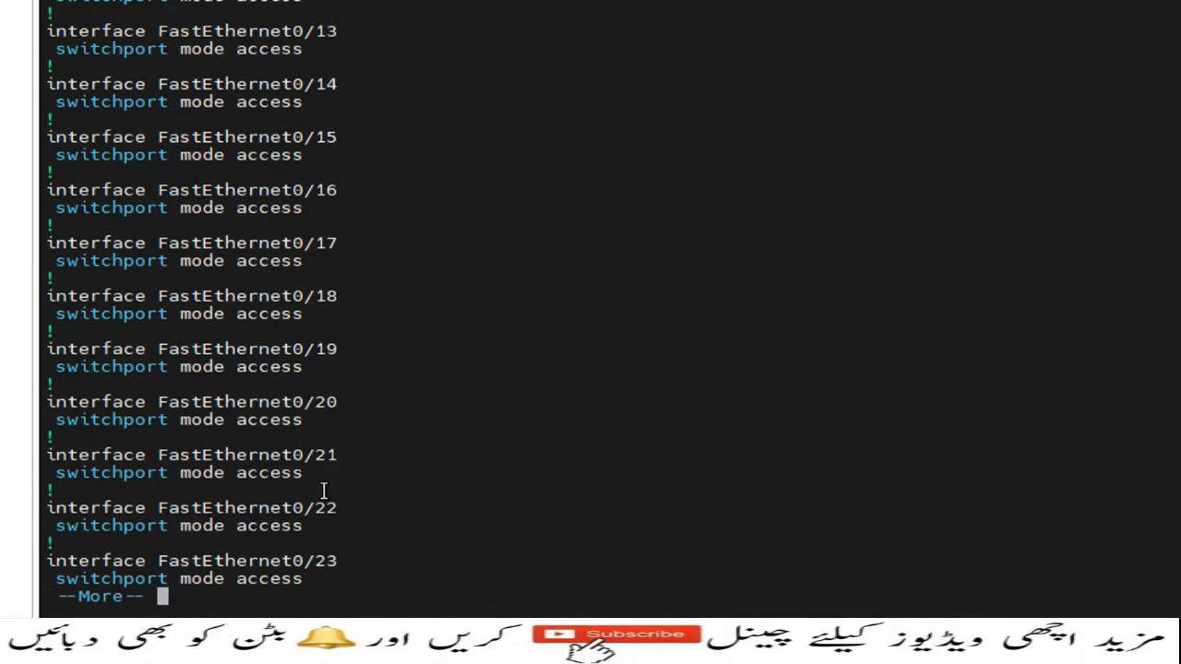
key("space")
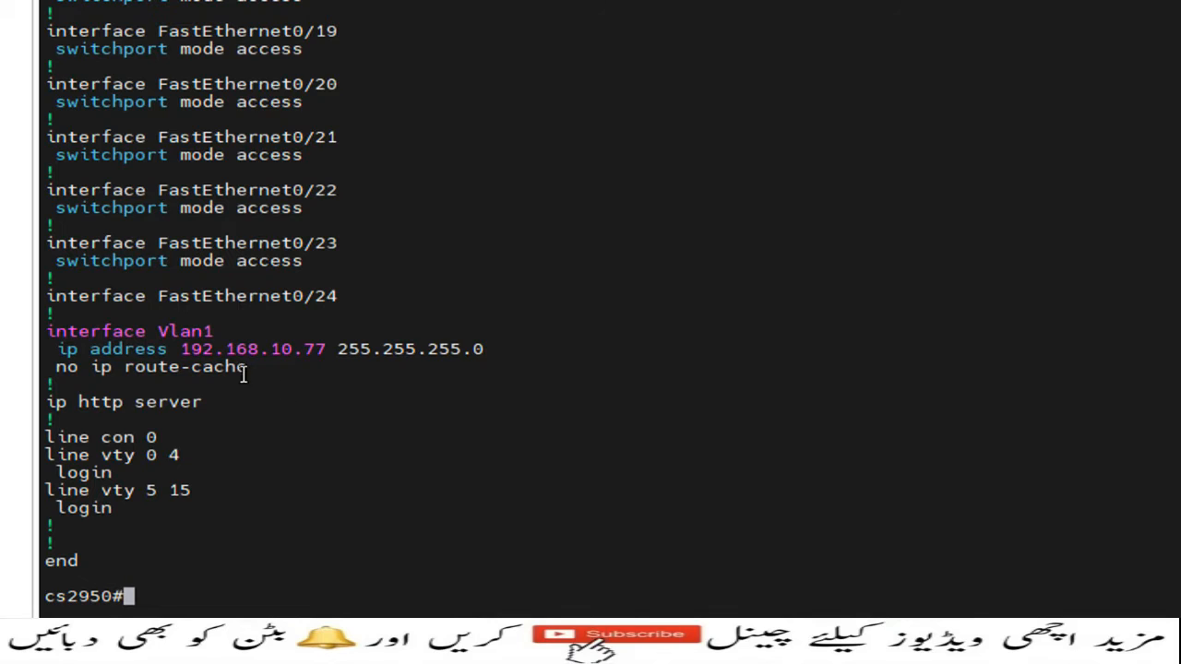
left_click_drag(181, 351, 322, 345)
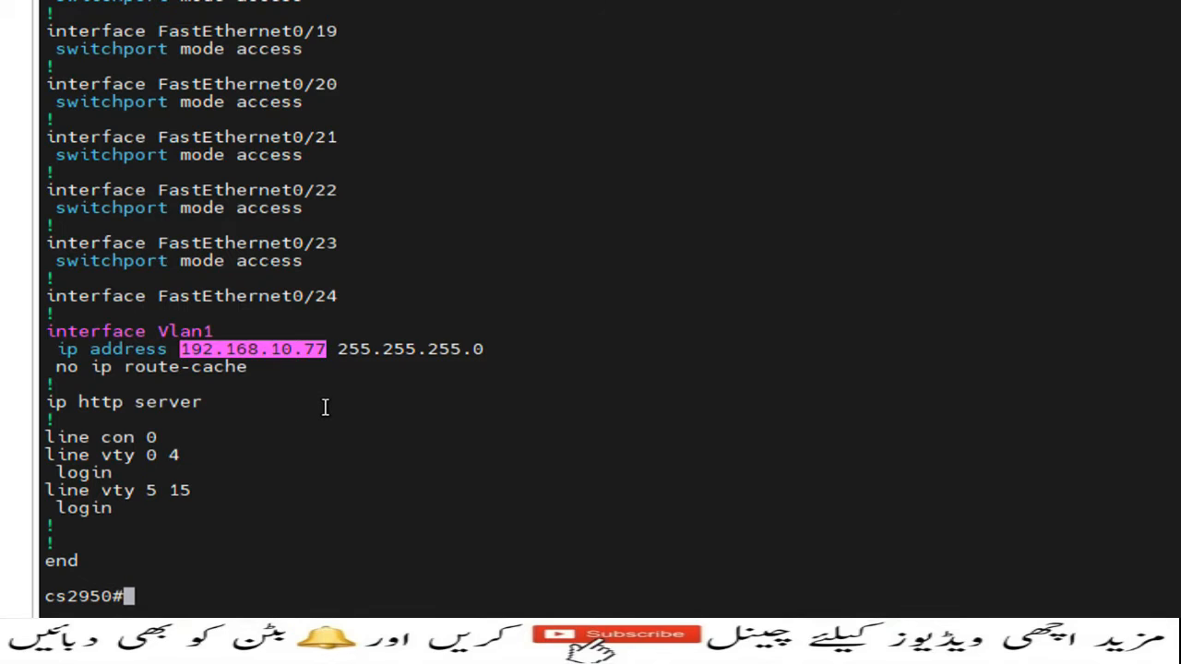
Run sh ip interface, highlight the Vlan1 internet address and page to the end of the output
type("sh ip ")
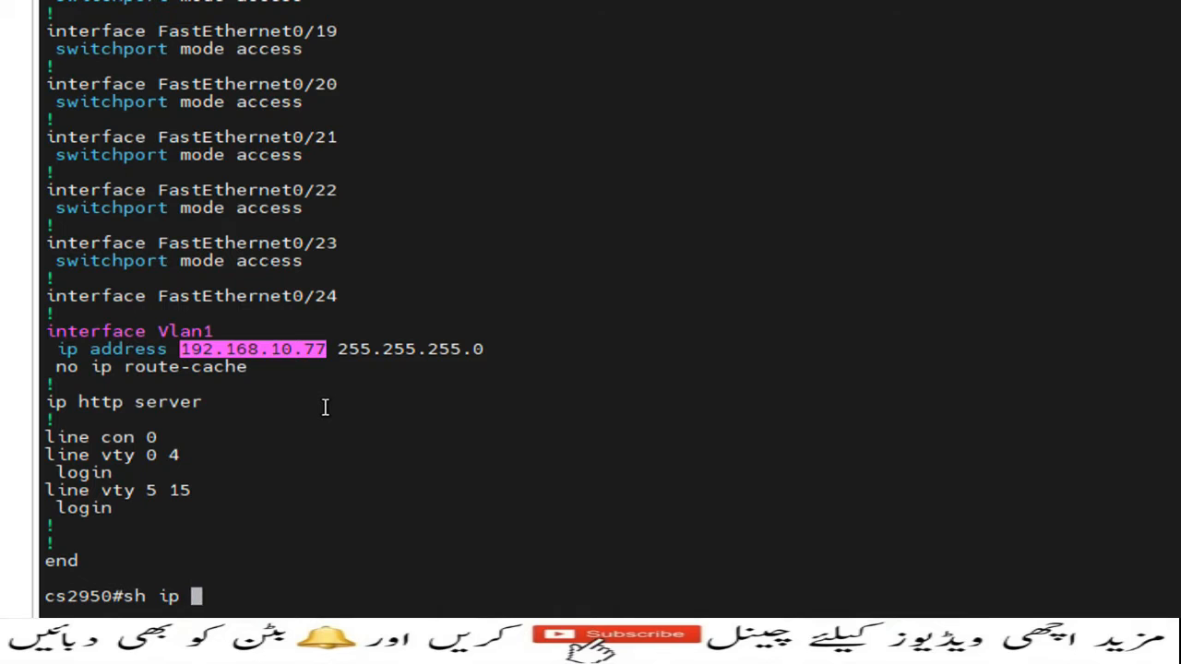
type("interface")
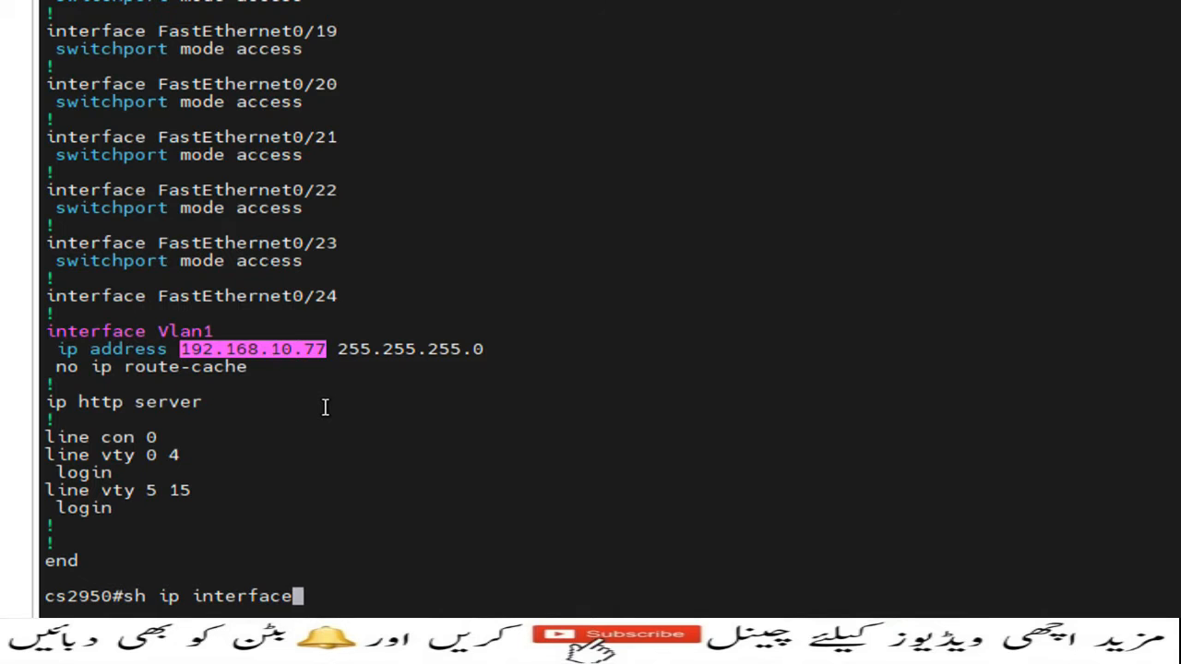
key("Return")
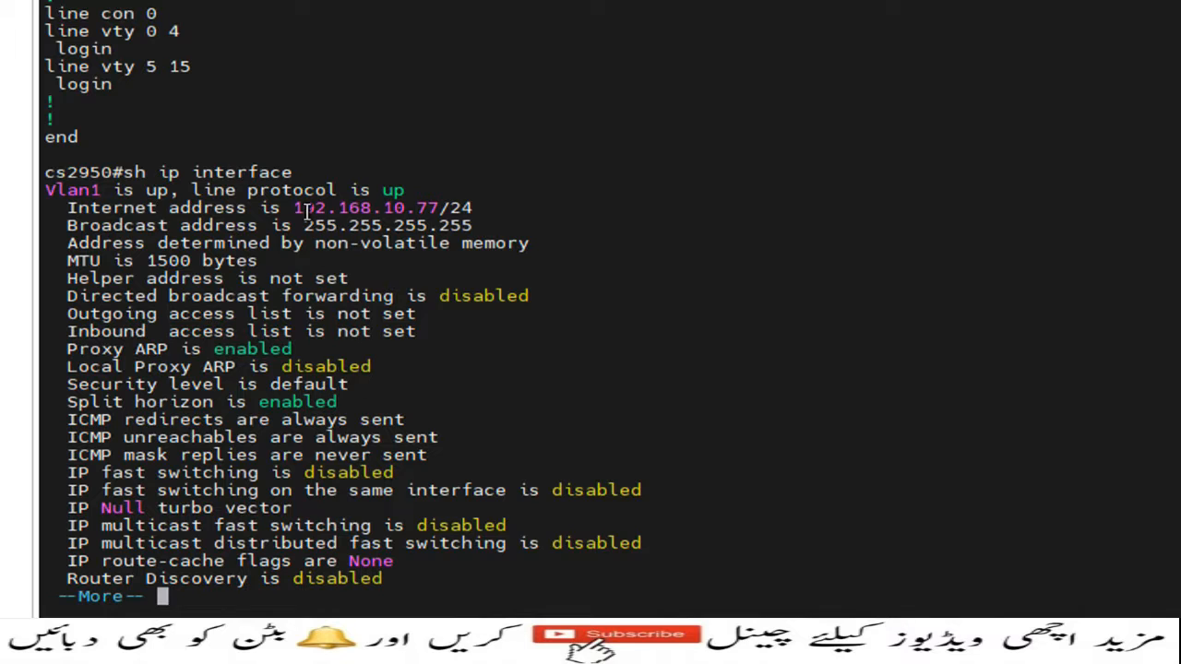
left_click_drag(297, 207, 466, 205)
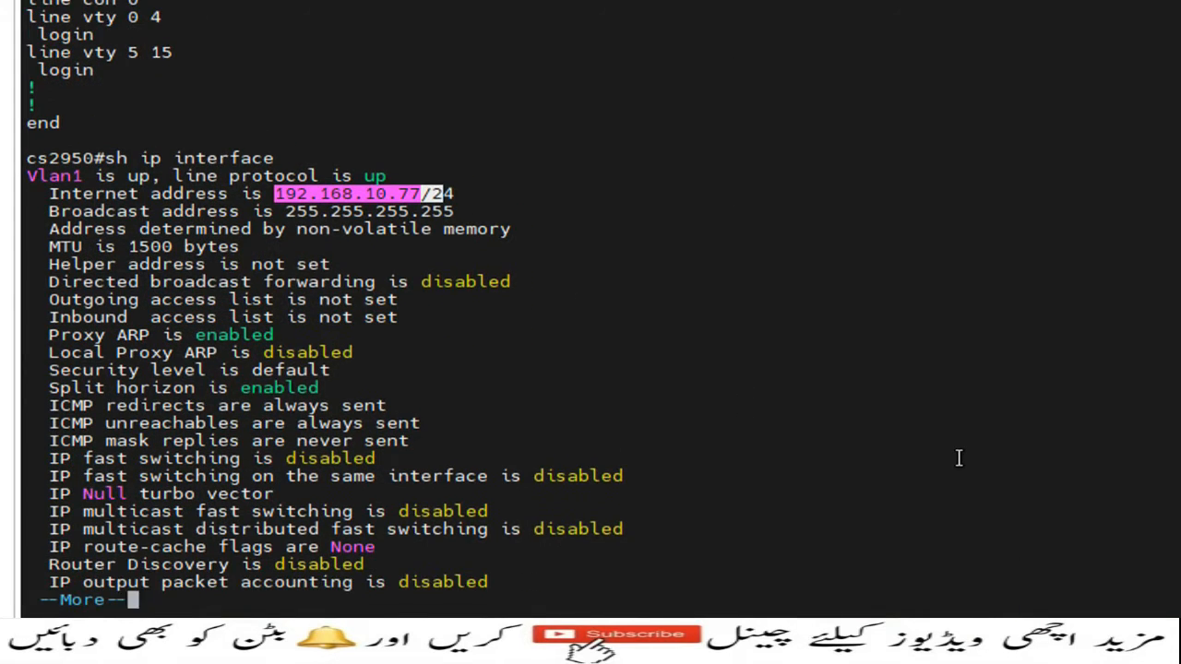
key("space")
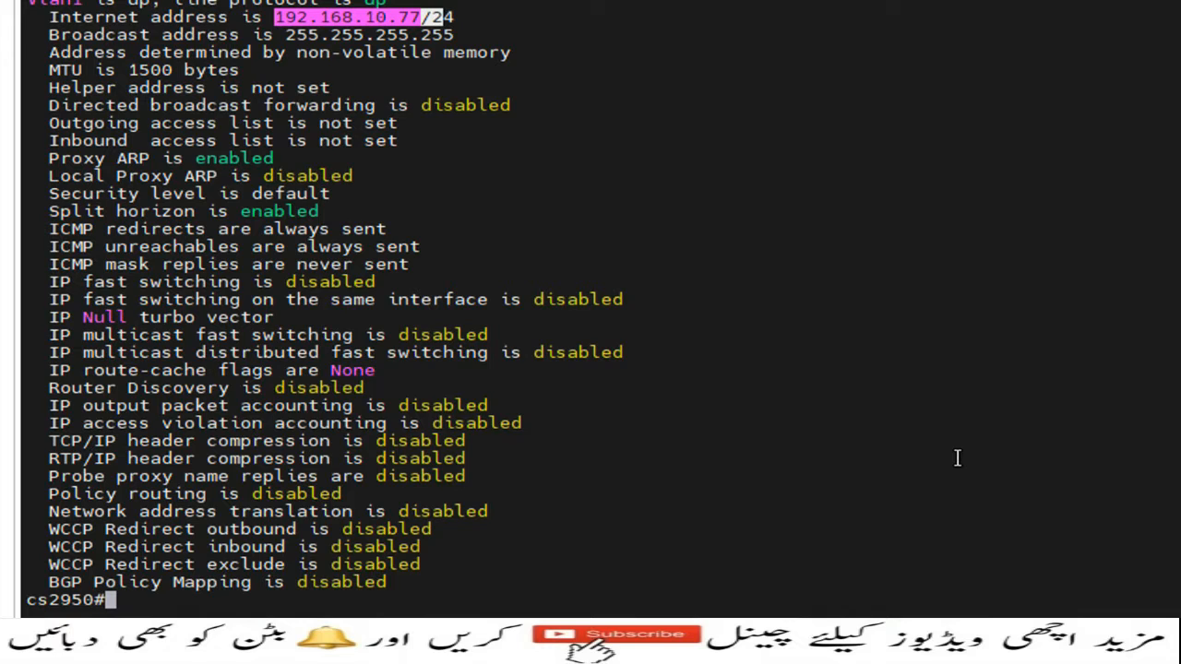
Enter global configuration mode with config t and list all available snmp-server options using the command help
type("config t")
key("Return")
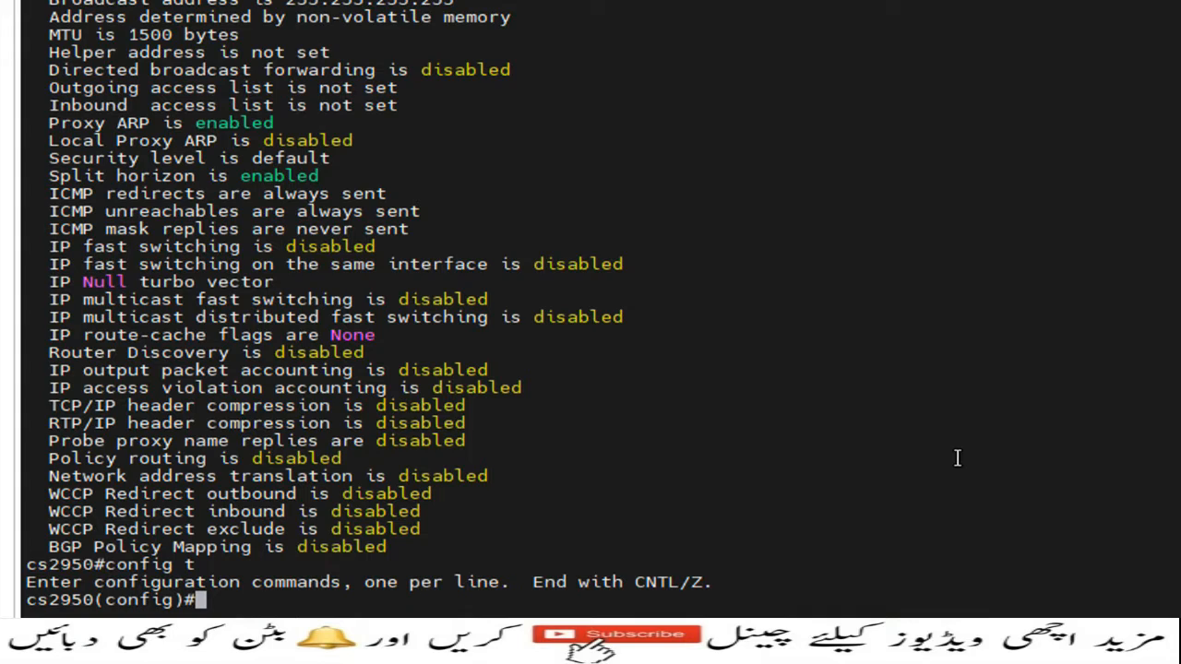
type("snma")
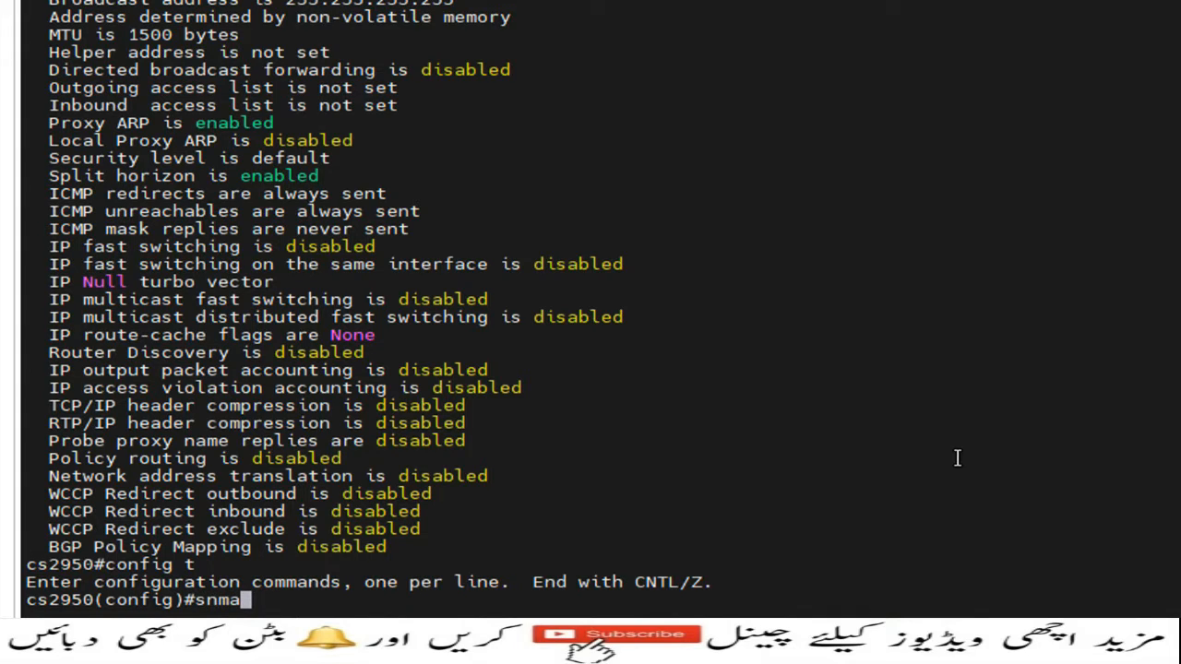
key("BackSpace")
type("p-serv")
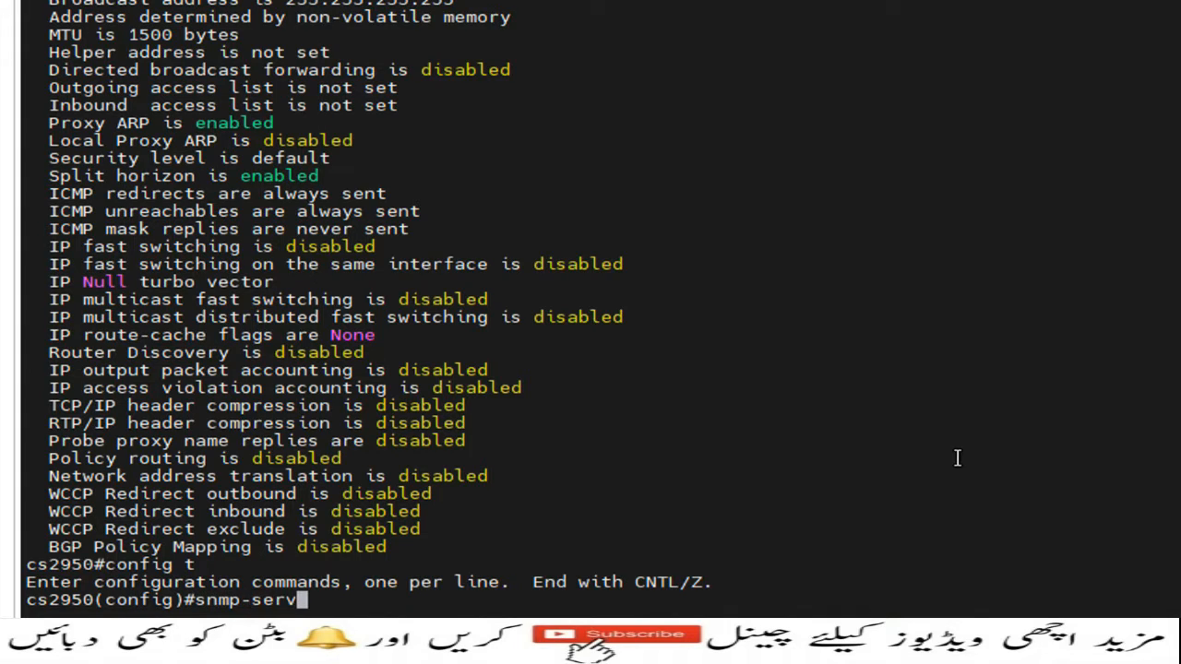
type("er ?")
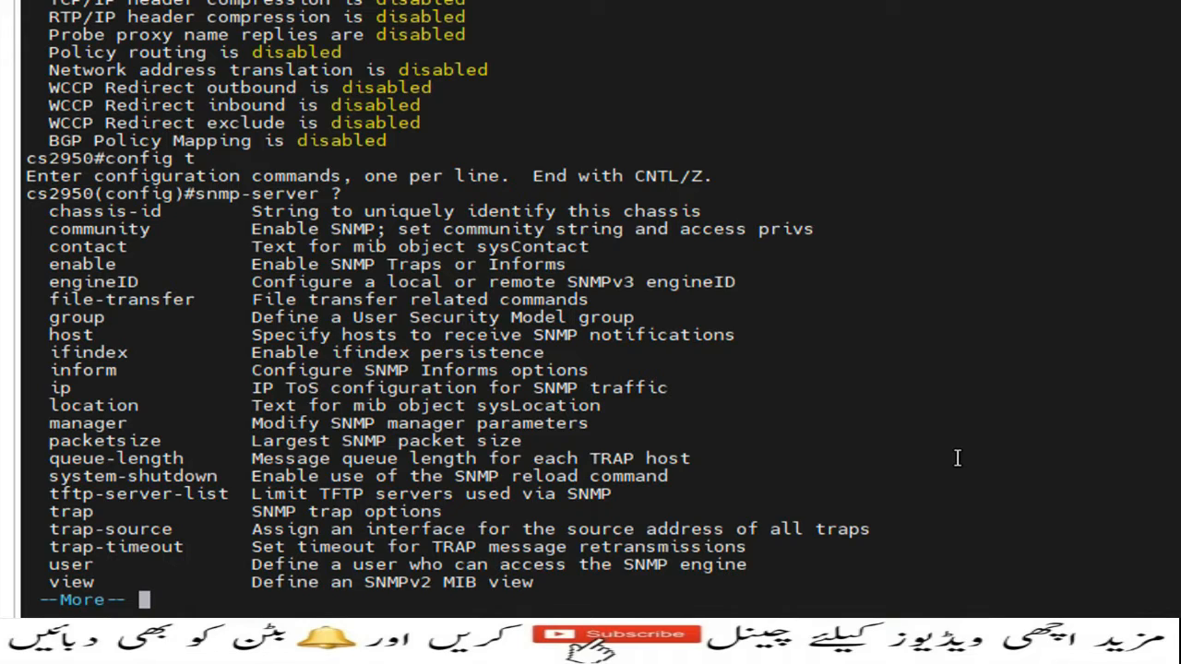
key("space")
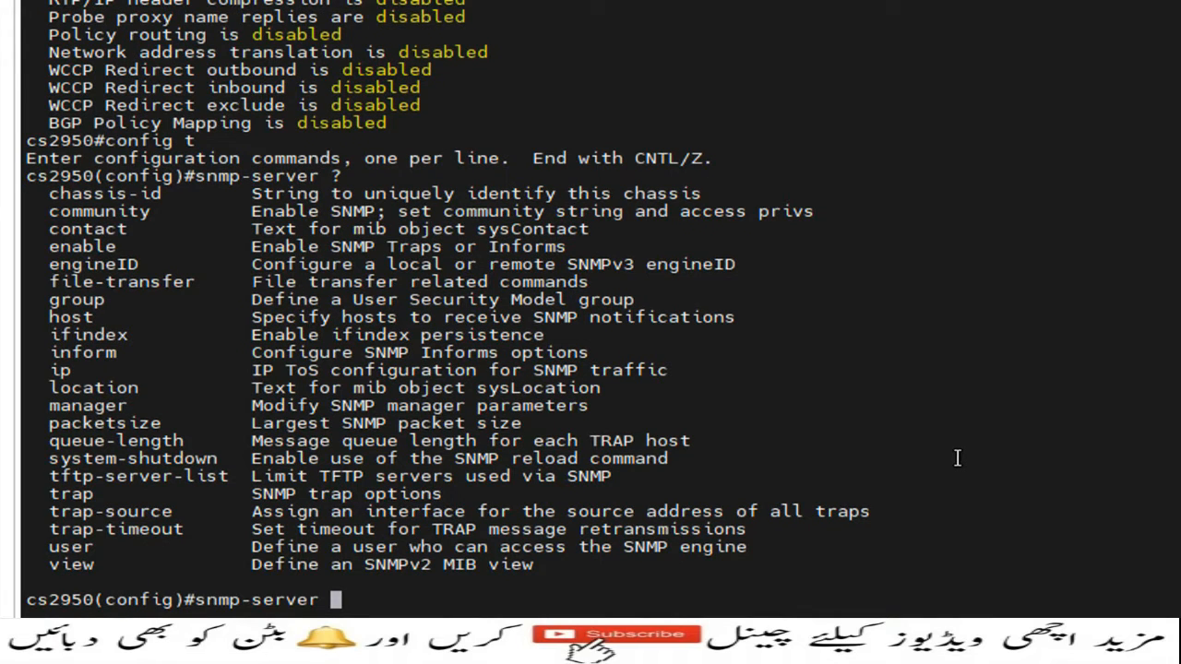
Configure the SNMP community public with read-only (ro) access, checking the command help for its arguments, and save the configuration with do write
type("comm")
key("Tab")
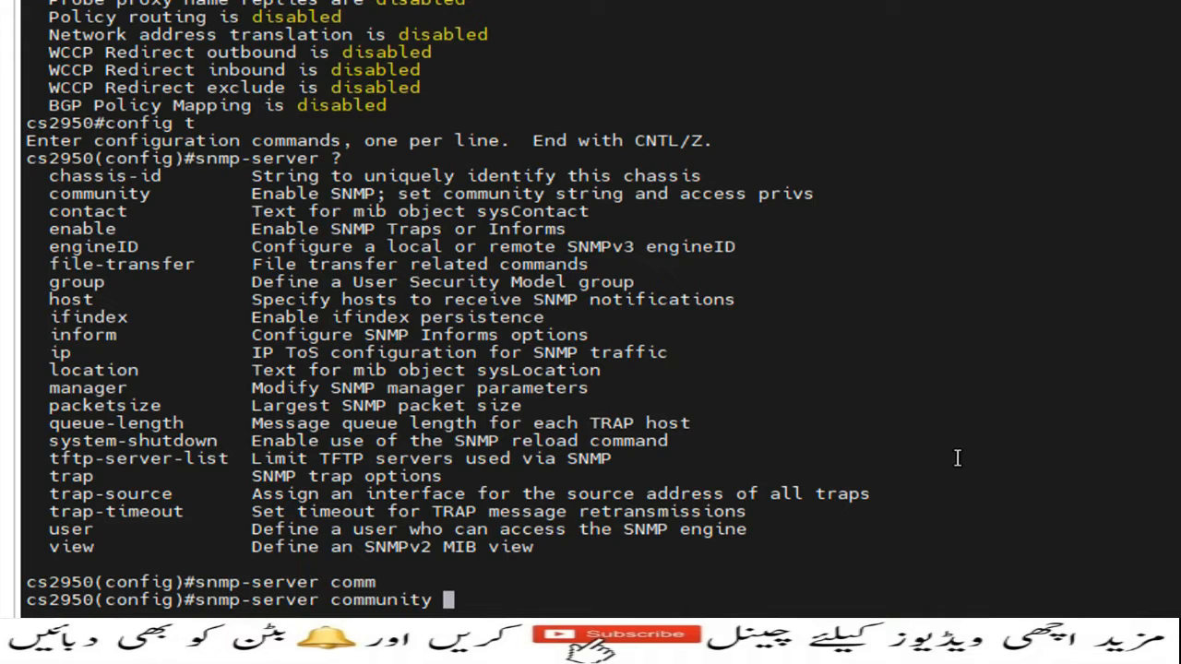
type("?")
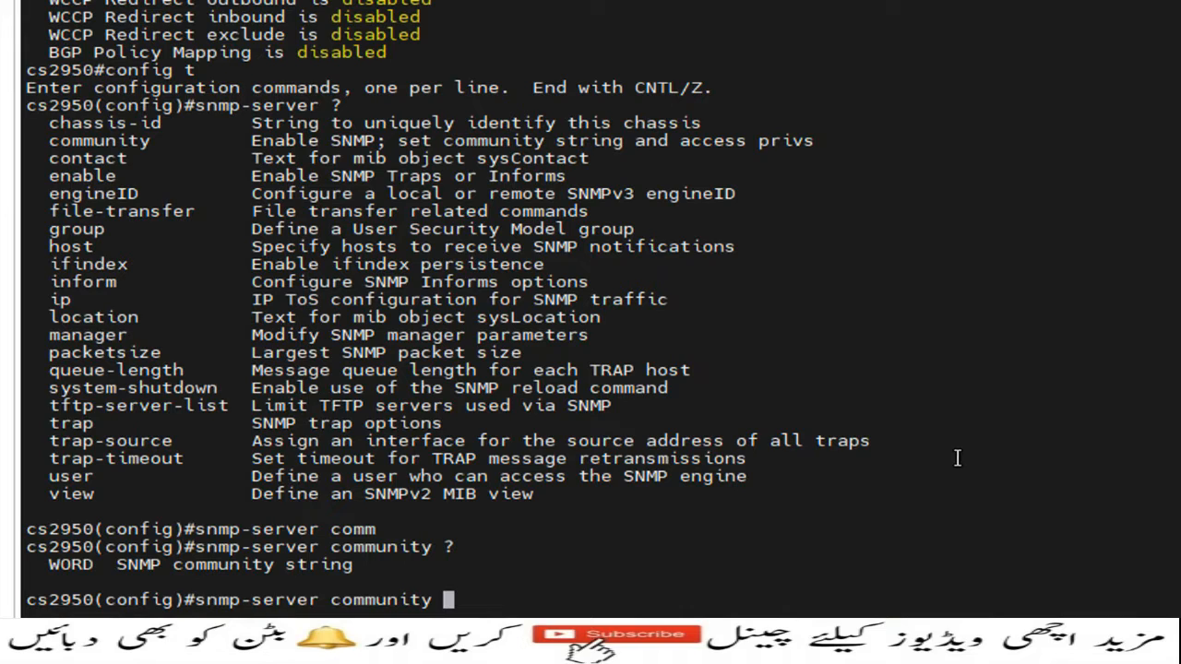
type("public")
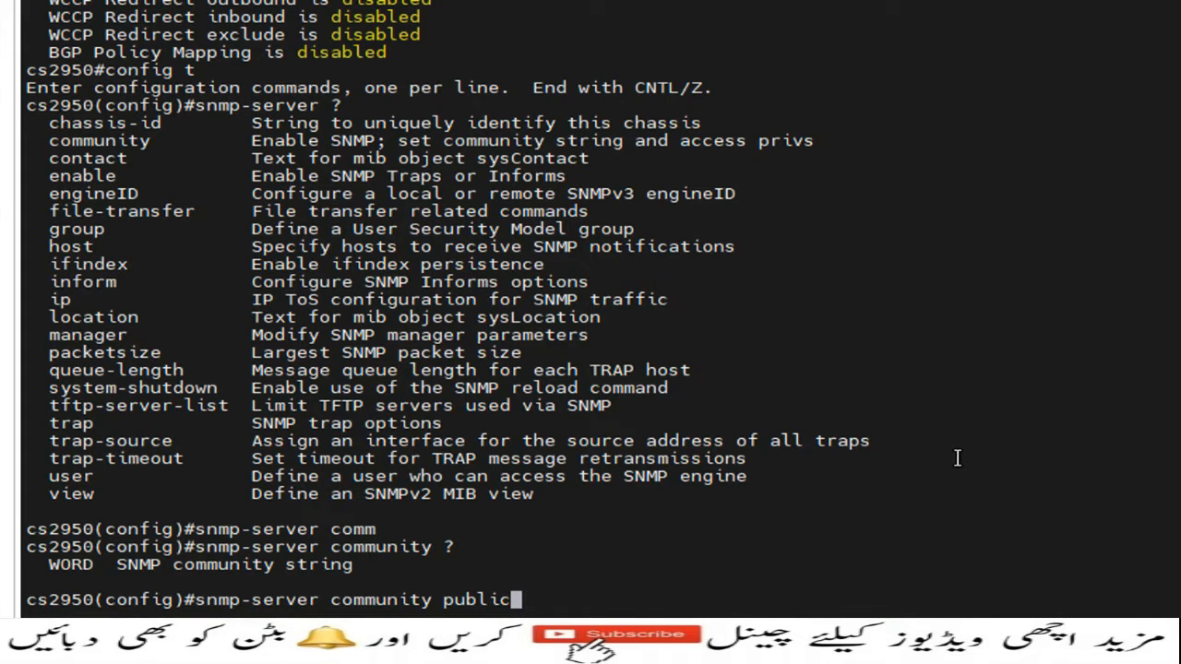
type(" ?")
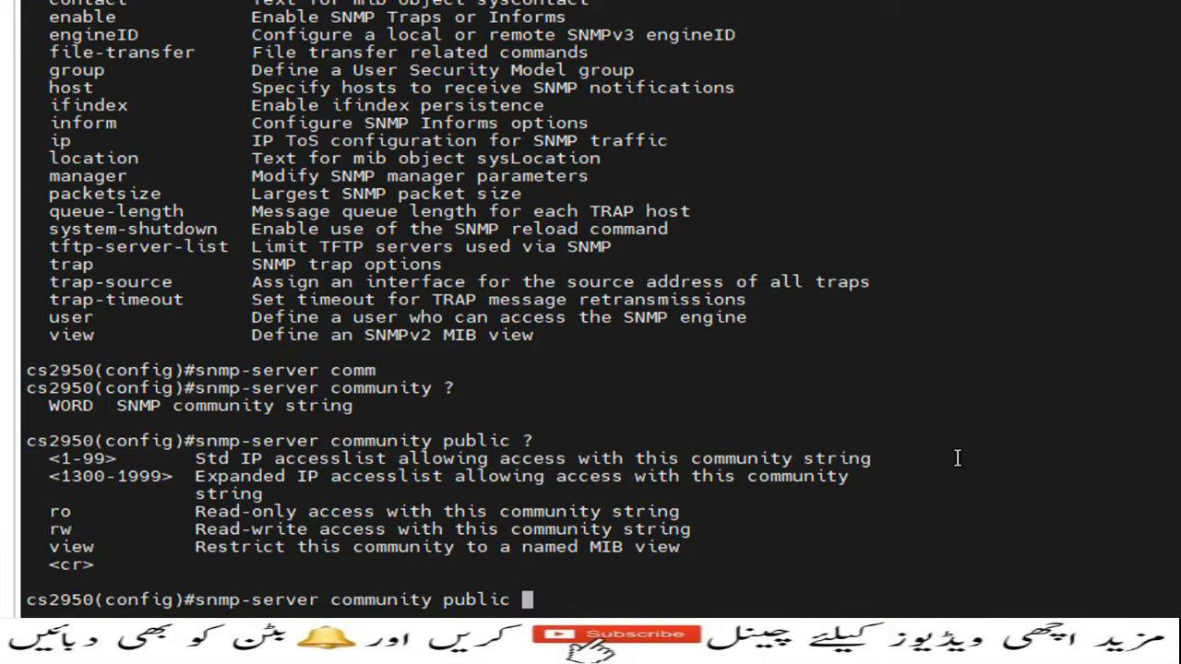
type("ro")
key("Return")
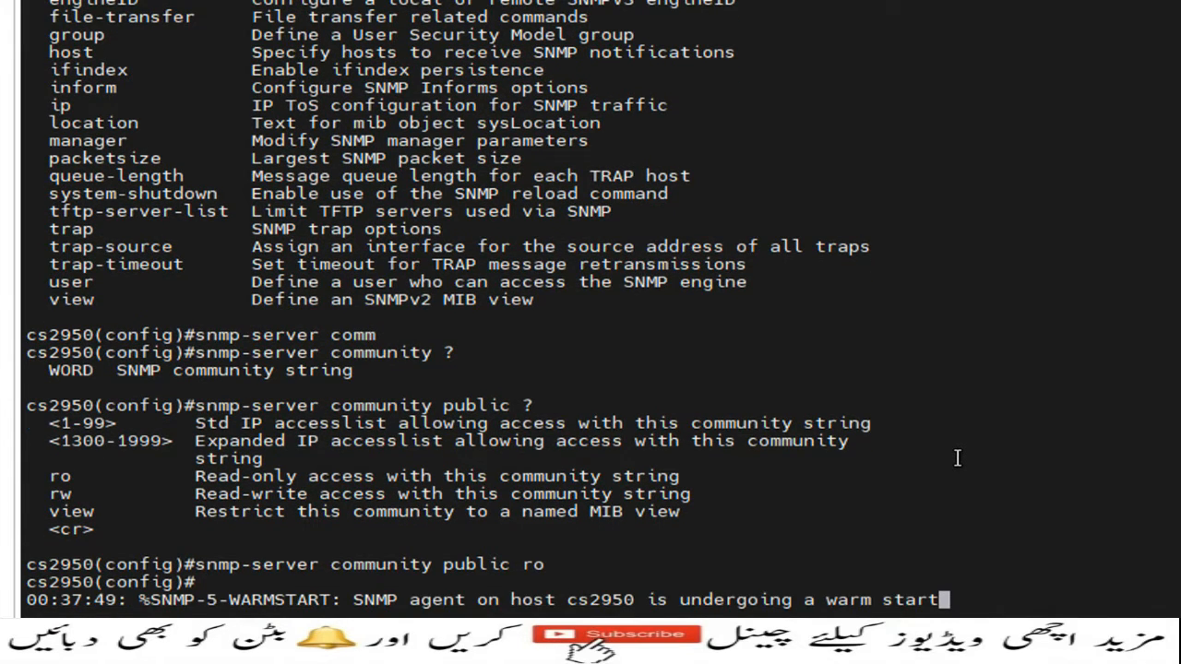
key("Return")
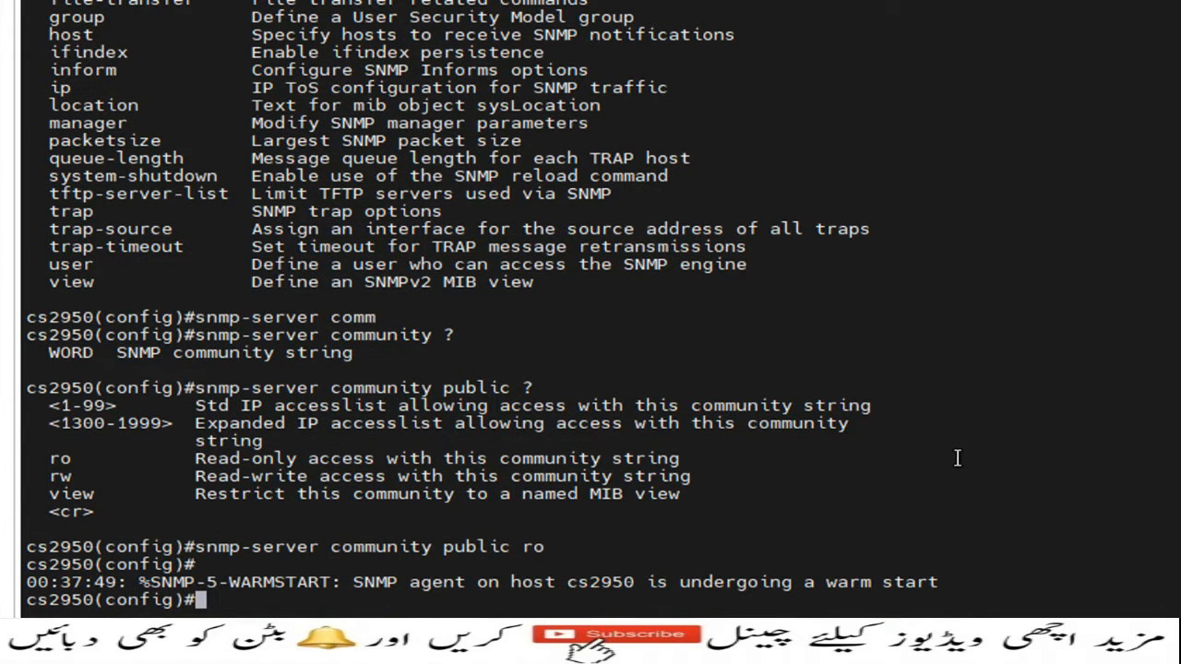
type("do write")
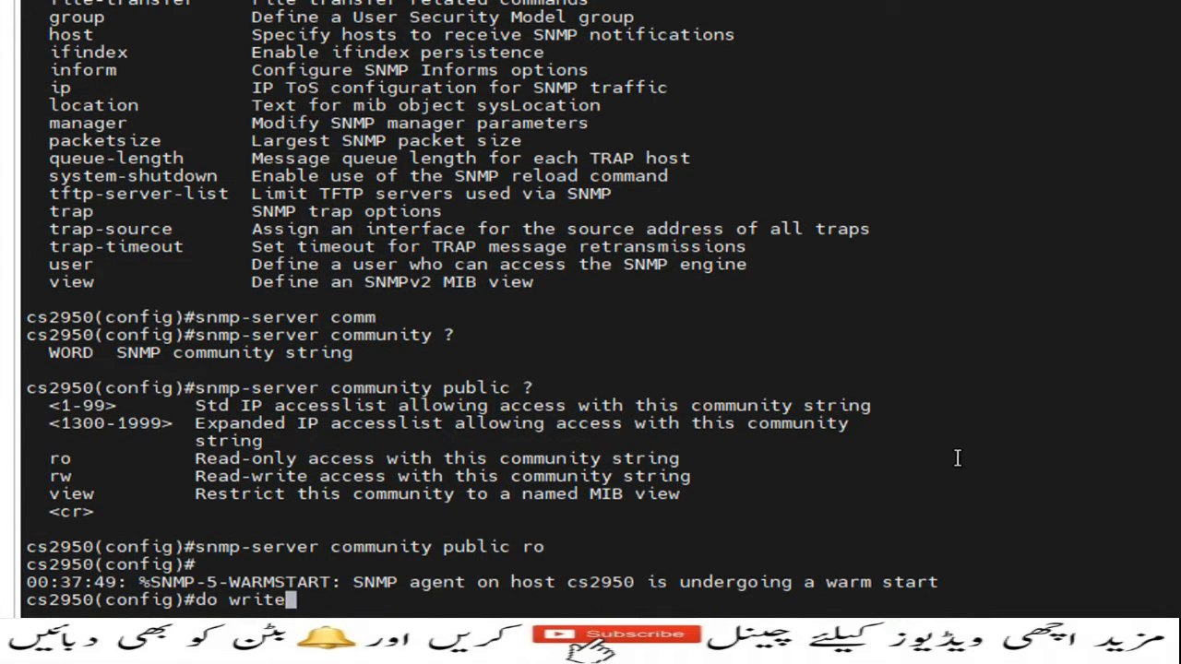
key("Return")
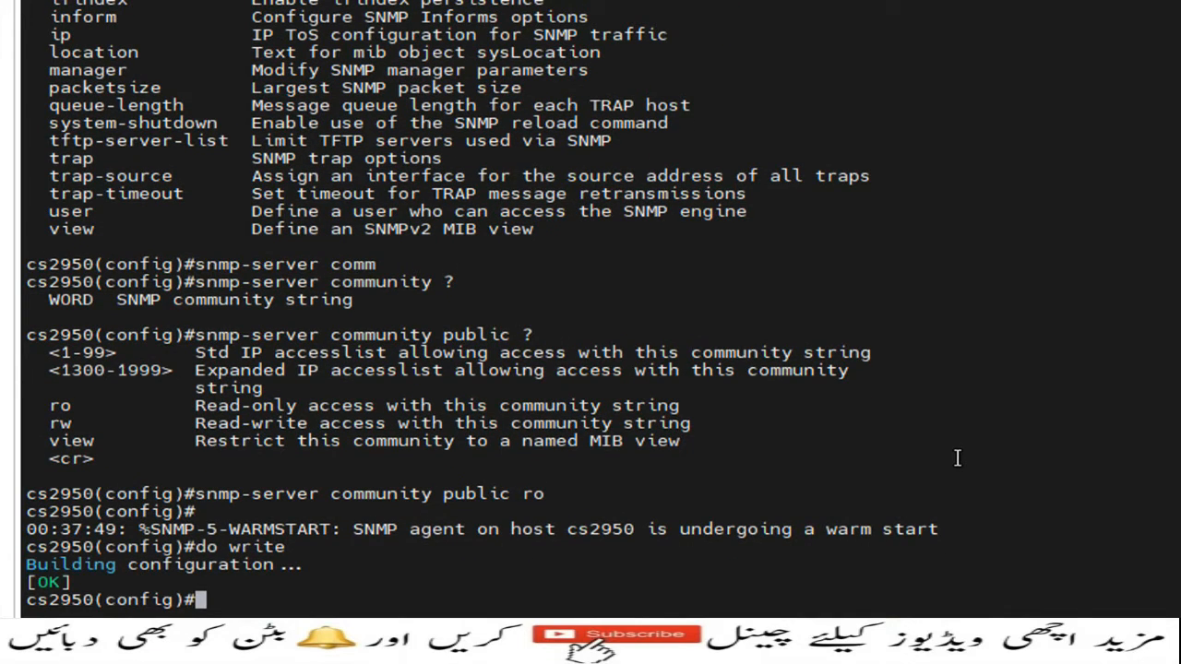
Exit configuration mode and display the running configuration through to the end to check the snmp-server entries
type("exit")
key("Return")
type("sh runn")
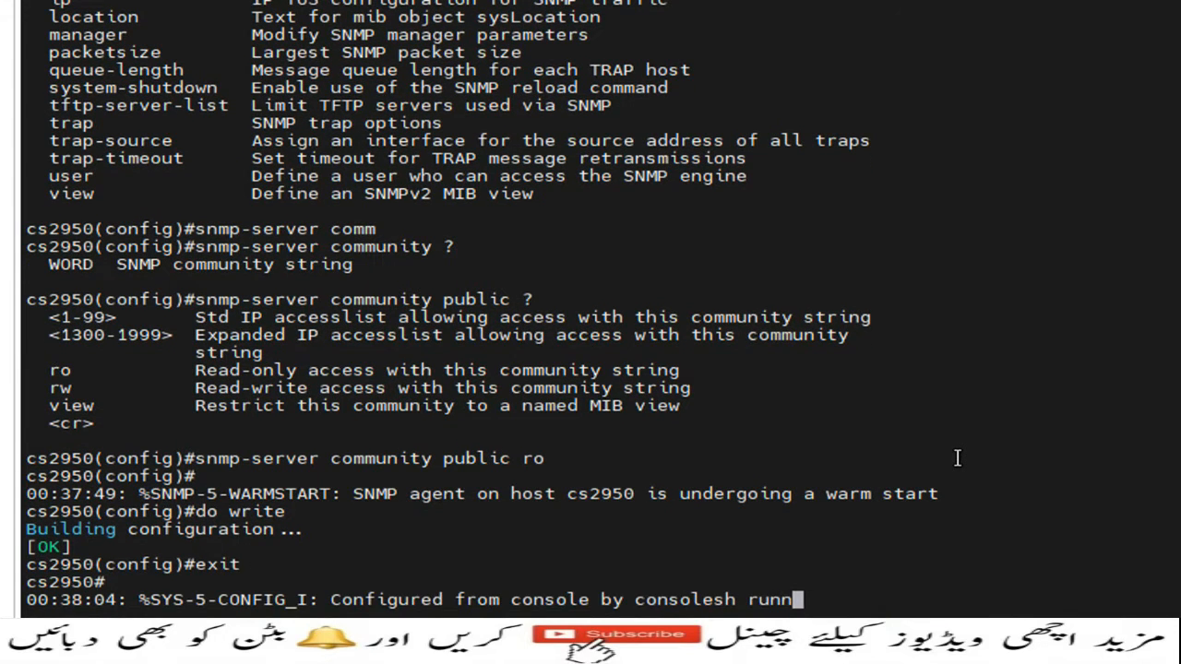
key("Tab")
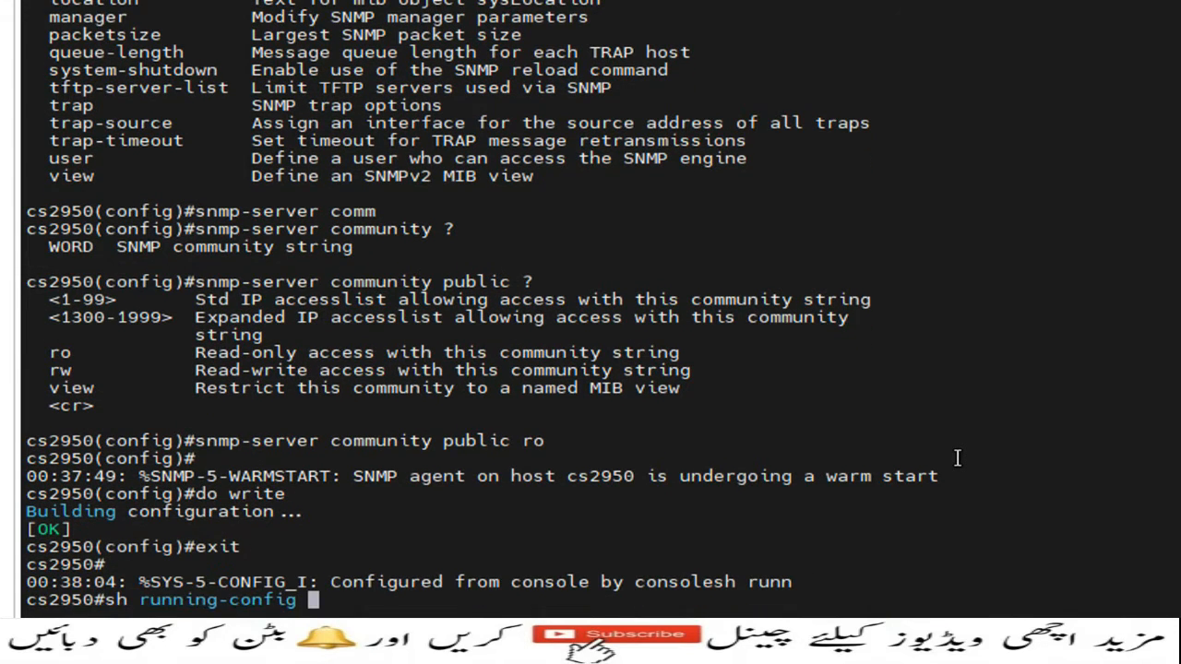
key("Return")
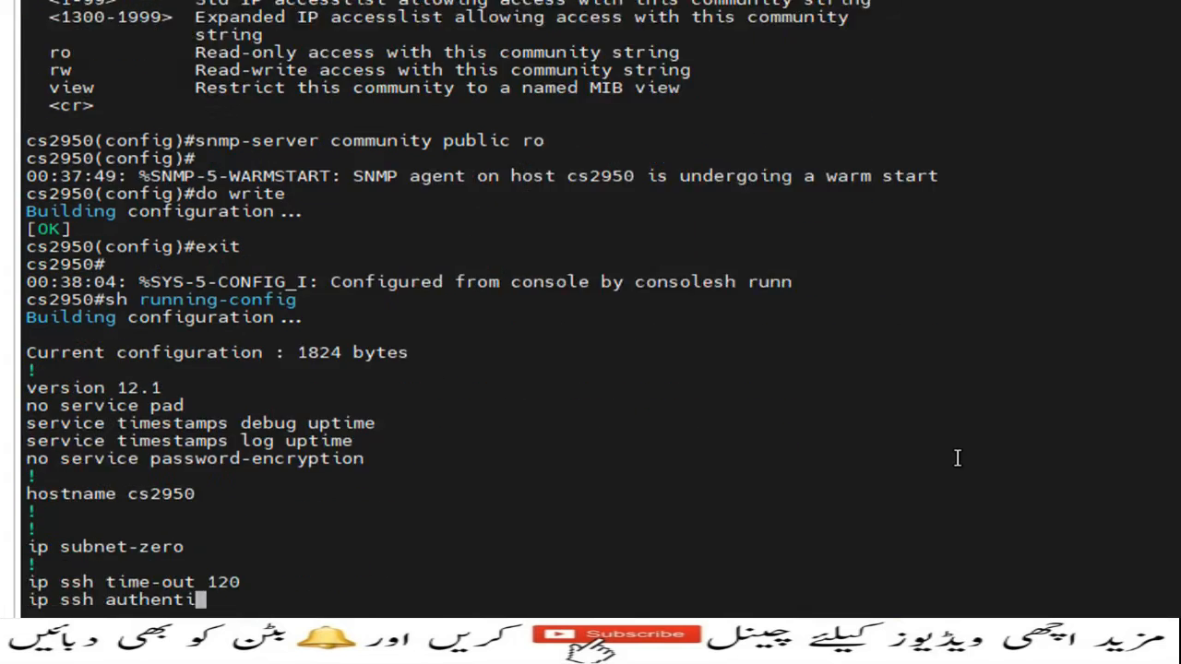
key("space")
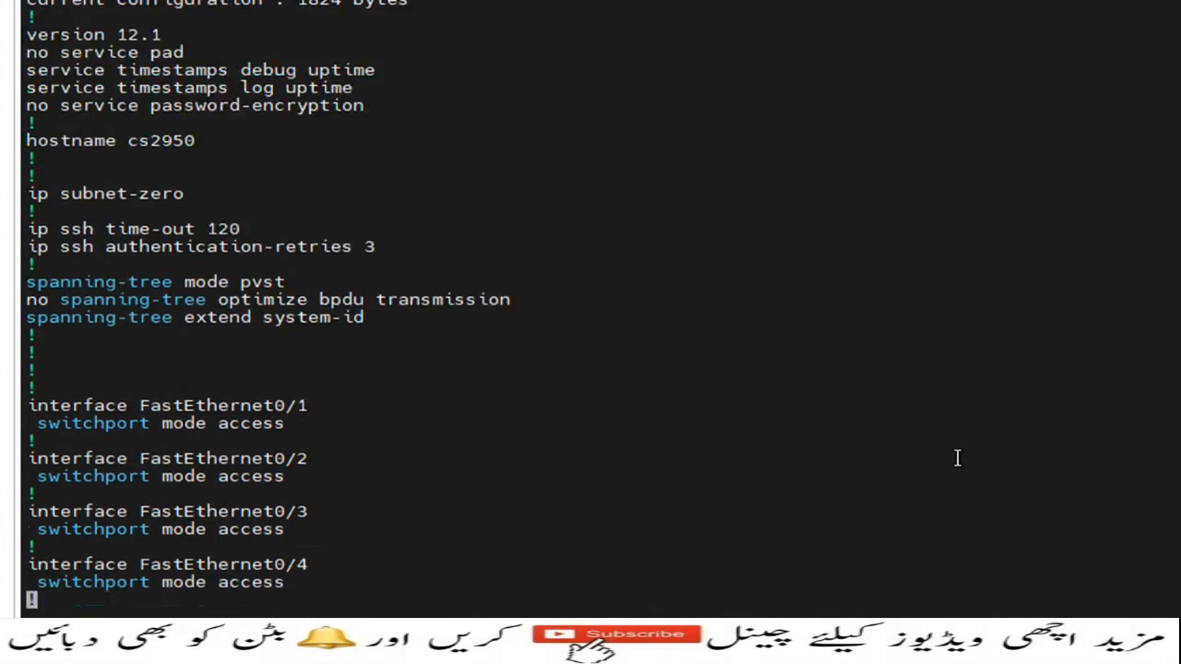
key("space")
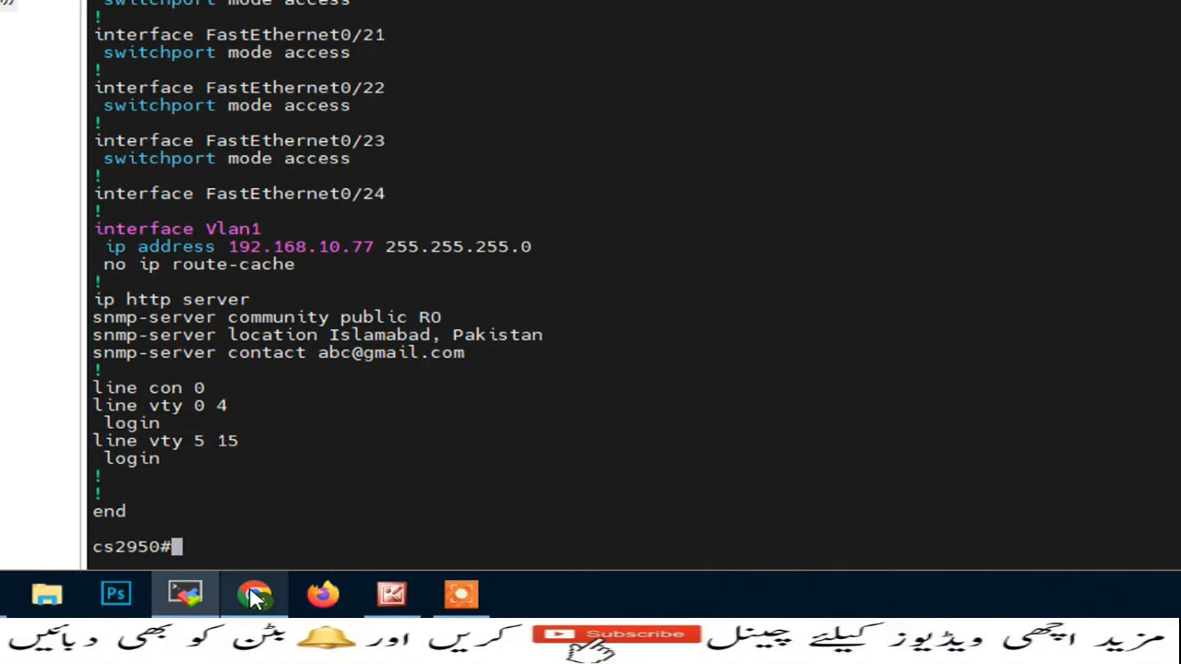
Switch to Chrome, open the bookmarked SolarWinds Orion site and log in as admin without a password
left_click(255, 596)
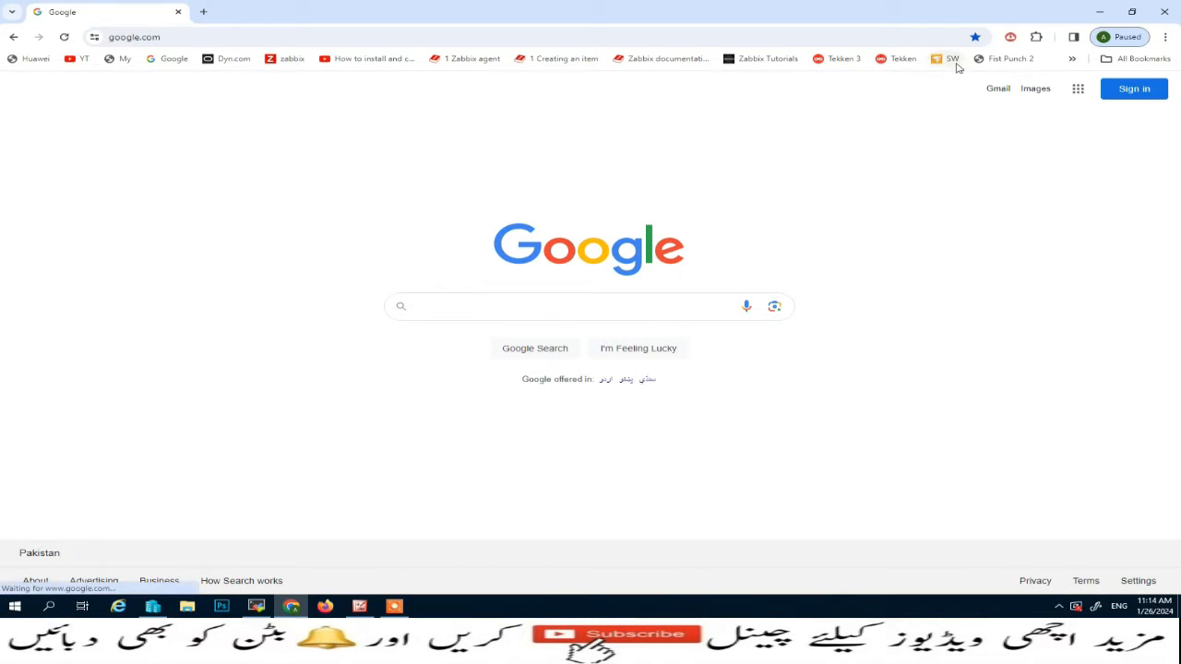
left_click(953, 61)
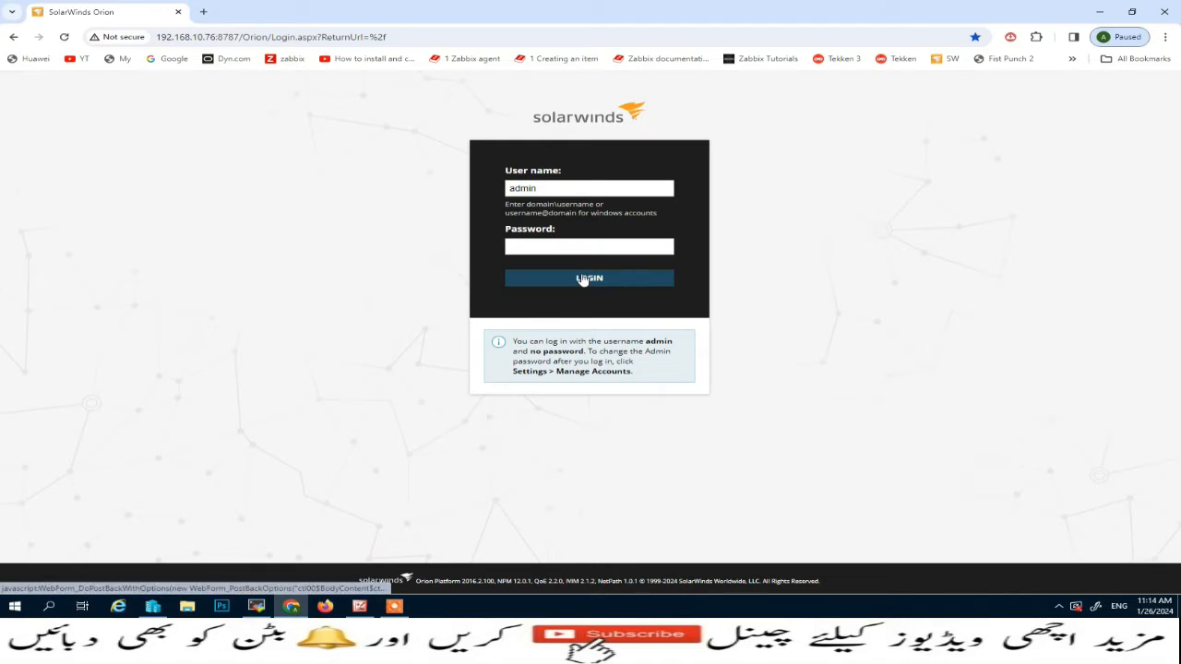
left_click(582, 280)
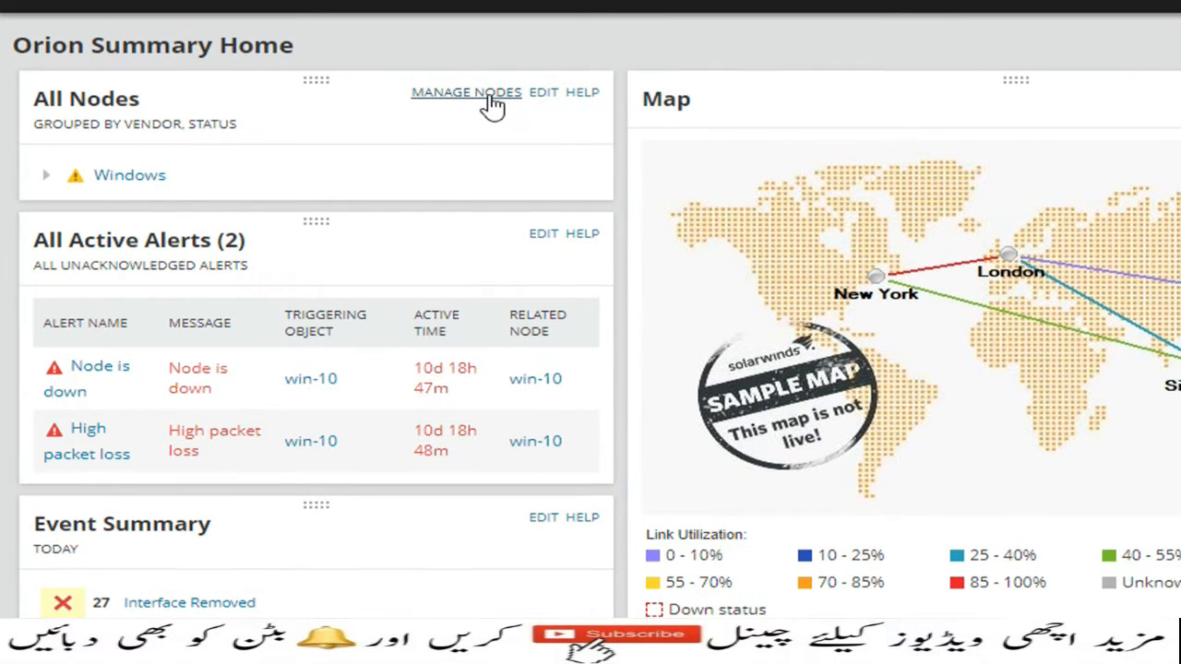
Start adding a node from Orion's node management and set its polling IP address to 192.168.10.77
left_click(491, 96)
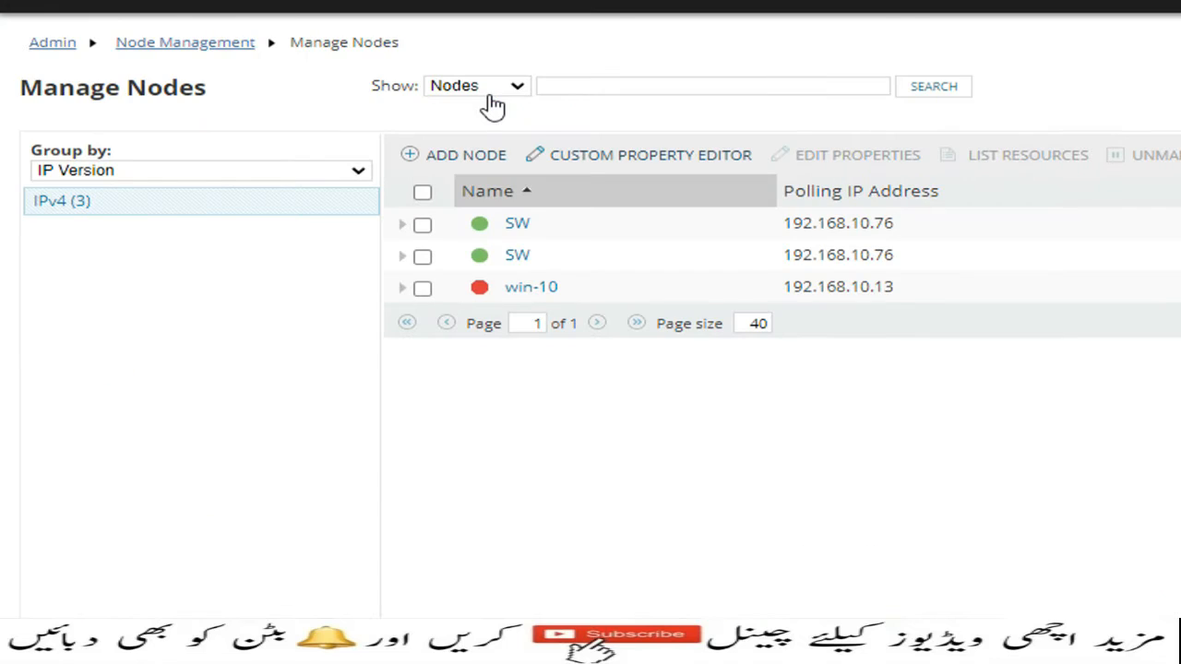
left_click(466, 159)
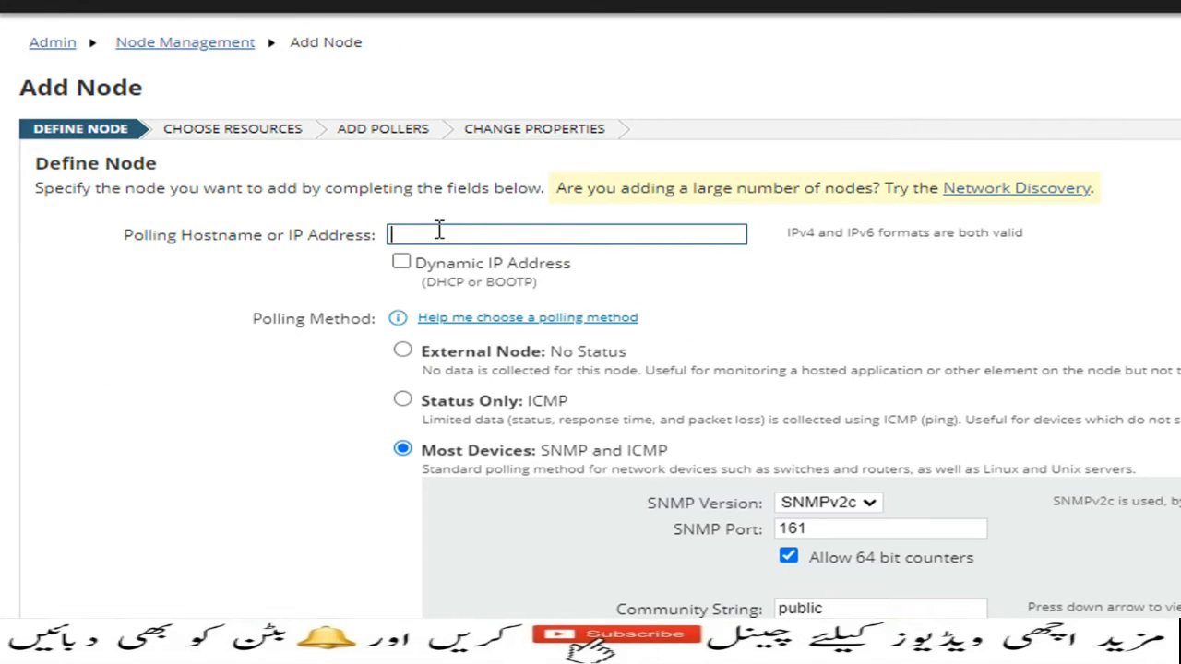
left_click(439, 231)
type("19")
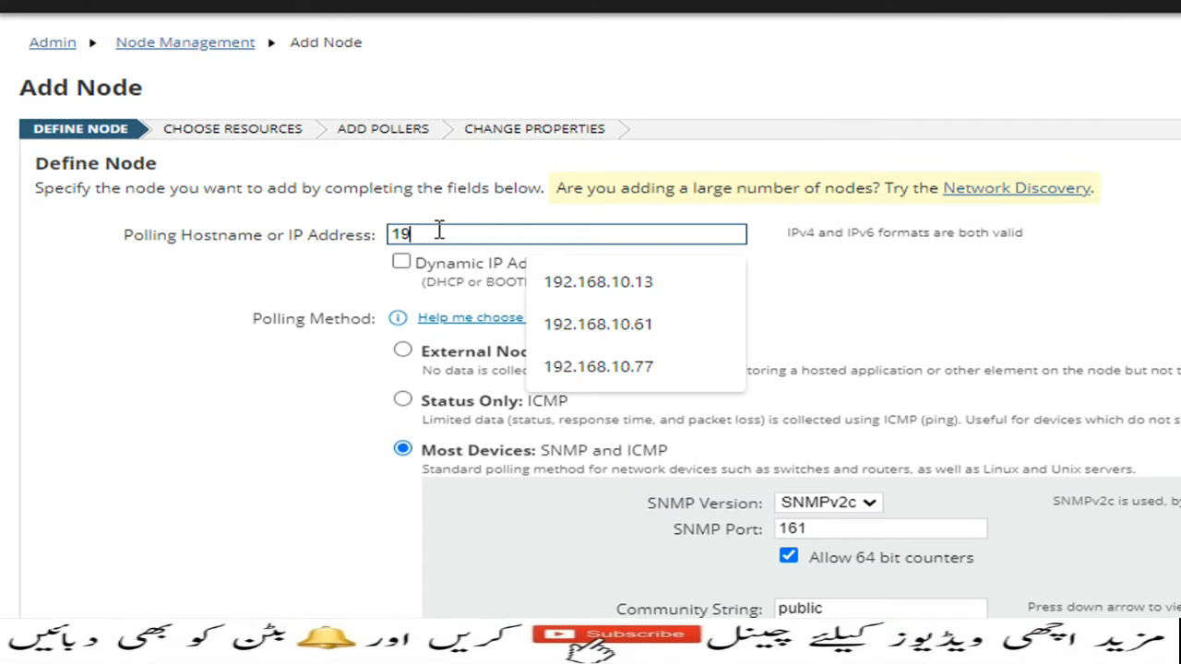
type("2.168.10.77")
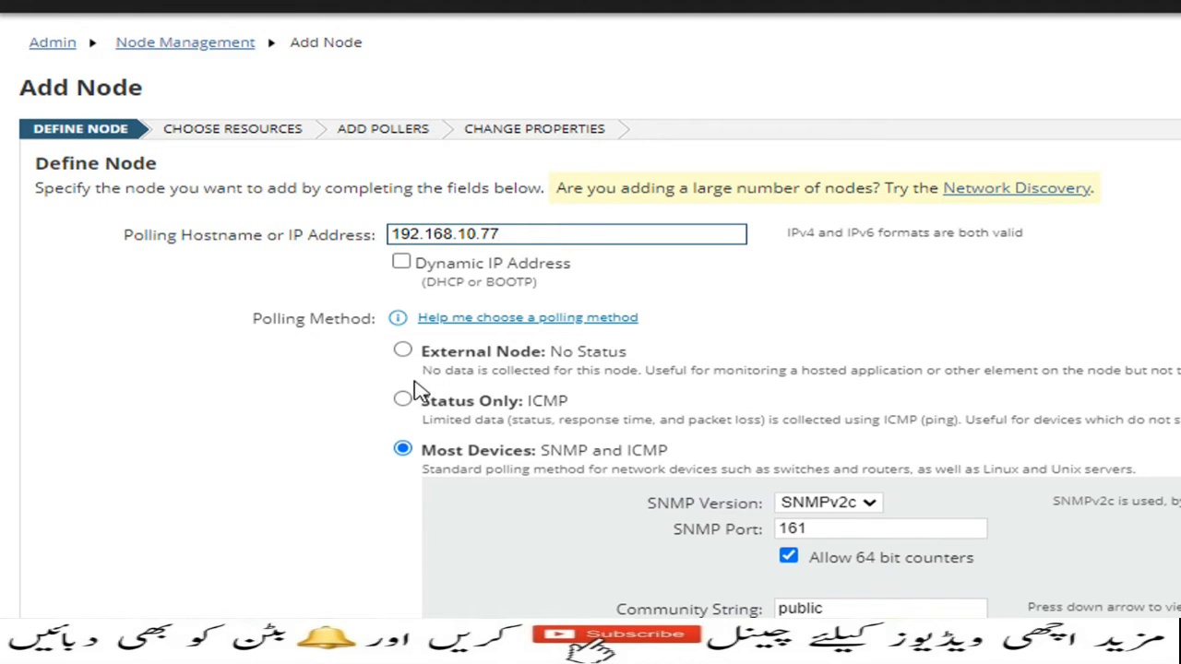
scroll(764, 551, "down", 1)
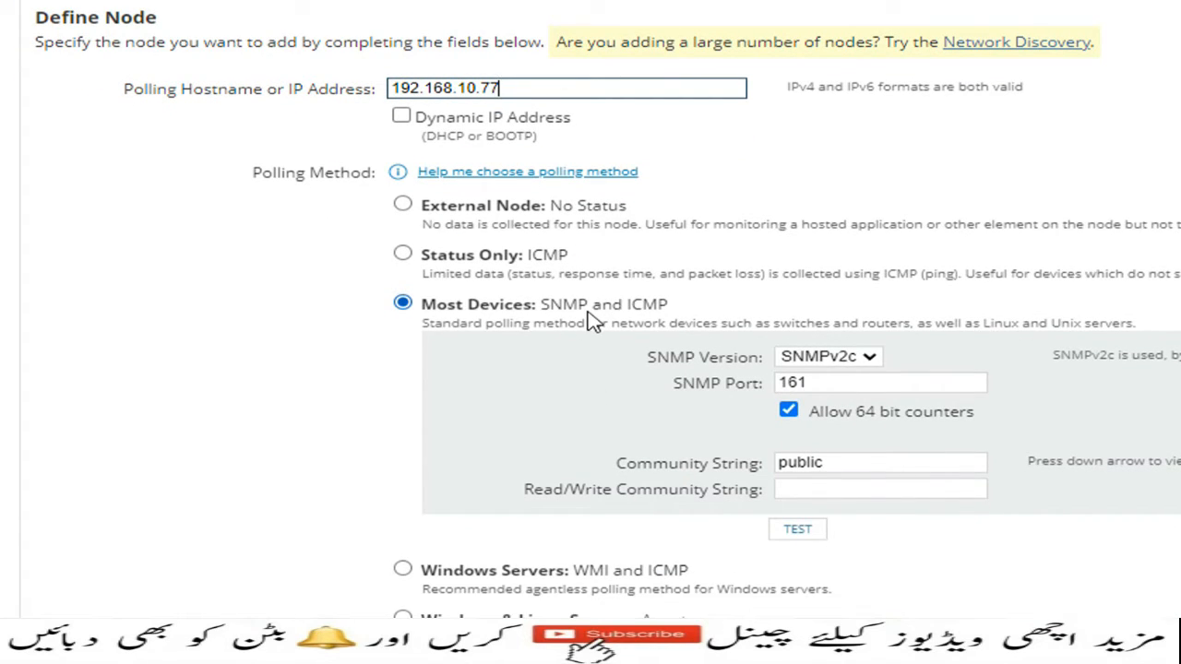
Choose SNMPv2c as the SNMP version, keep the community string public, test the SNMP connection and continue to resource selection
left_click(874, 365)
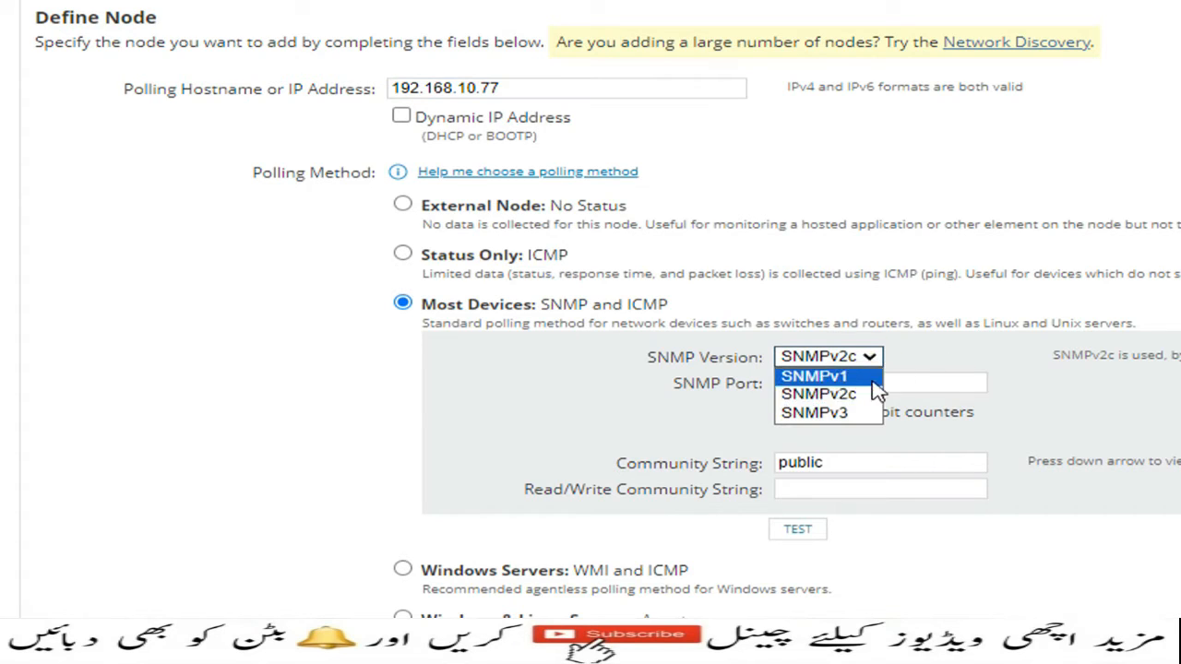
left_click(860, 393)
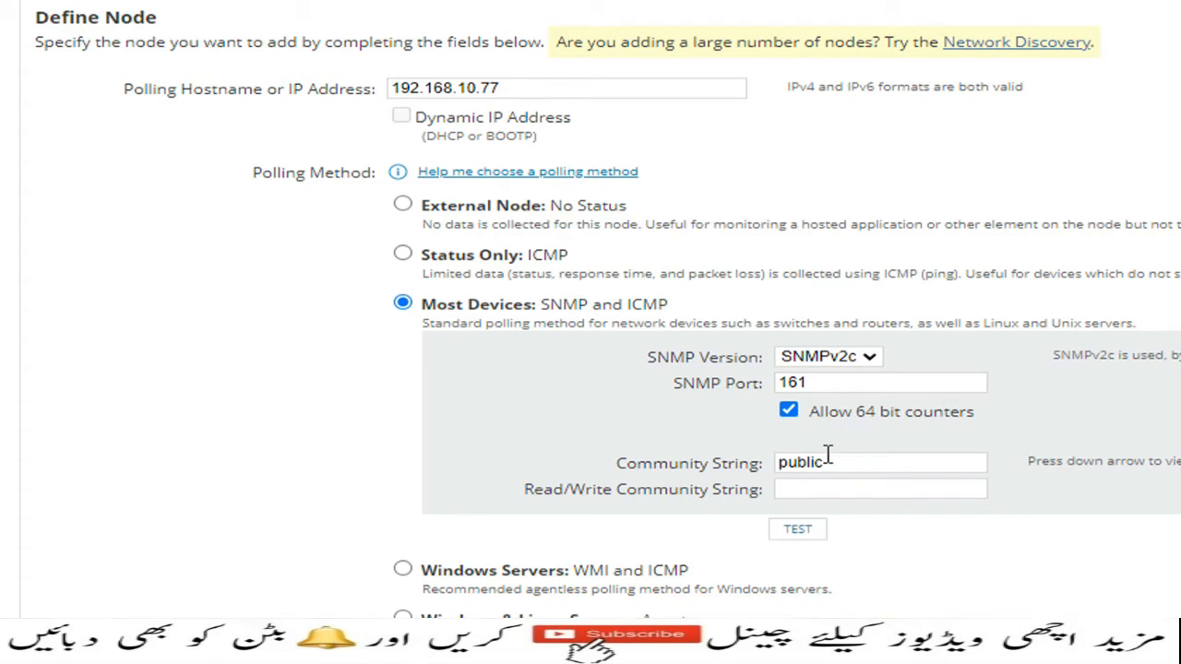
left_click_drag(830, 466, 778, 464)
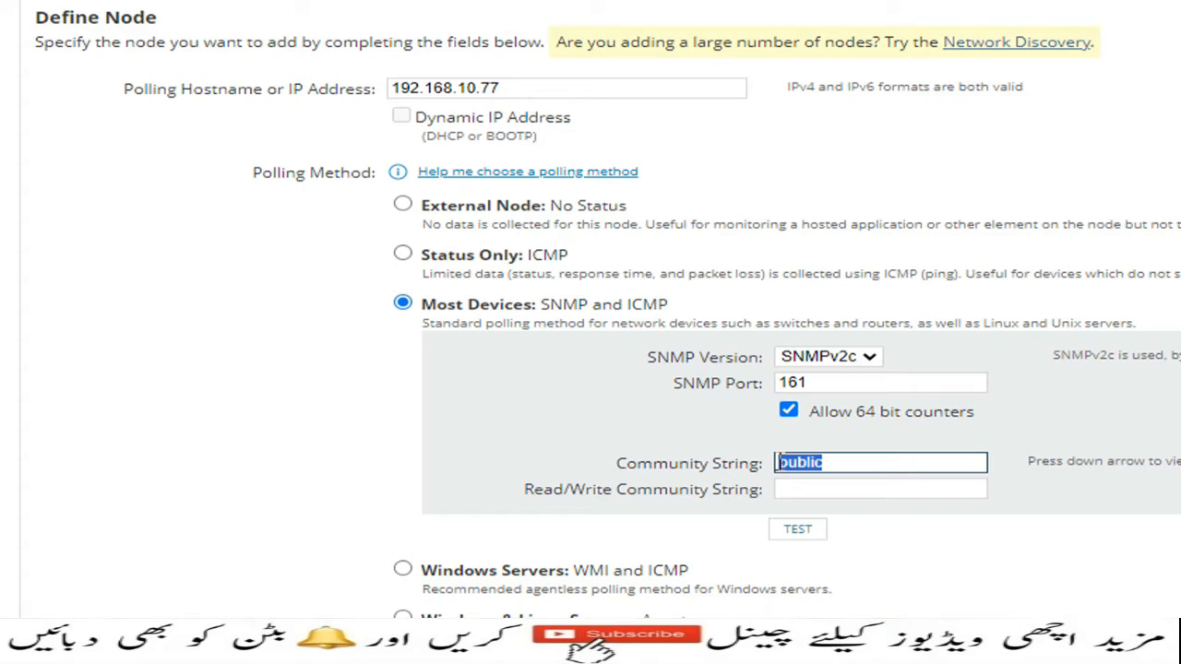
left_click(835, 487)
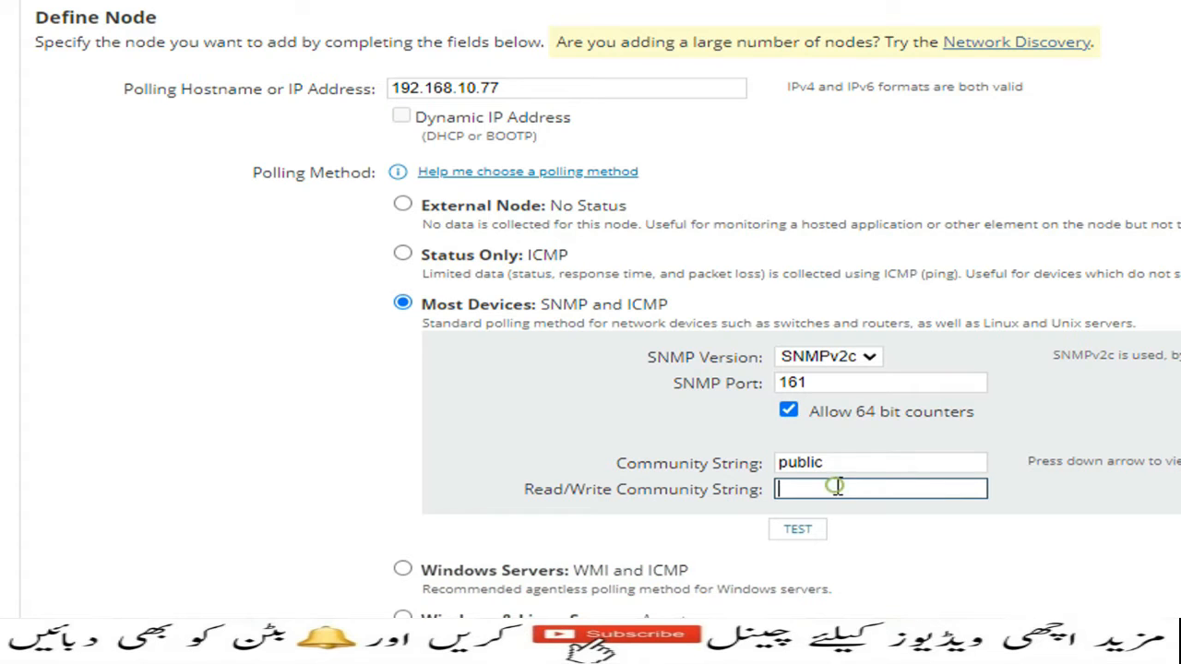
scroll(865, 536, "down", 1)
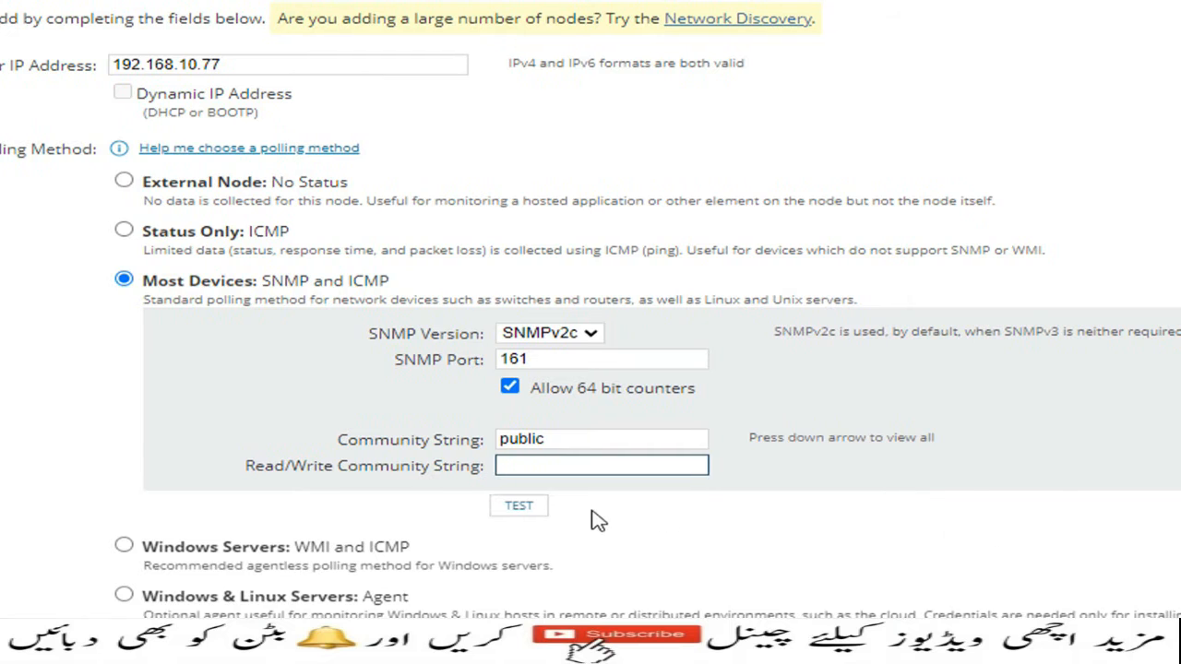
left_click(536, 509)
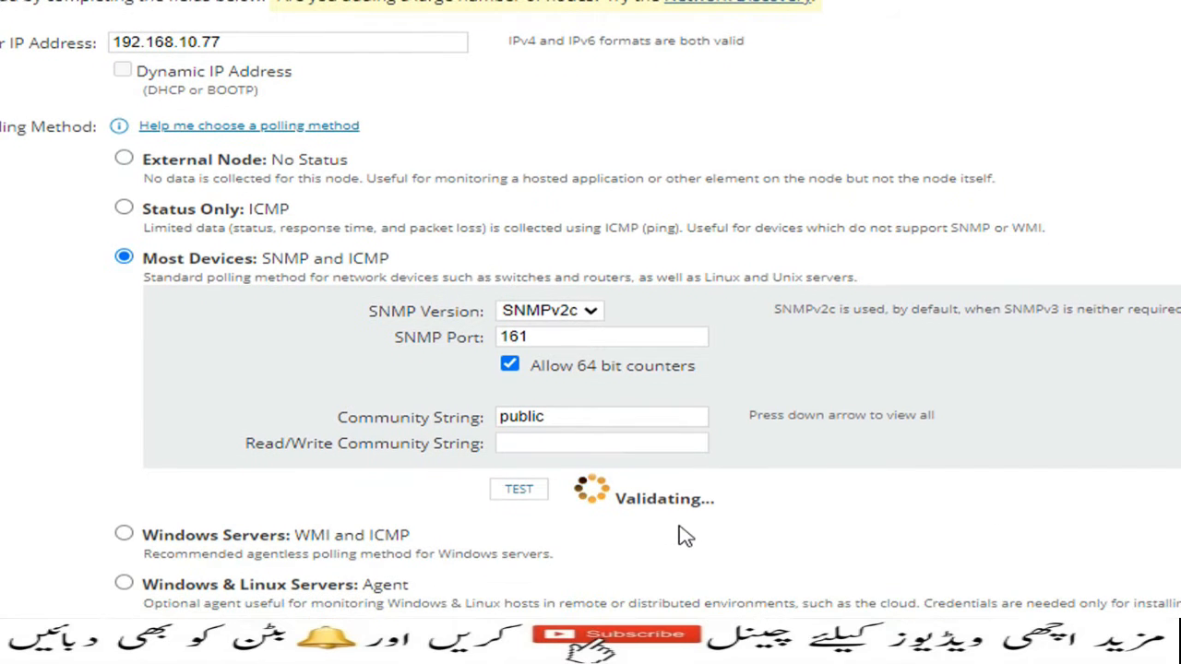
scroll(680, 535, "down", 1)
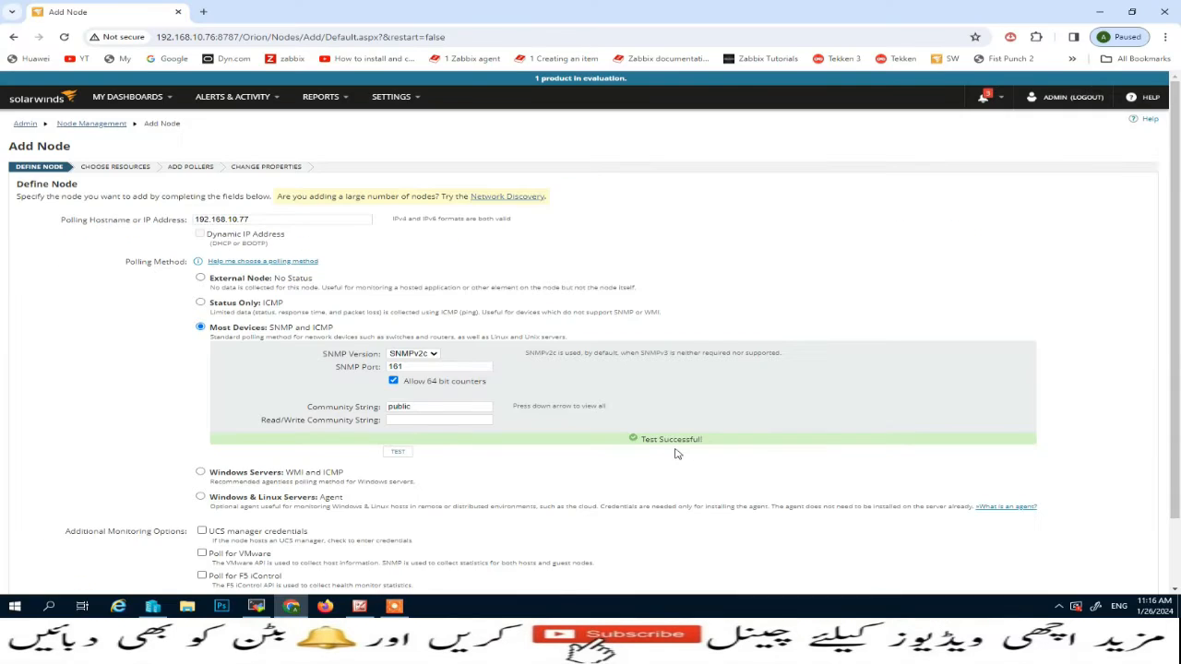
scroll(378, 521, "down", 1)
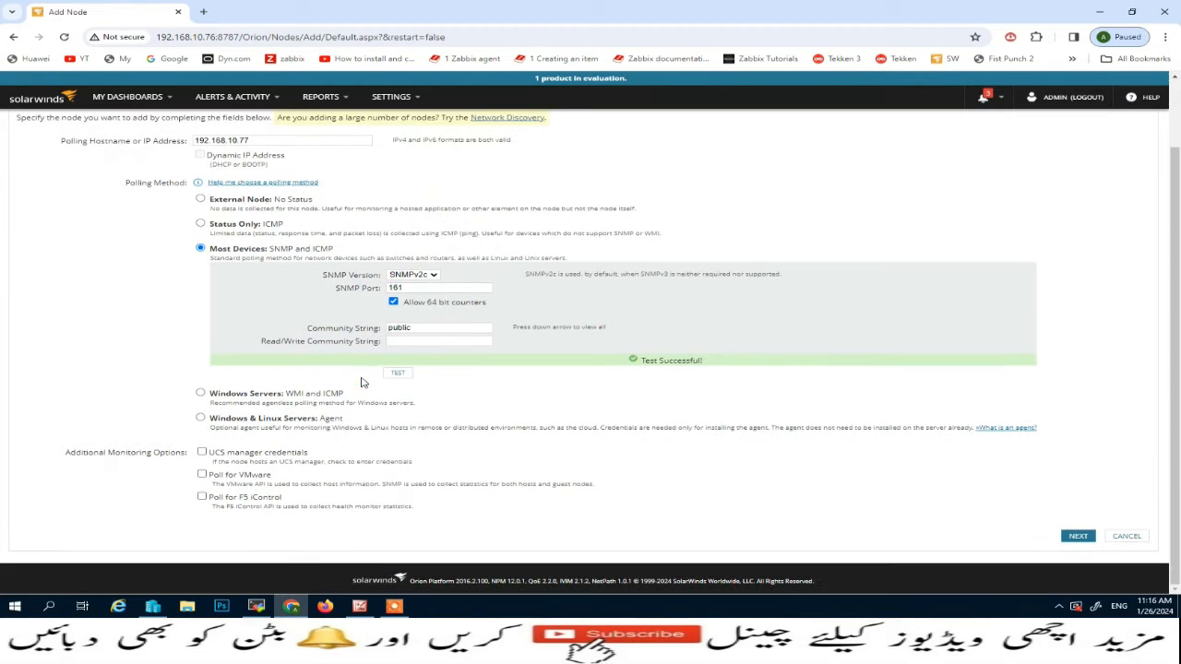
left_click(1075, 537)
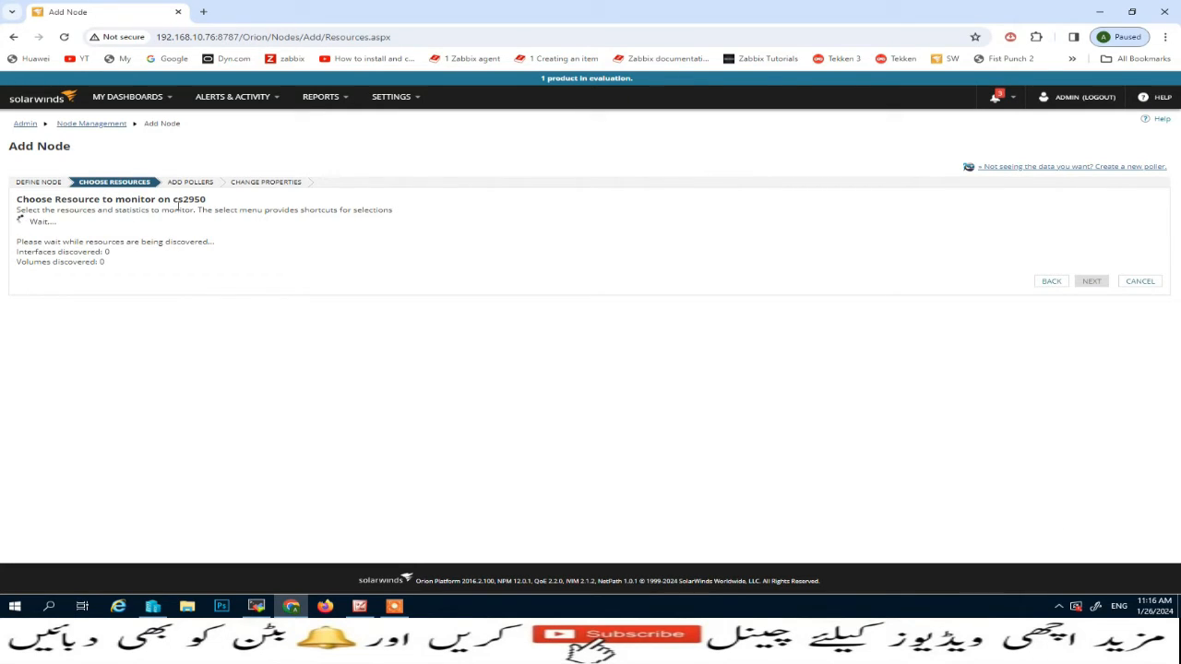
Compare the node name in the wizard with the switch's prompt in the MobaXterm COM4 session, and return to Chrome
left_click_drag(174, 201, 214, 206)
left_click(257, 606)
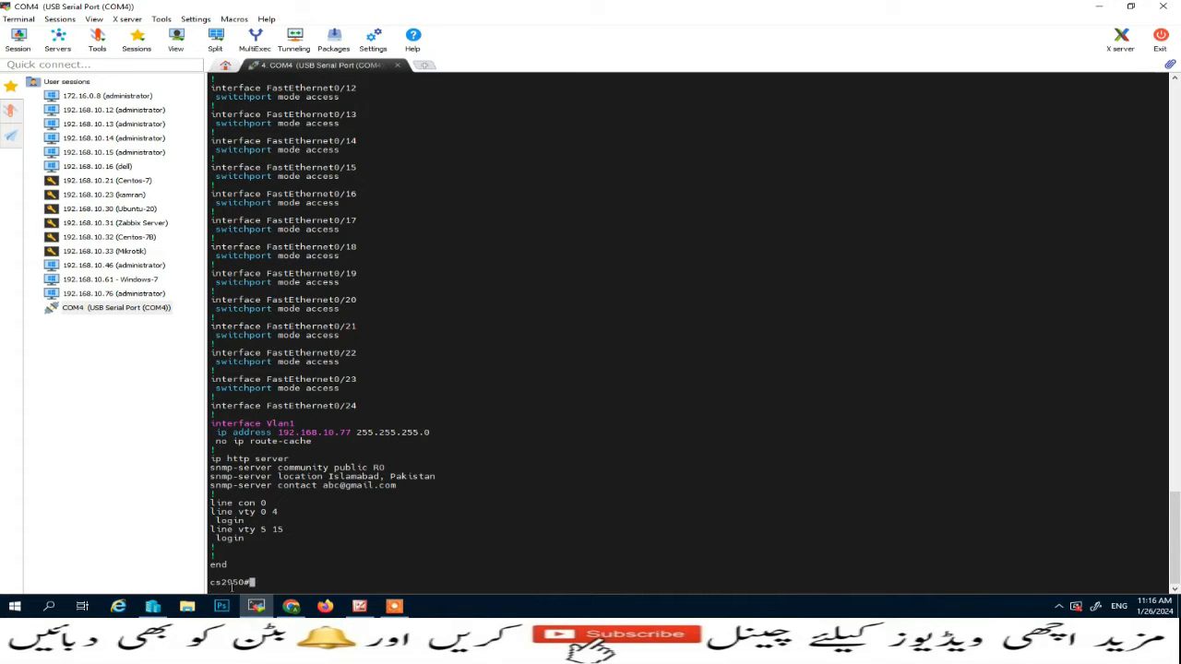
left_click(290, 606)
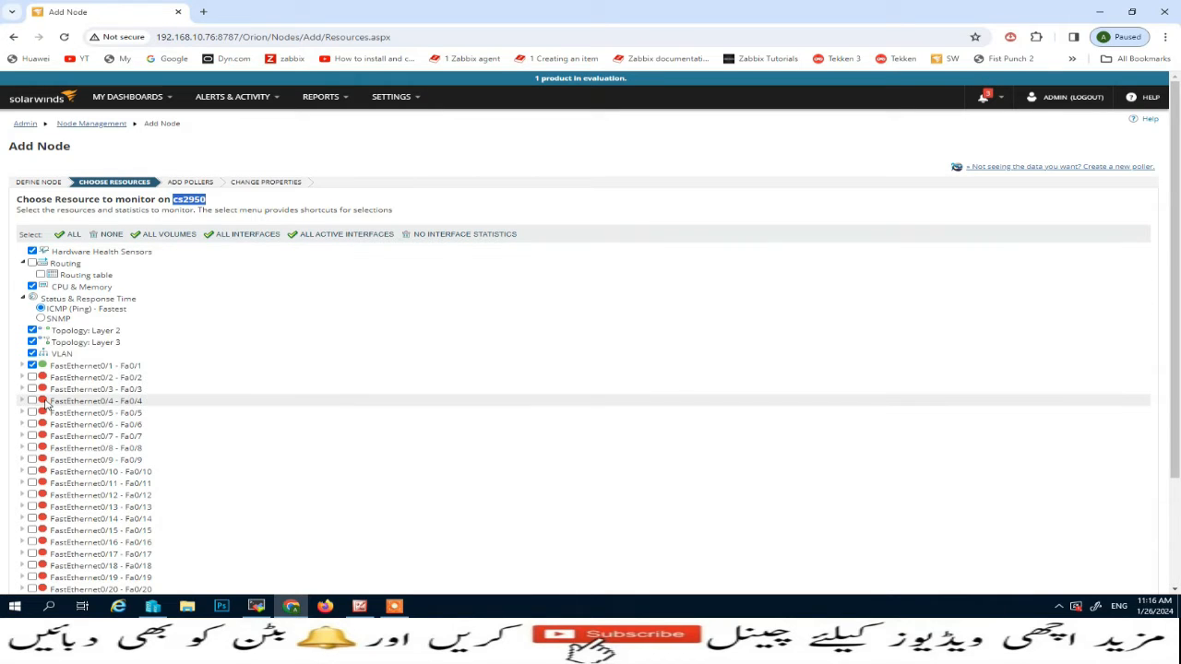
Select all resources and interfaces of cs2950 for monitoring and continue to the pollers
scroll(45, 404, "down", 1)
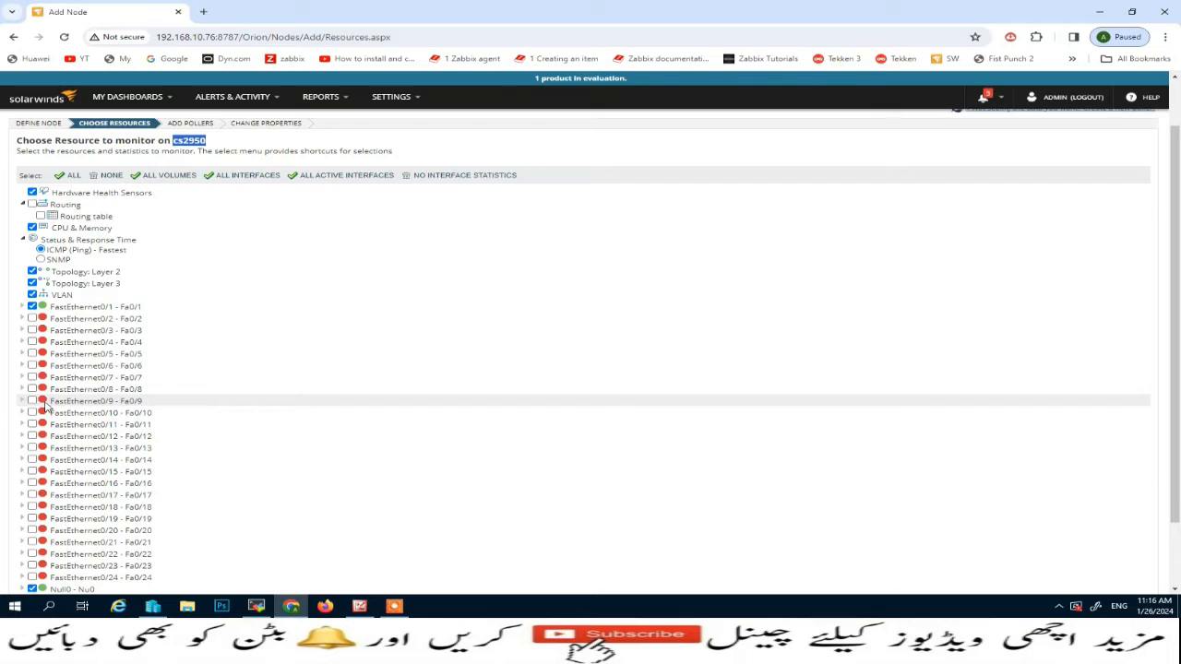
left_click(66, 176)
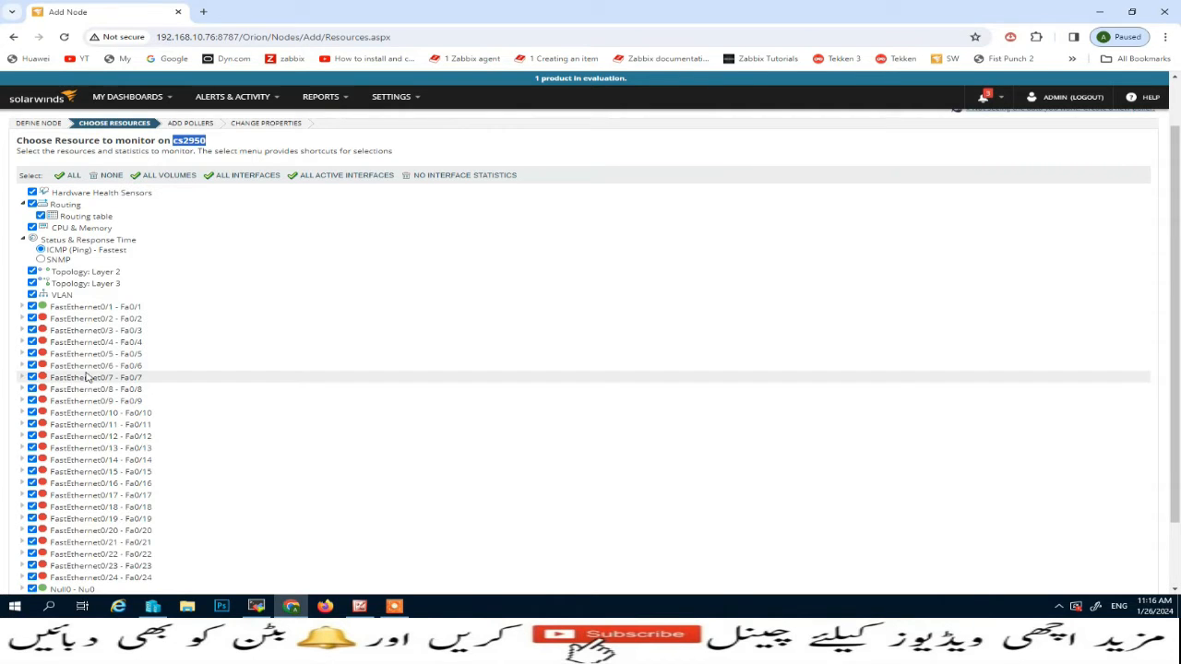
scroll(46, 383, "down", 2)
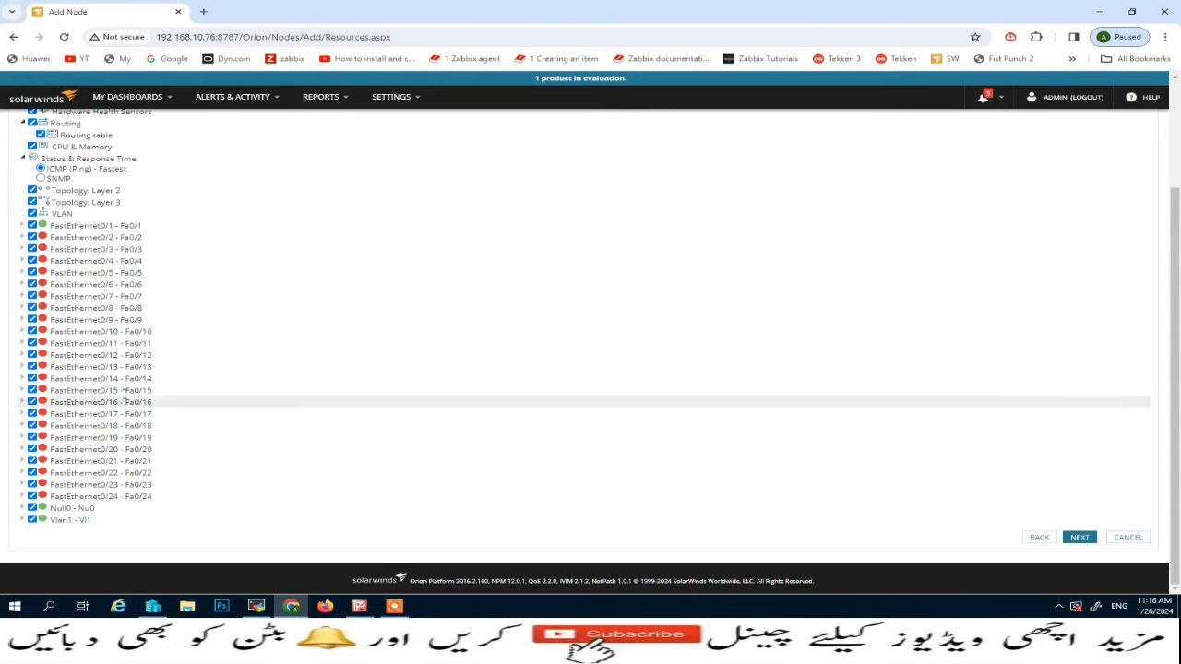
scroll(124, 398, "up", 2)
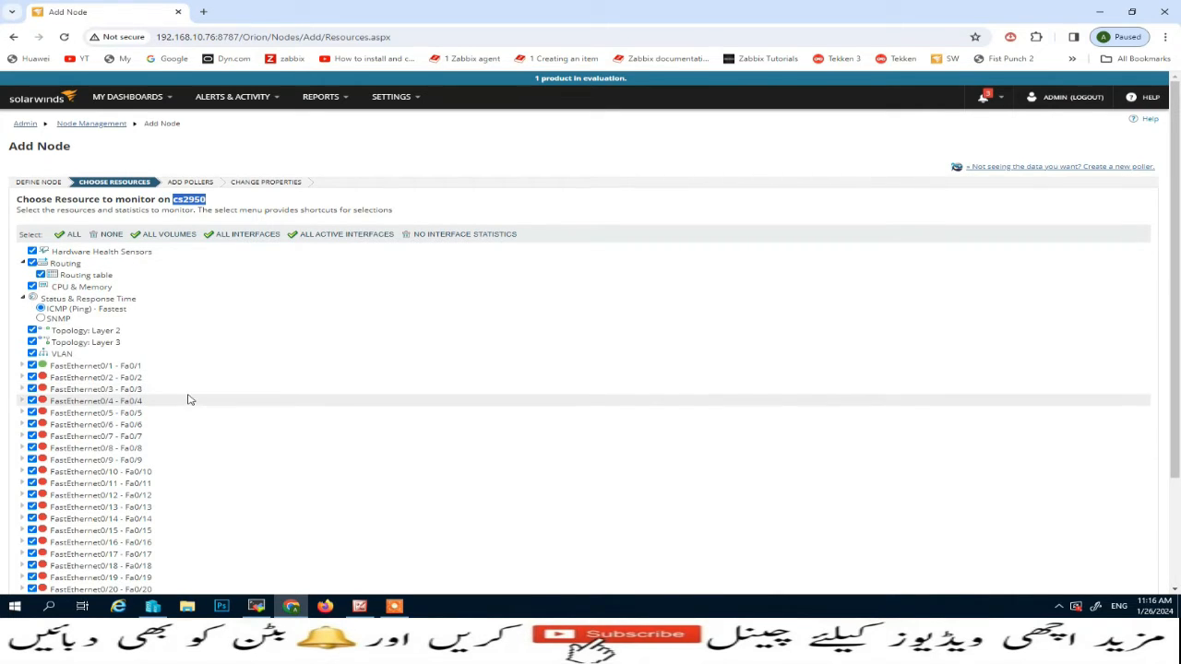
scroll(187, 397, "down", 3)
left_click(1081, 539)
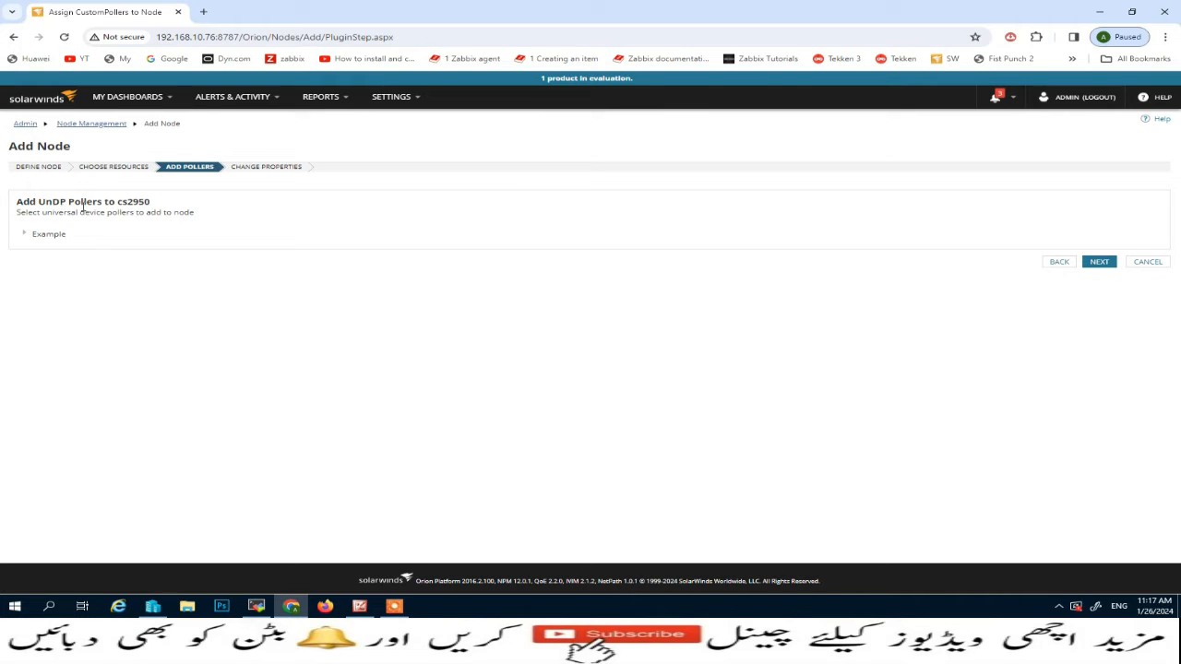
Assign the Example pollers ciscoEnvMonFanState, ciscoEnvMonSupplyState and ciscoEnvMonTemperatureStatusValue to cs2950 and continue to the node properties
double_click(55, 239)
left_click(25, 236)
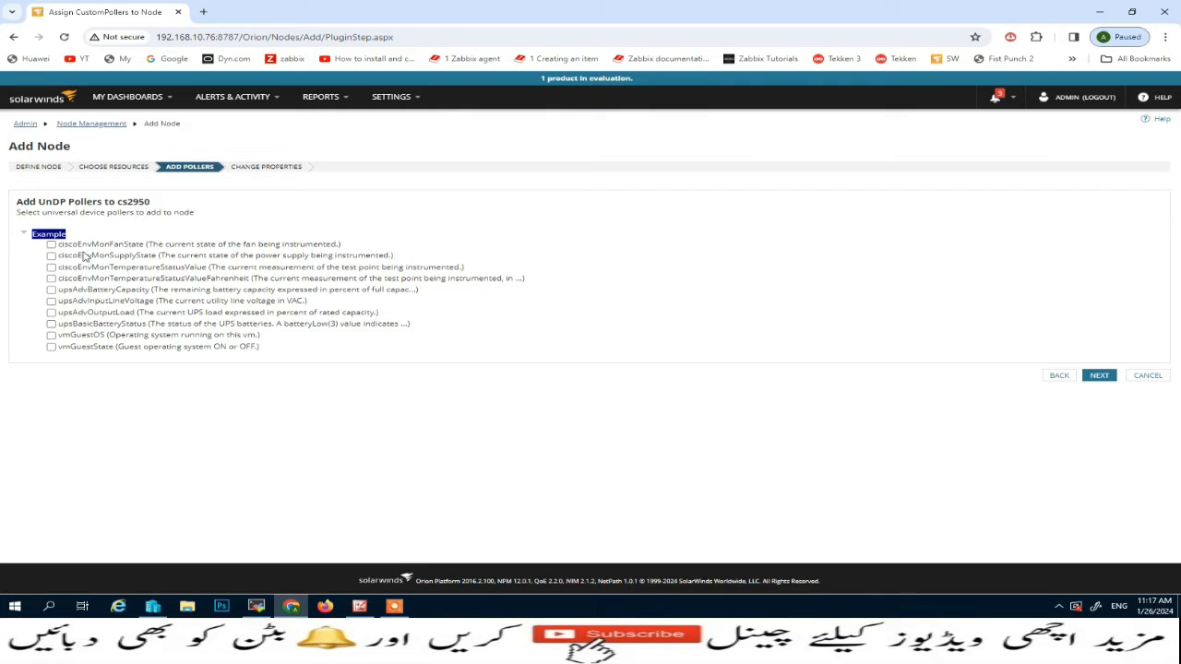
left_click(51, 245)
left_click(50, 256)
left_click(51, 268)
left_click(1097, 377)
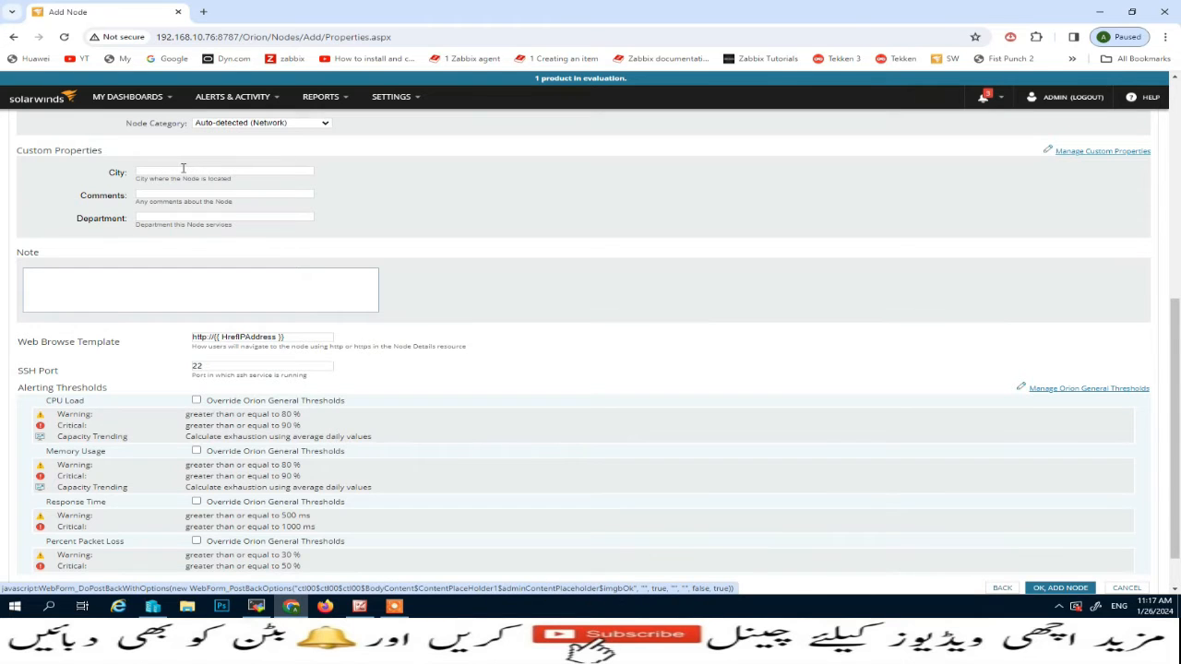
Set the node's City to Islamabad and its Department to Netwotk, and finish adding the node
scroll(222, 180, "up", 3)
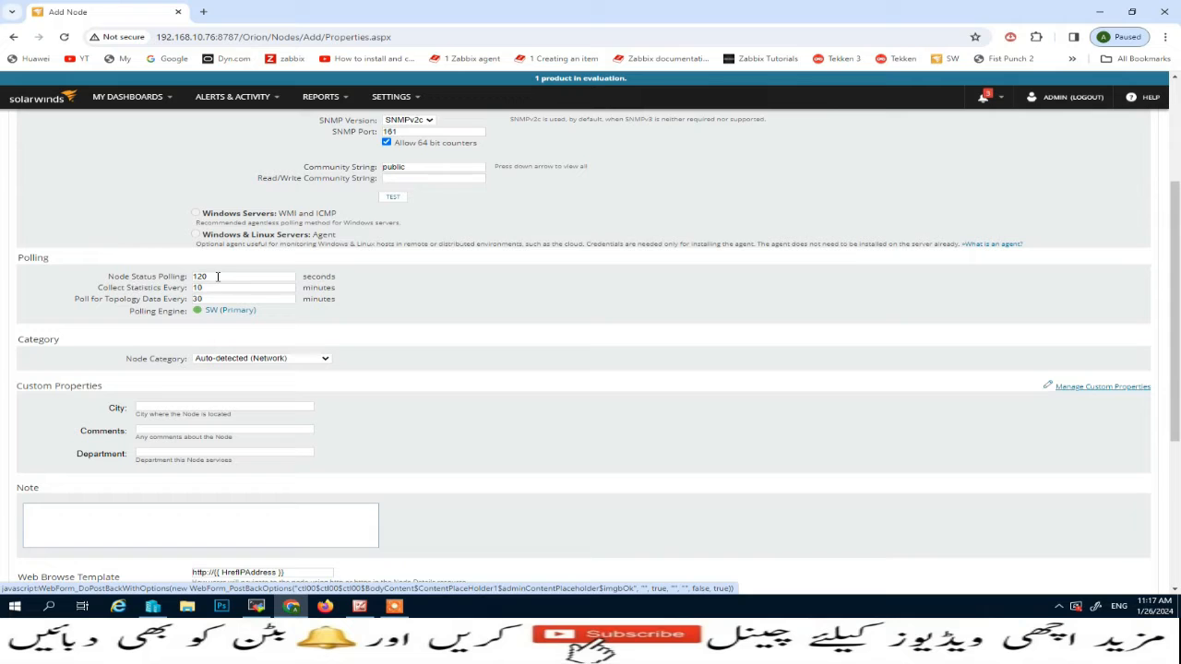
scroll(224, 316, "up", 2)
scroll(226, 318, "down", 4)
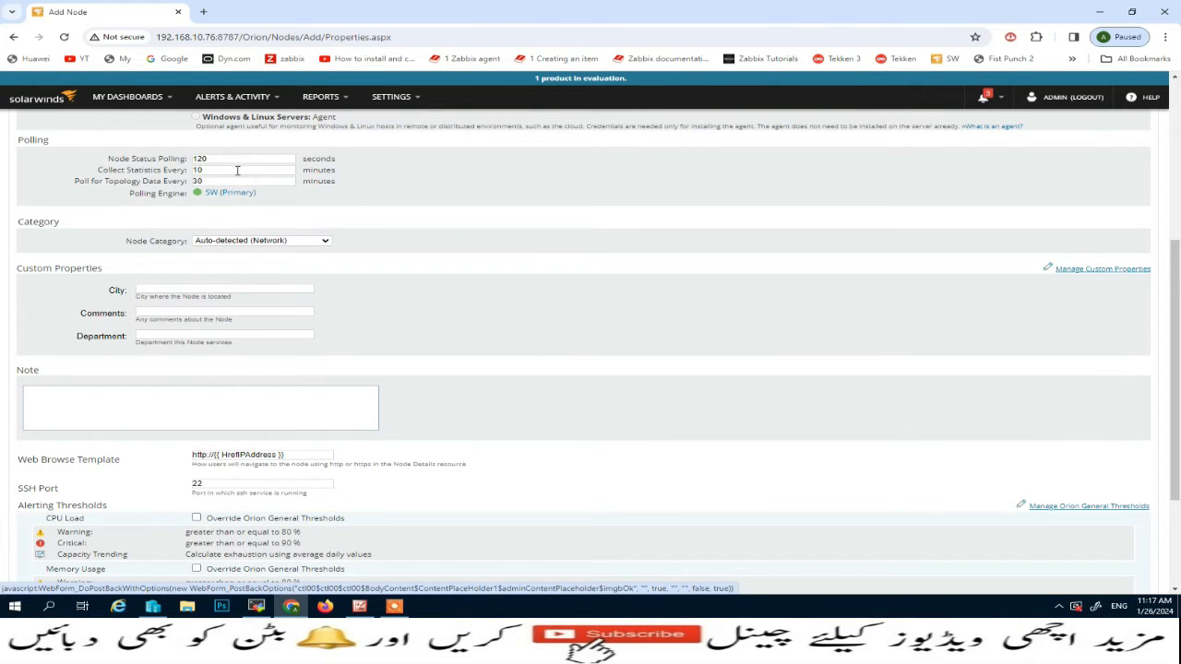
left_click(175, 290)
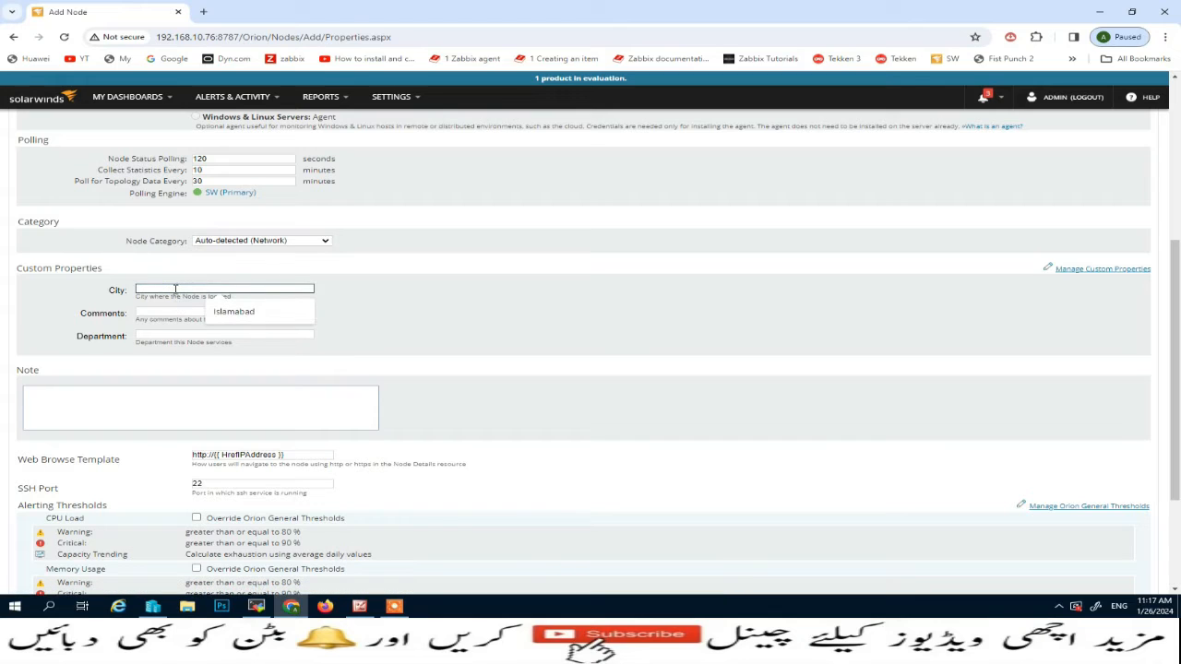
left_click(218, 304)
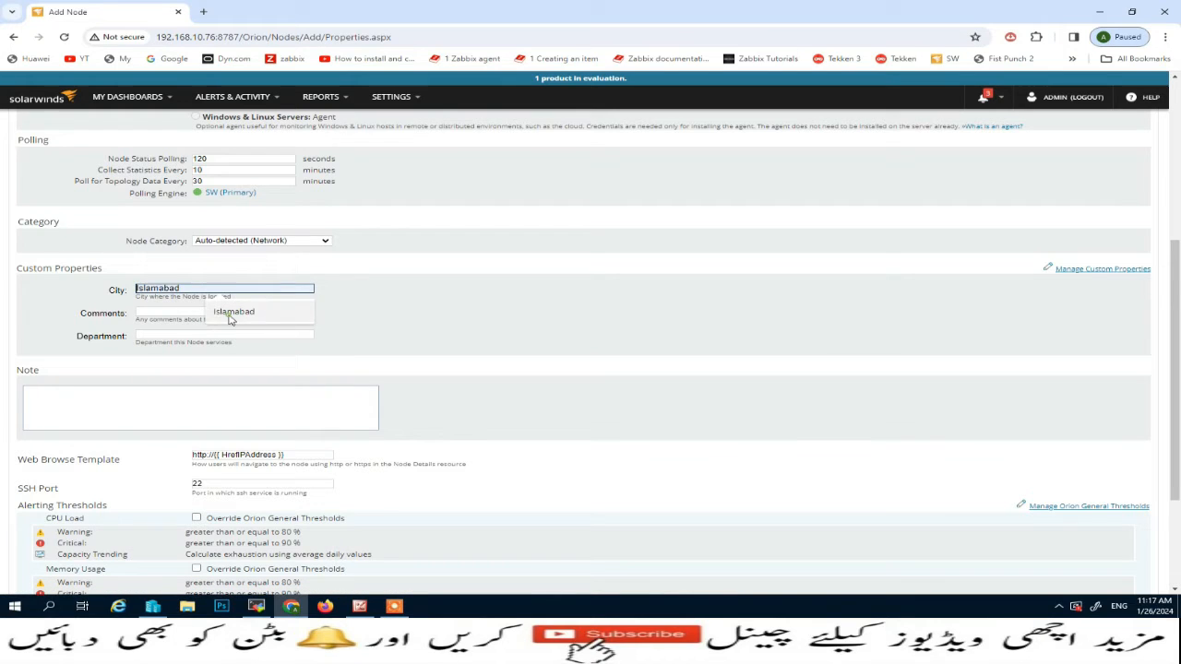
left_click(187, 334)
type("IT")
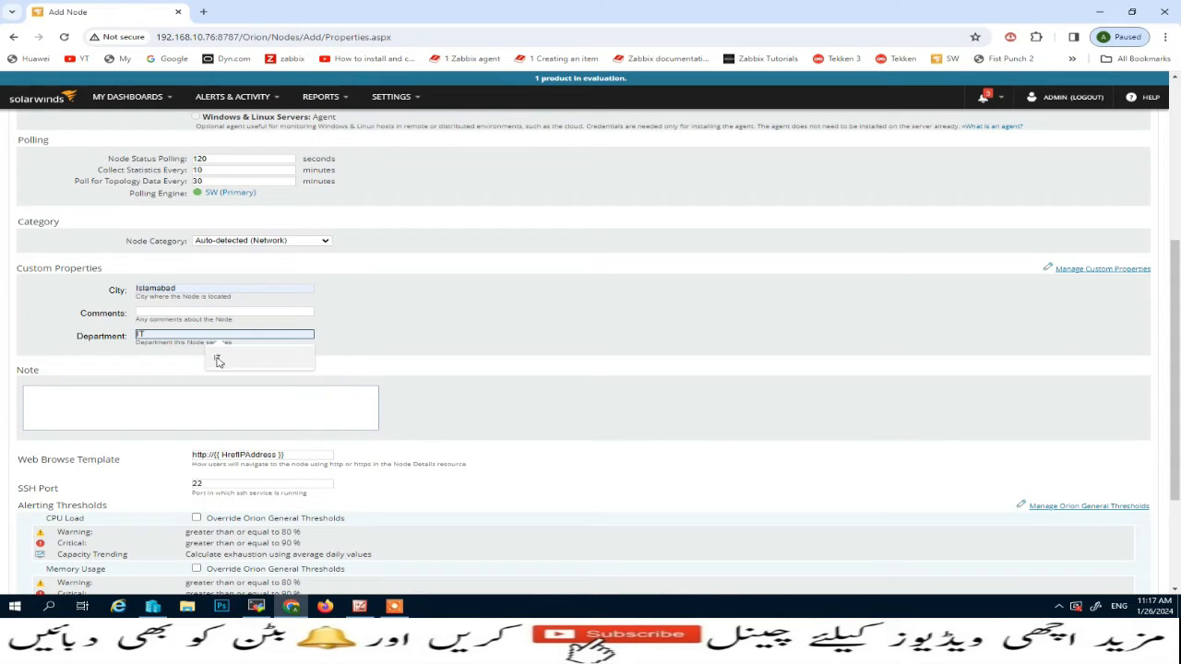
left_click(218, 361)
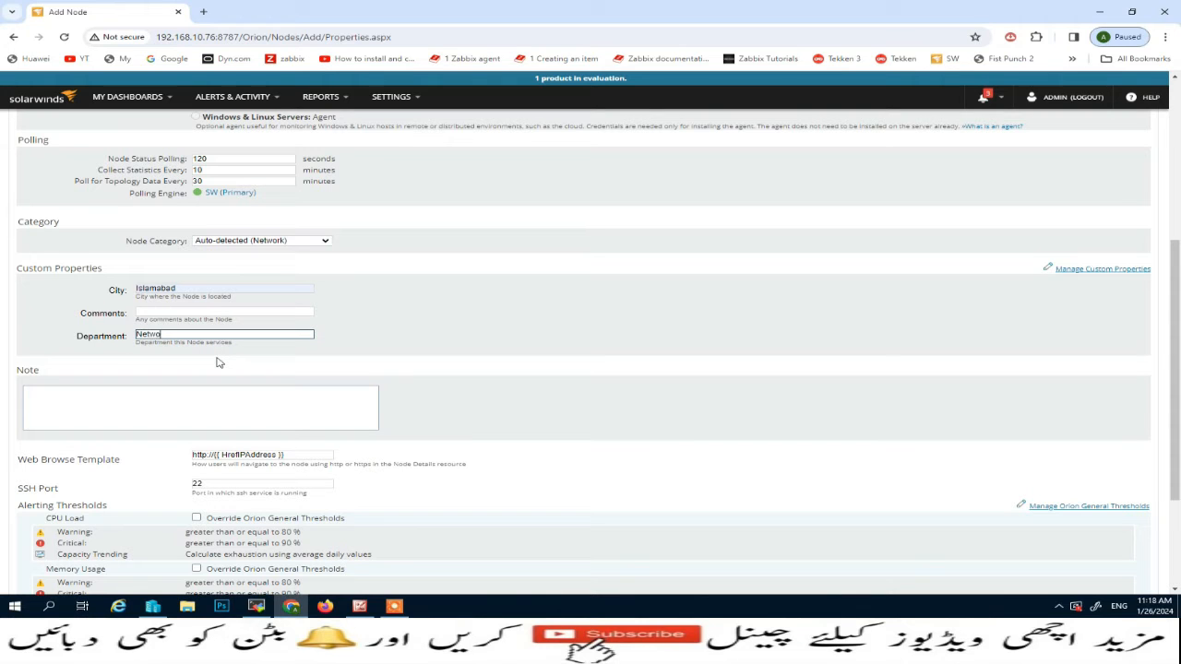
scroll(200, 421, "down", 3)
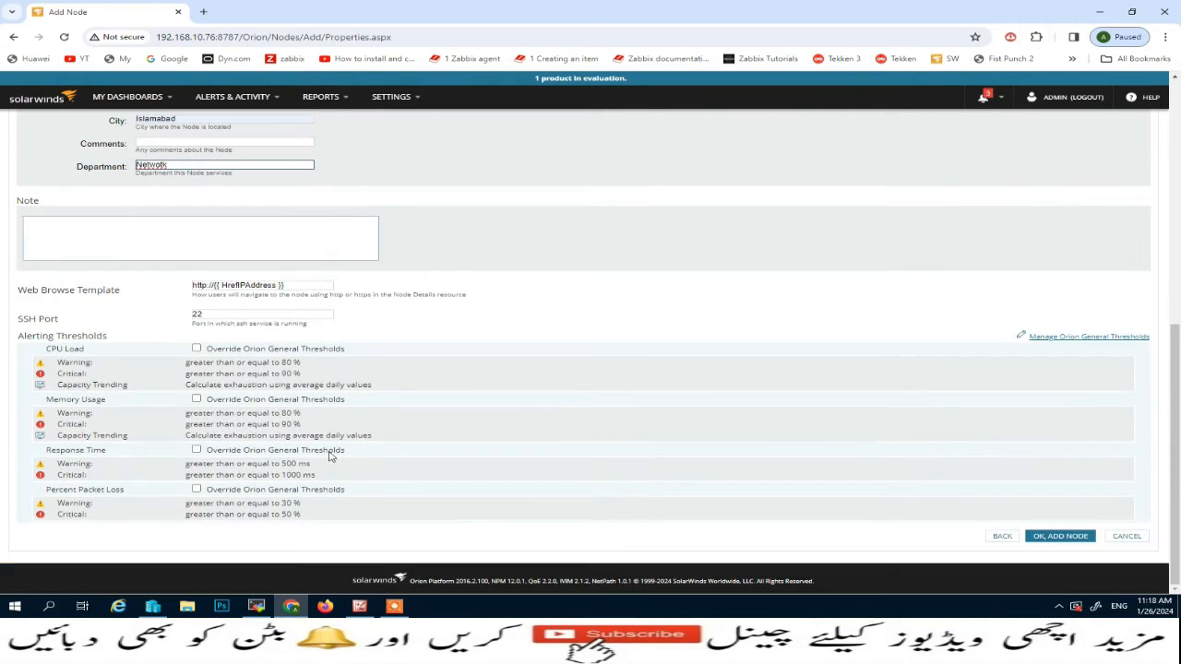
left_click(1061, 538)
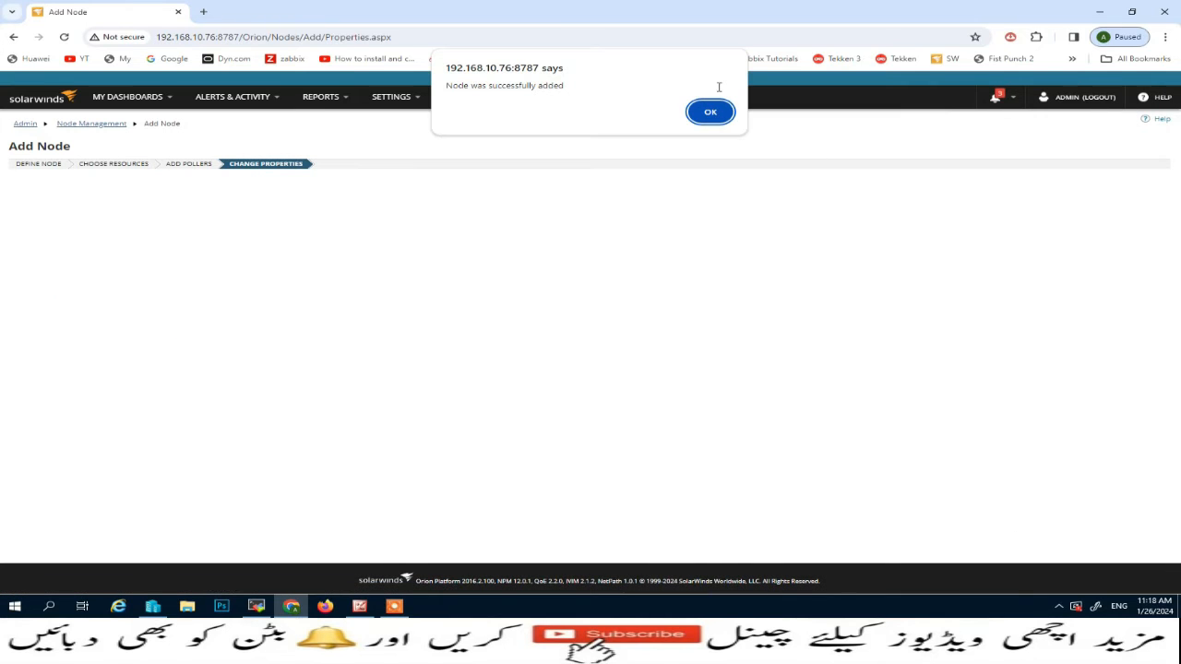
left_click(710, 112)
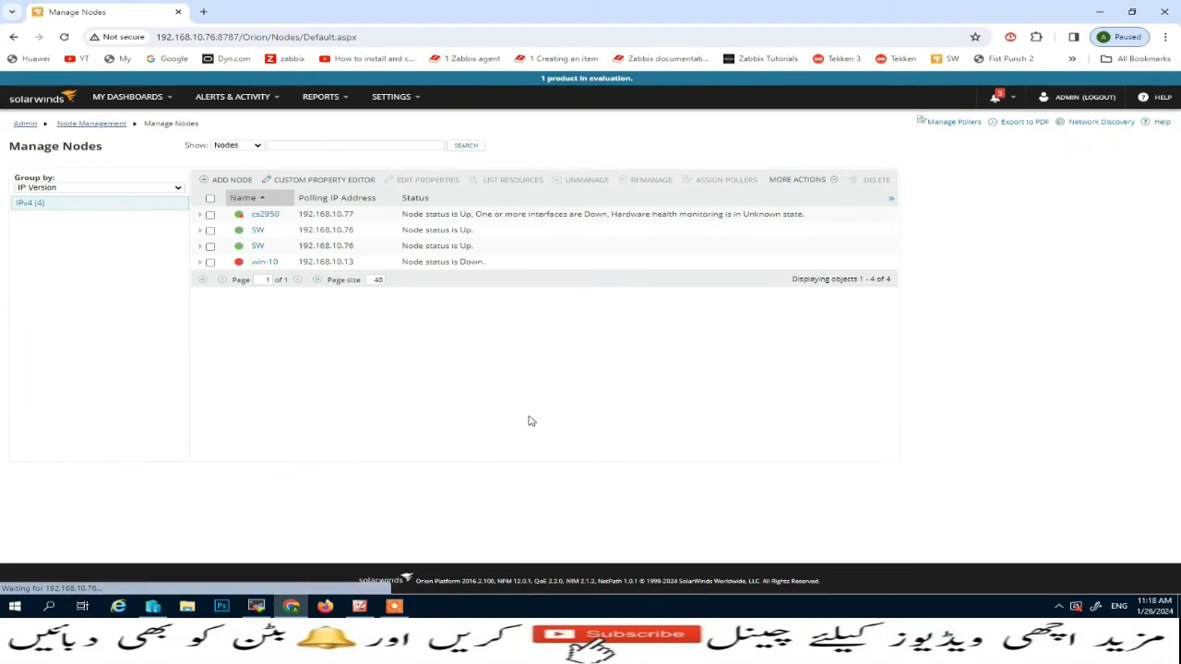
Open the details of node cs2950 and review its status, system information, polling details, custom properties and interface utilization
mouse_move(267, 219)
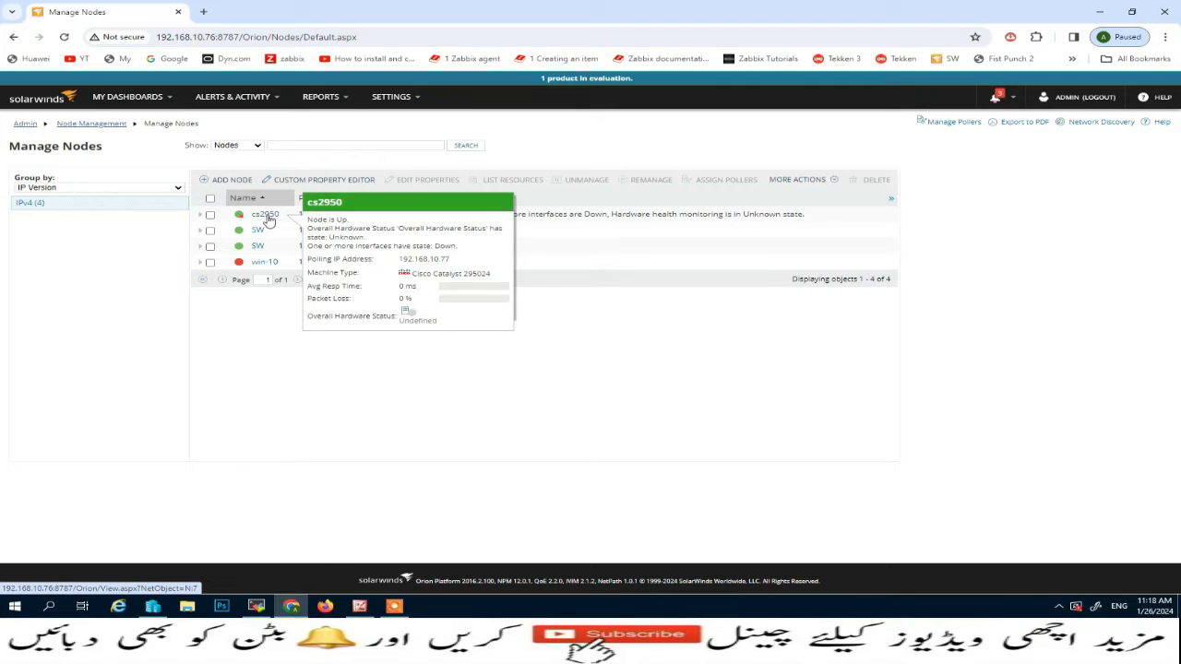
left_click(268, 218)
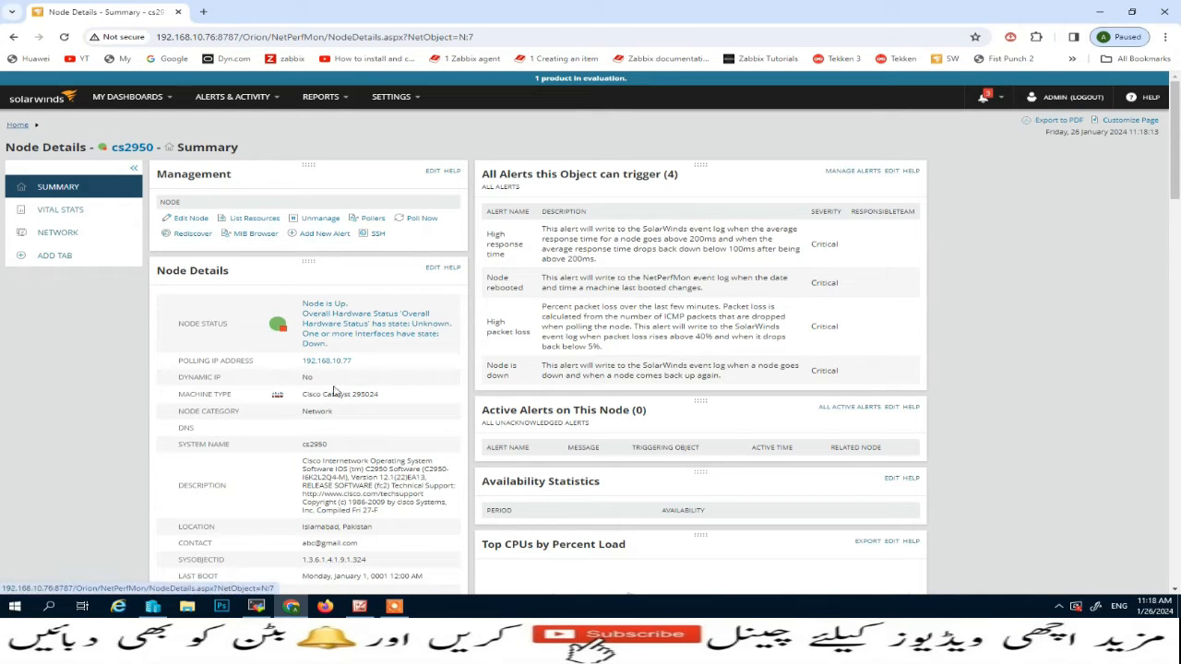
scroll(341, 395, "down", 2)
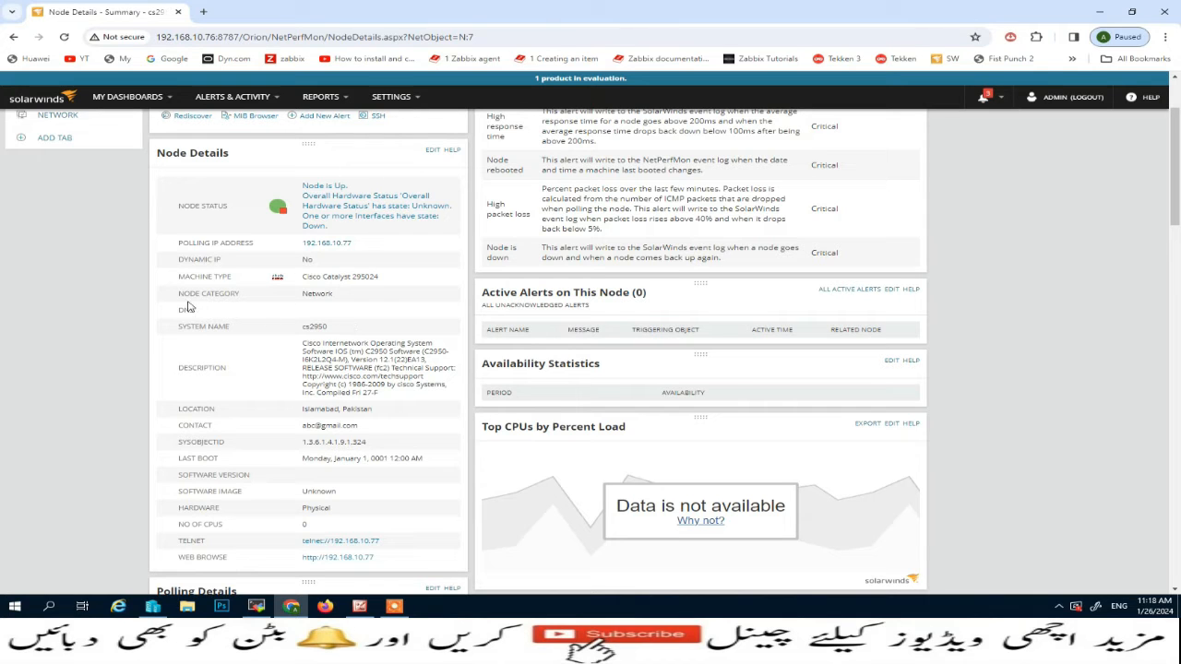
scroll(341, 351, "down", 2)
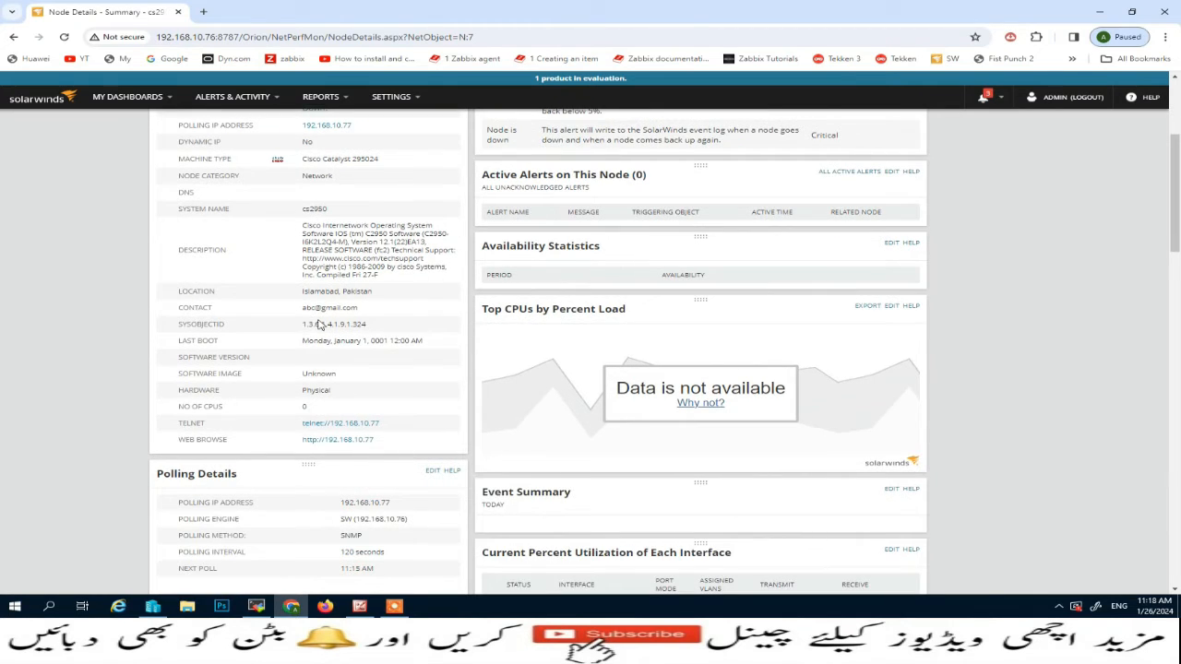
scroll(318, 331, "down", 4)
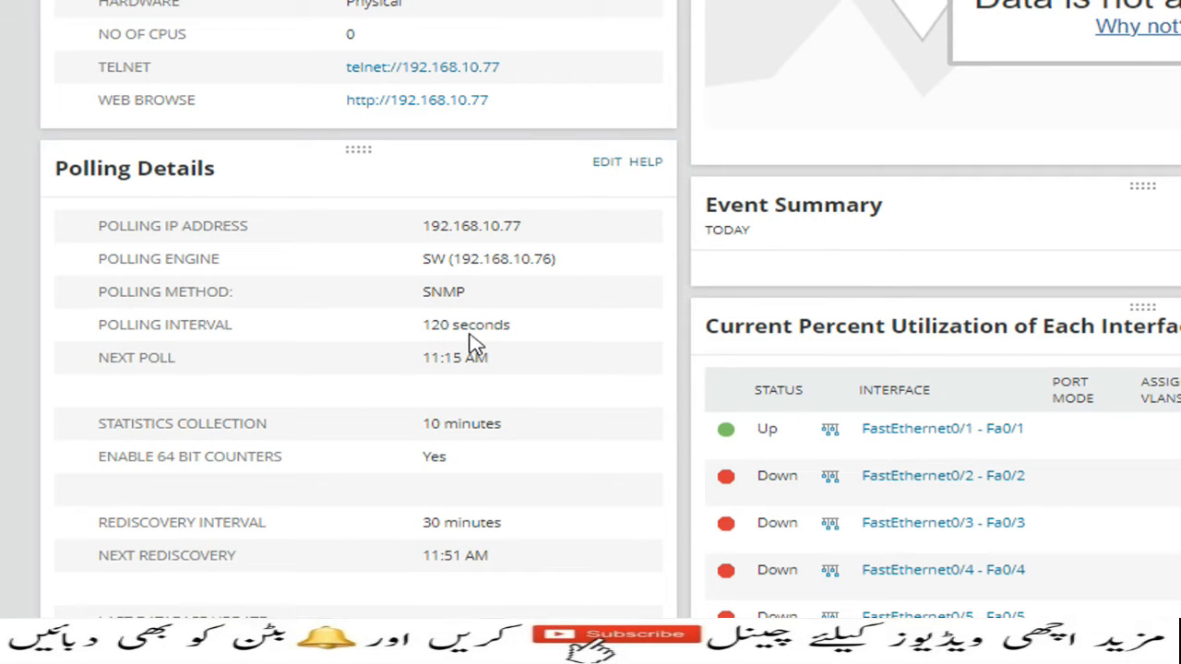
scroll(526, 524, "down", 1)
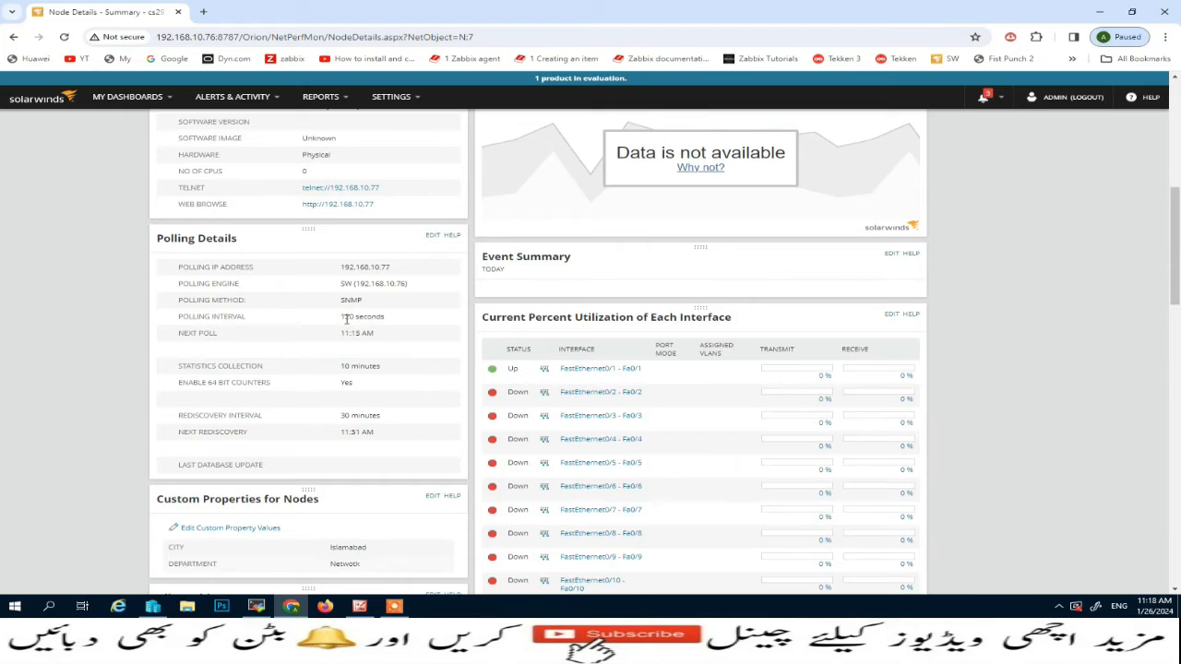
scroll(436, 241, "up", 5)
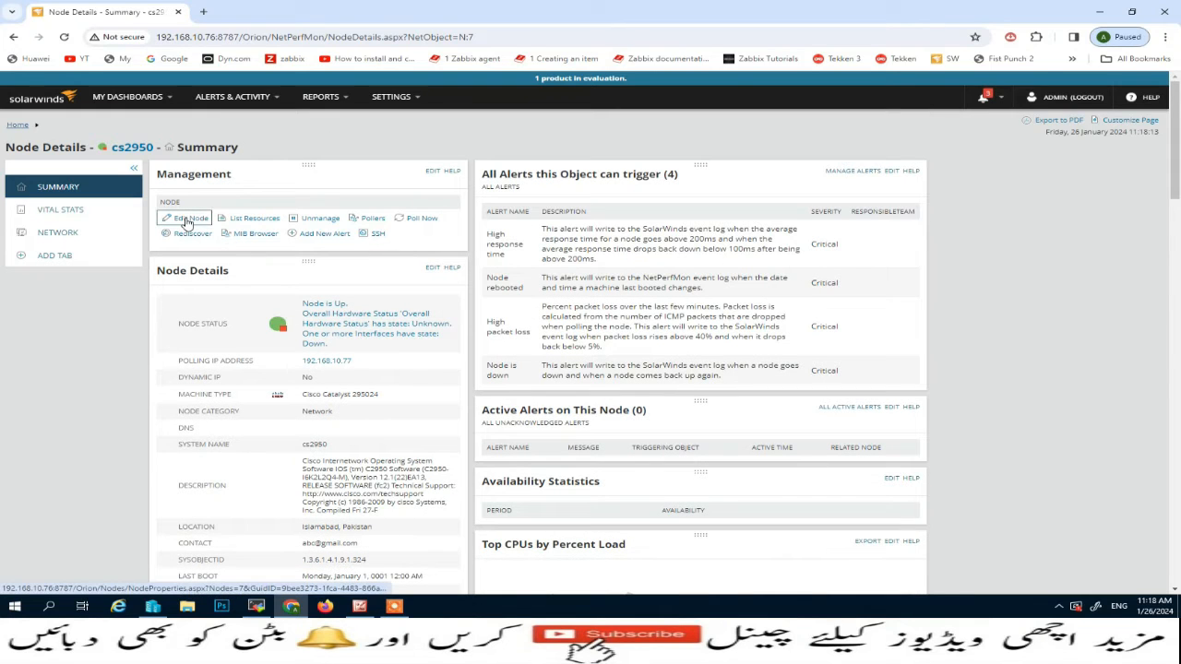
Edit node cs2950 to set Node Status Polling to 30 seconds, and submit the change
left_click(189, 218)
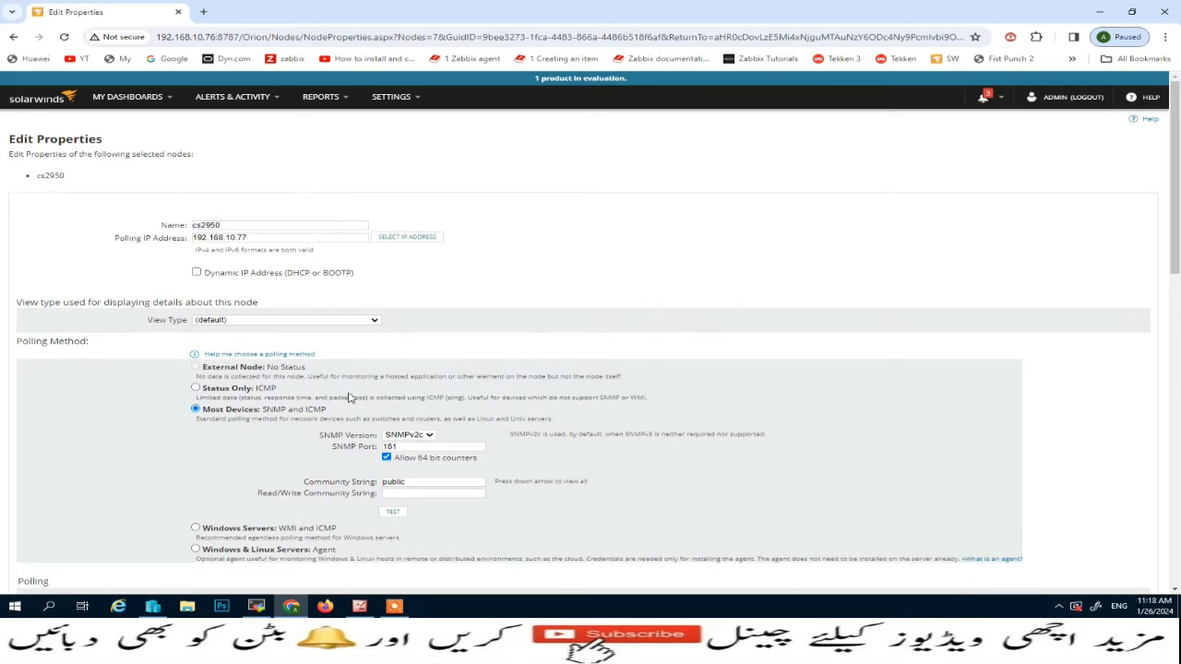
scroll(350, 397, "down", 4)
double_click(221, 308)
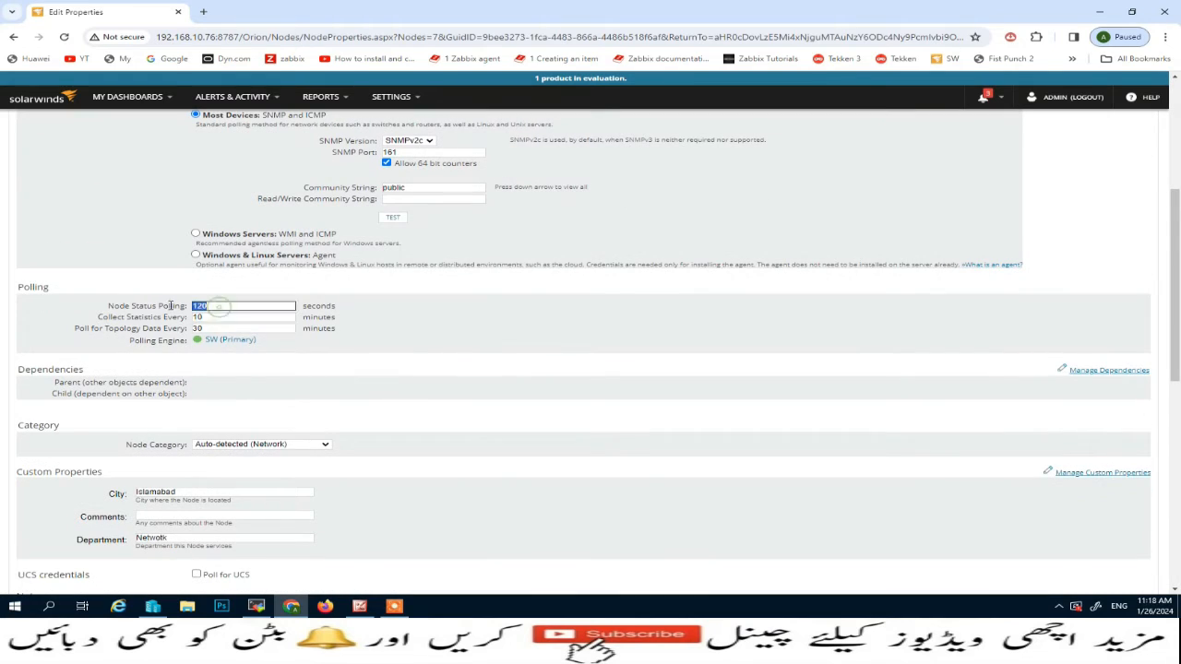
type("30")
scroll(340, 486, "down", 3)
scroll(160, 518, "down", 3)
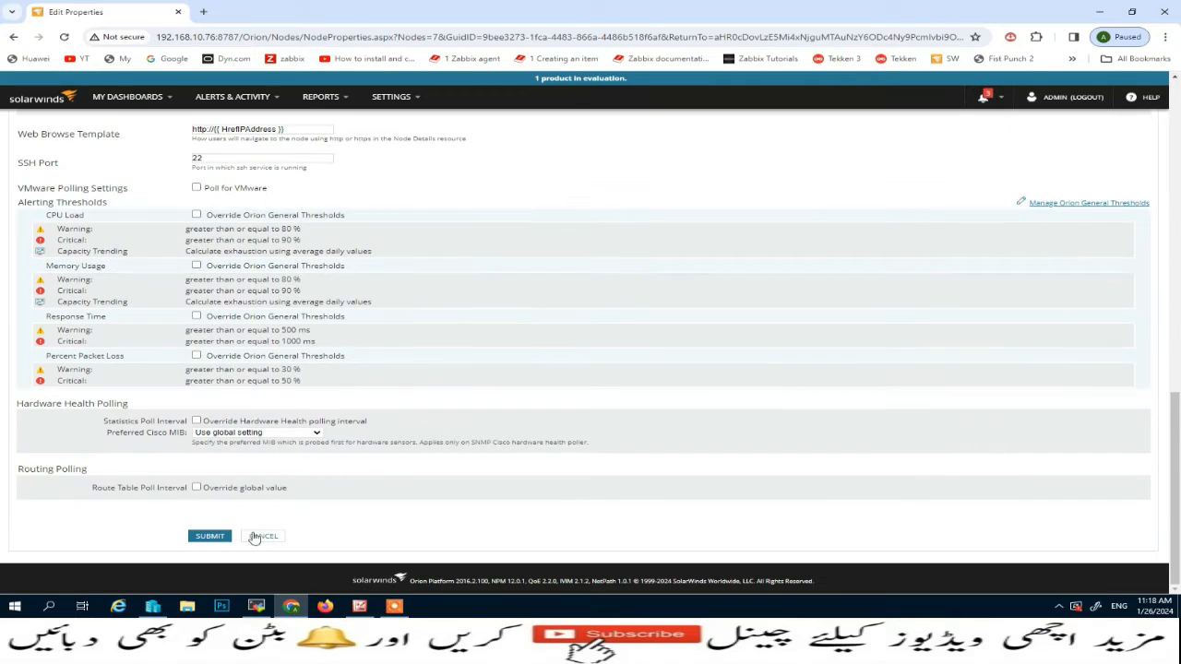
left_click(210, 535)
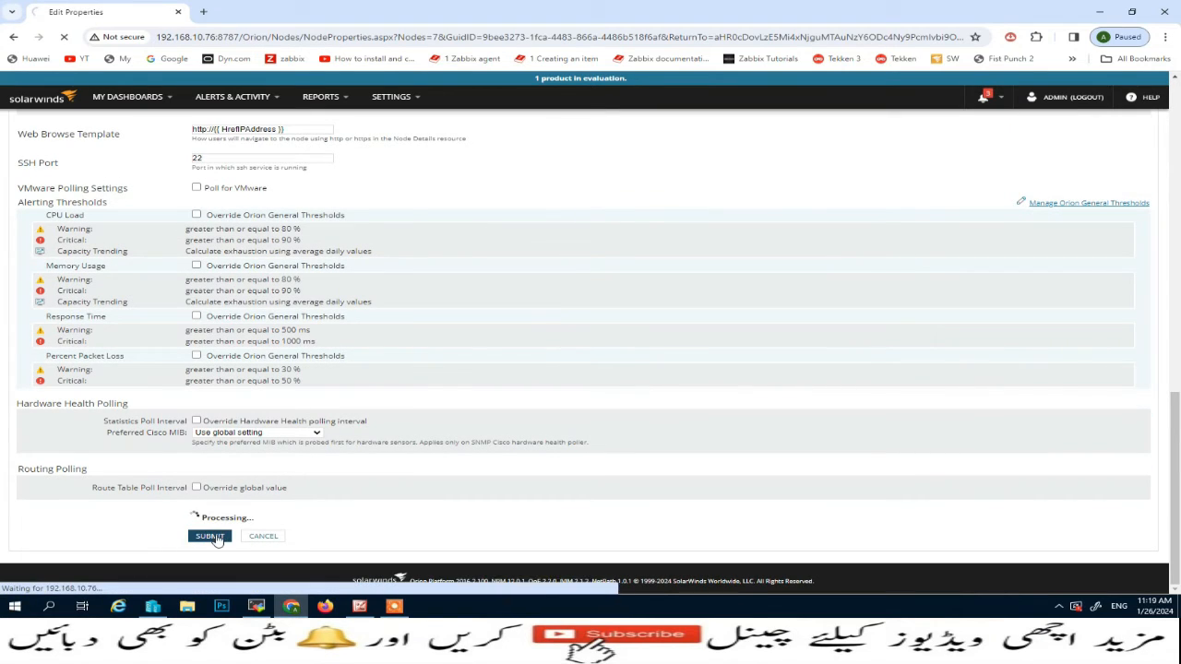
Check the polling details and interface utilization of cs2950, view today's Interface Added events, and return to the node details
scroll(412, 461, "down", 2)
scroll(413, 461, "down", 2)
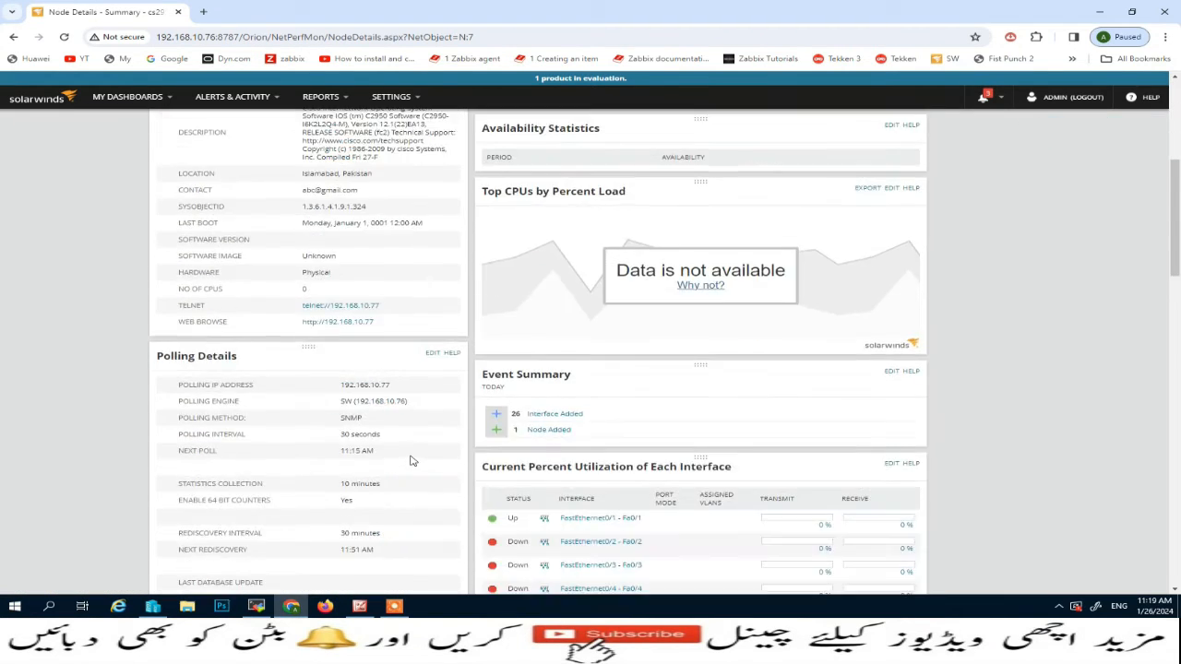
scroll(417, 474, "down", 2)
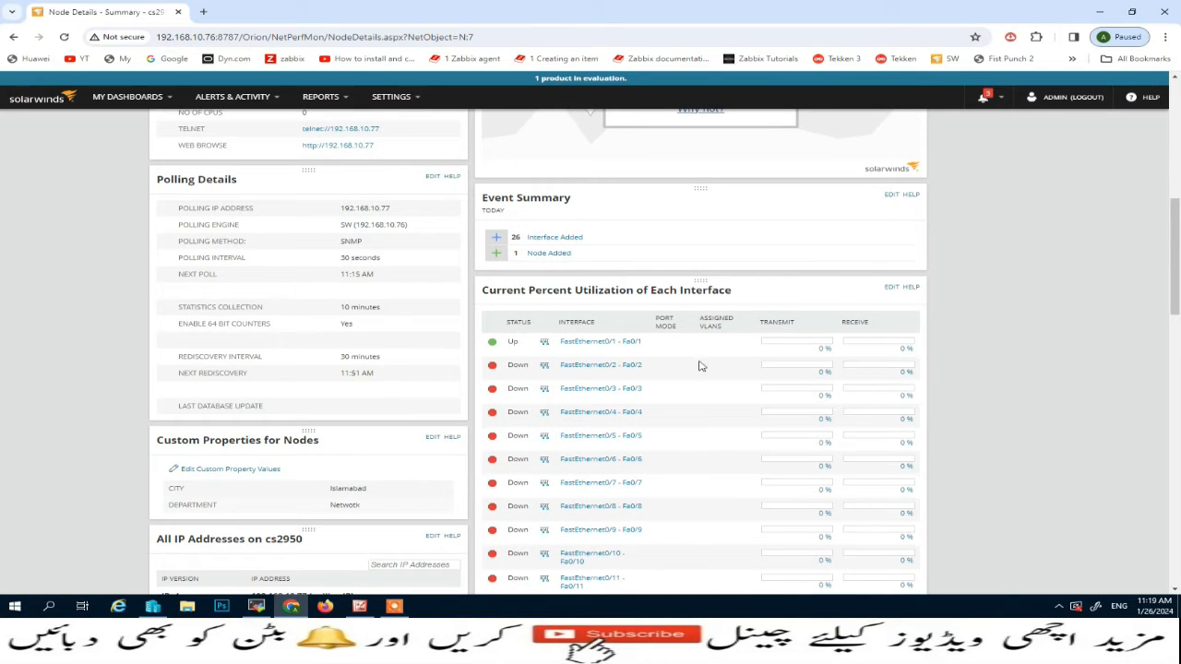
mouse_move(608, 348)
scroll(526, 387, "down", 6)
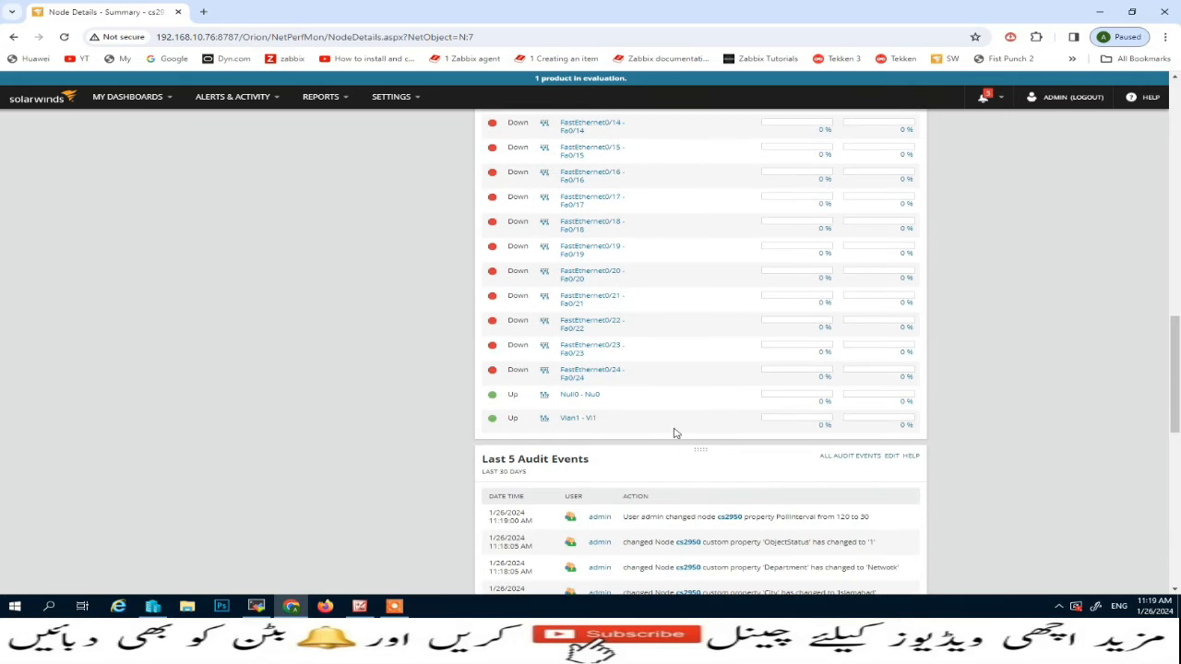
scroll(653, 412, "up", 6)
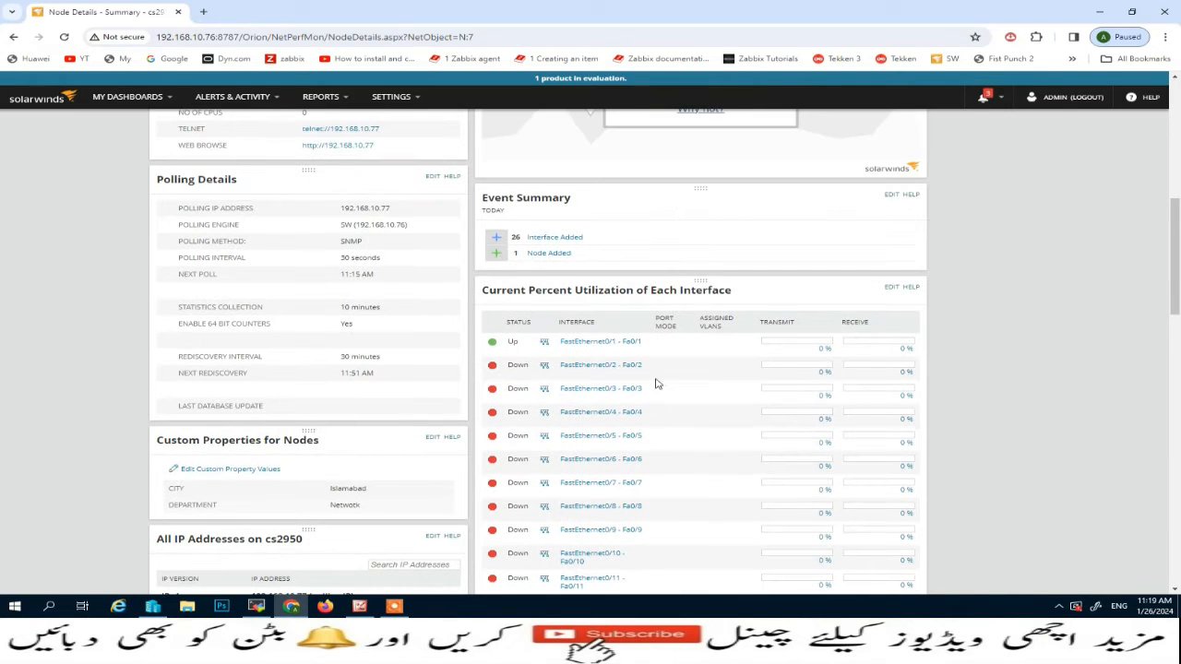
left_click(554, 238)
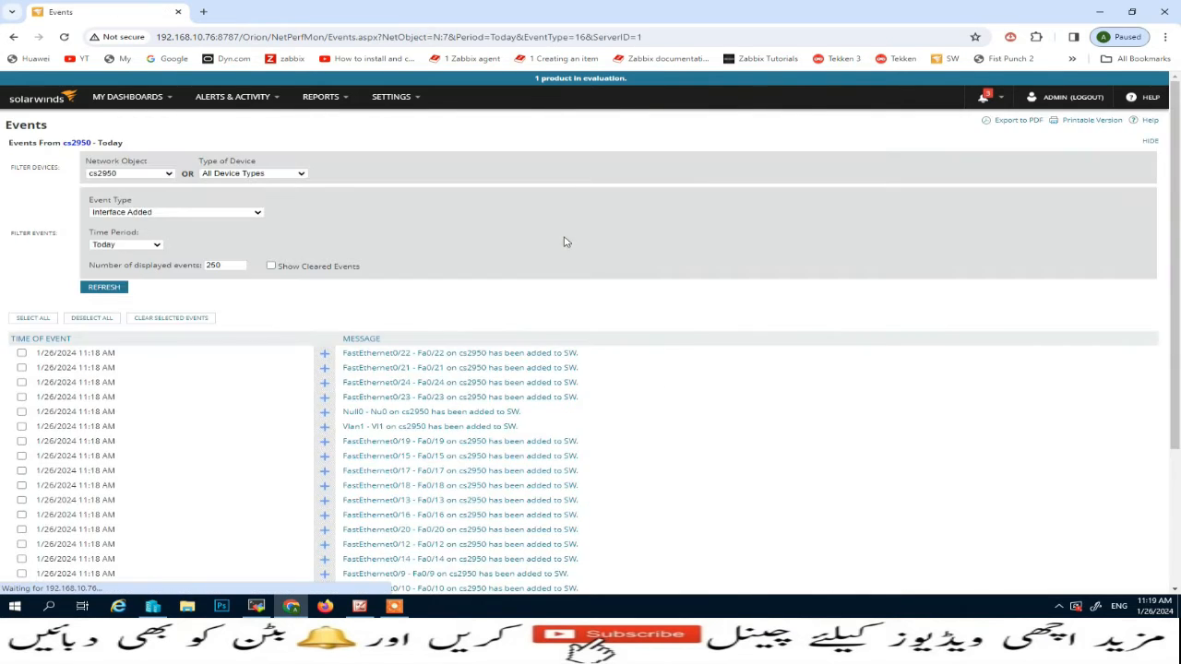
scroll(81, 378, "down", 1)
scroll(81, 378, "down", 2)
scroll(98, 382, "up", 3)
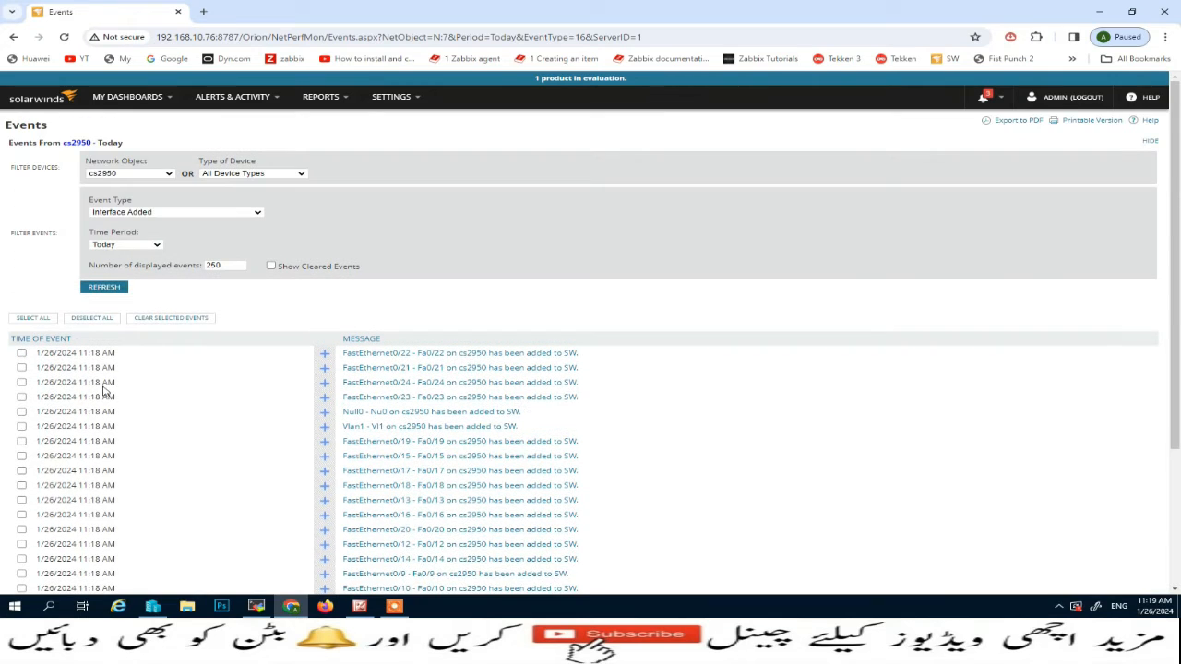
left_click(13, 37)
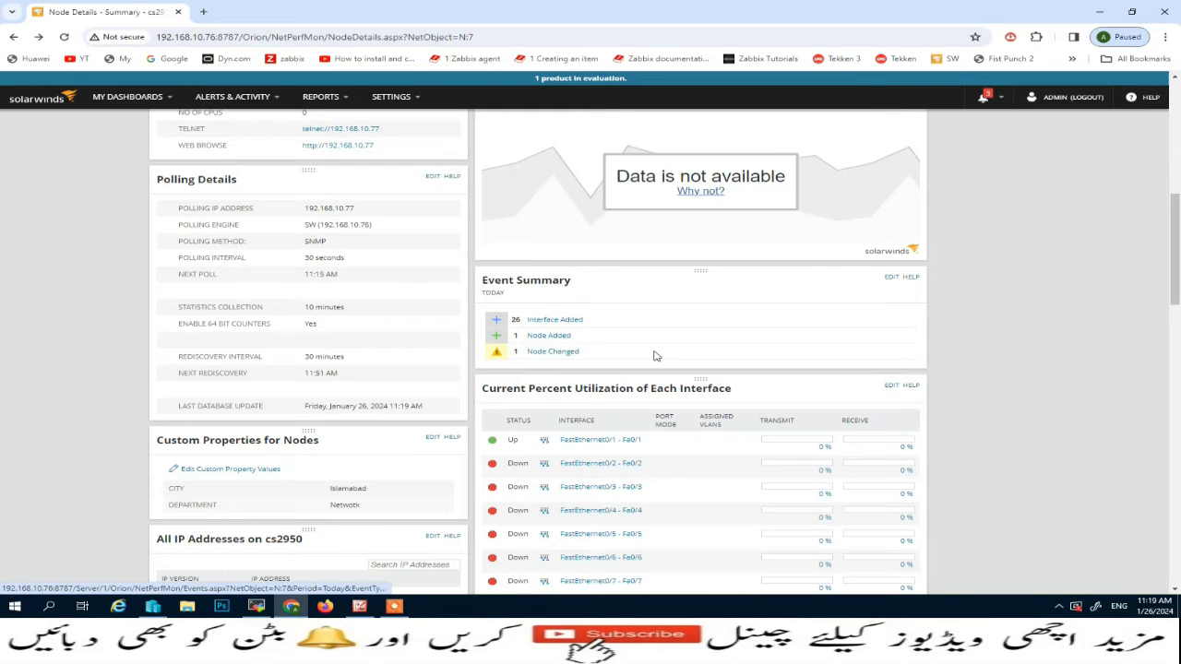
Review the summary of cs2950, examine its Vital Stats and Network views, and return to the summary
scroll(655, 357, "up", 3)
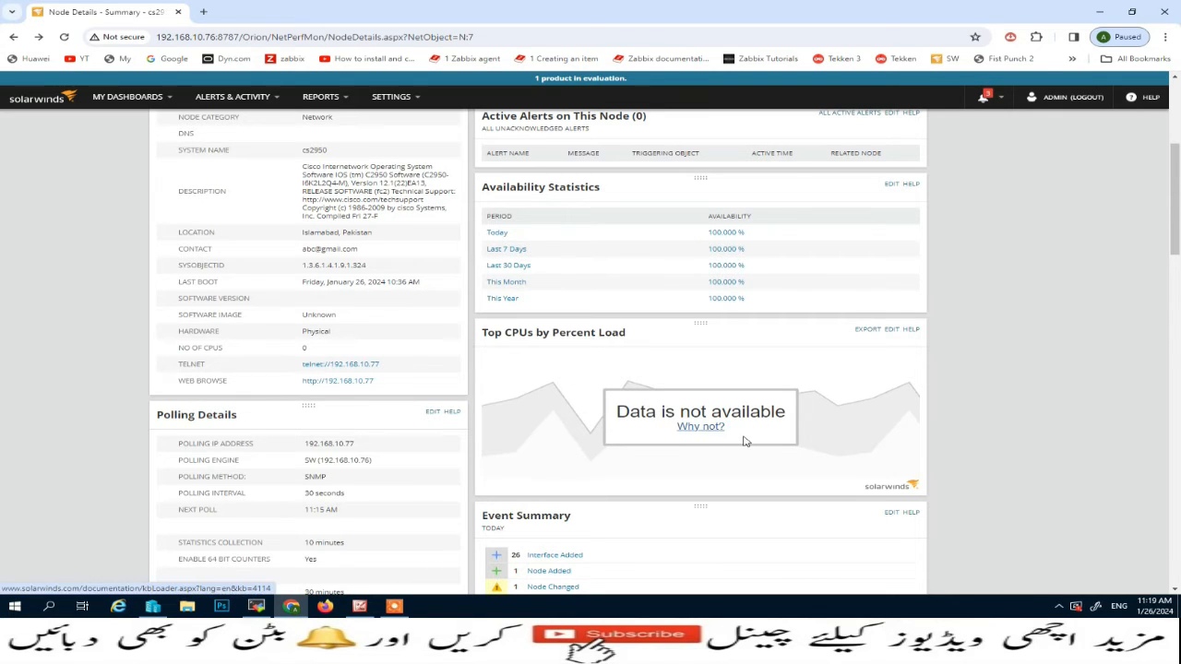
scroll(748, 441, "up", 2)
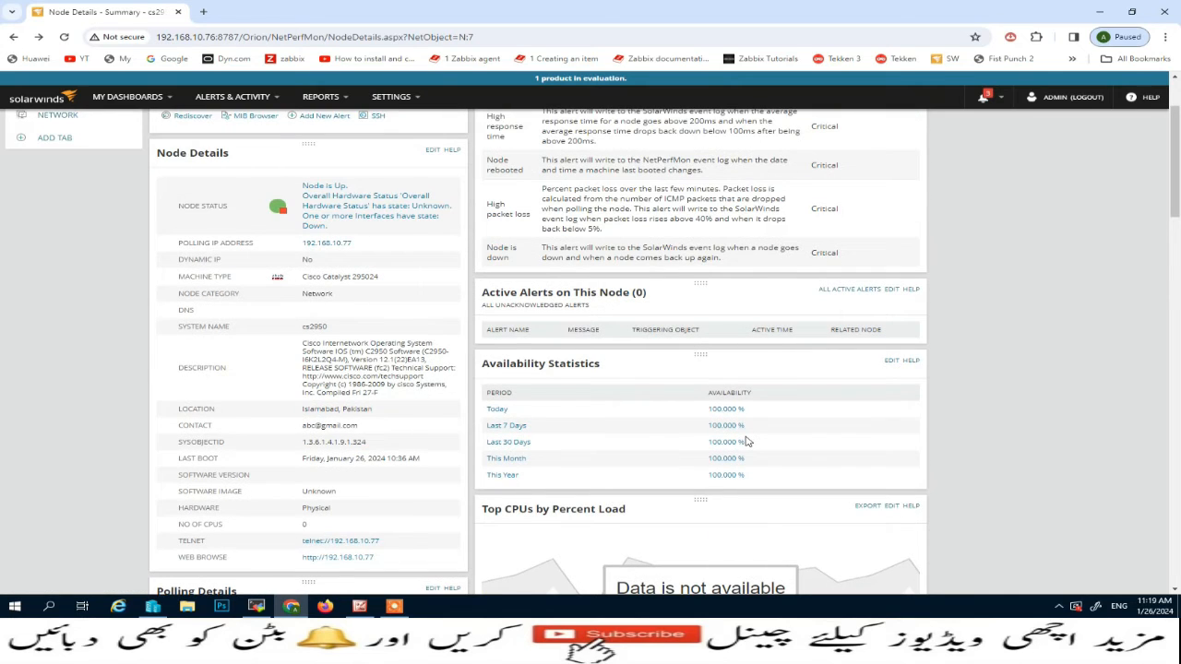
scroll(748, 441, "up", 2)
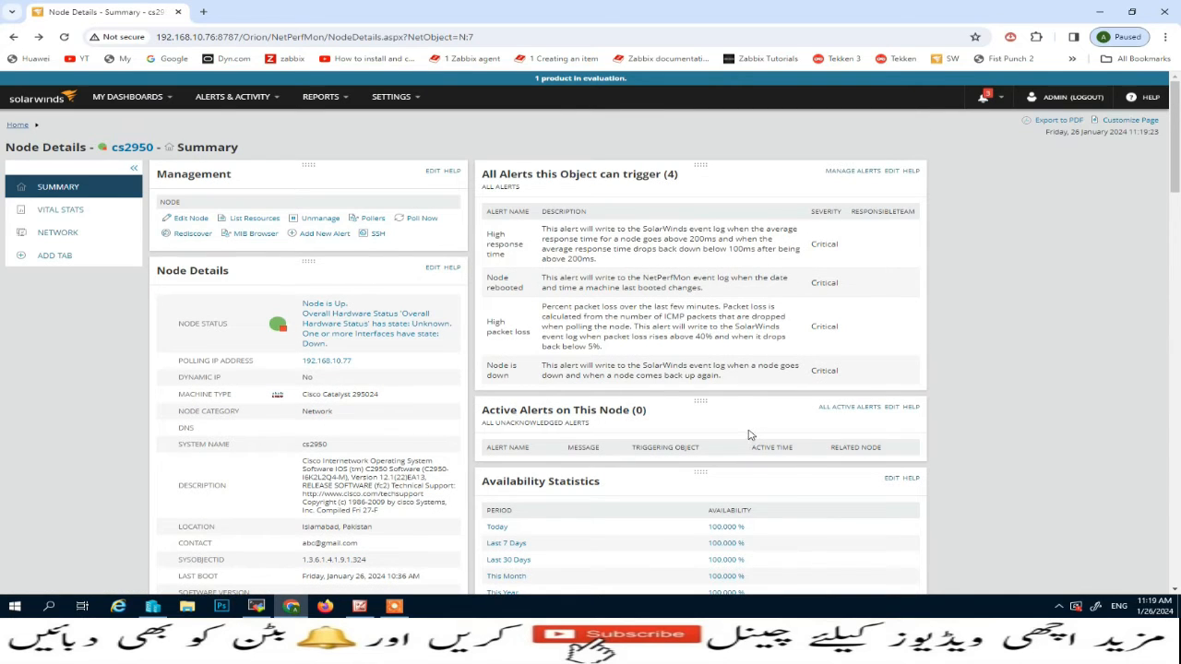
scroll(748, 434, "down", 8)
scroll(453, 298, "up", 3)
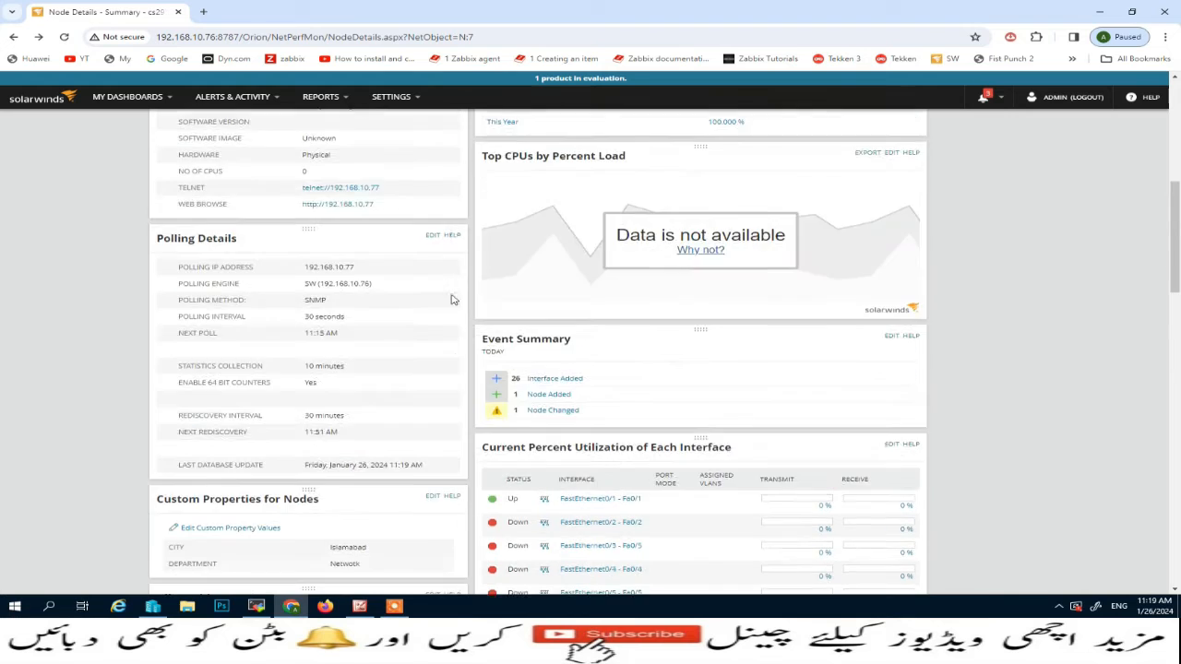
scroll(453, 298, "up", 5)
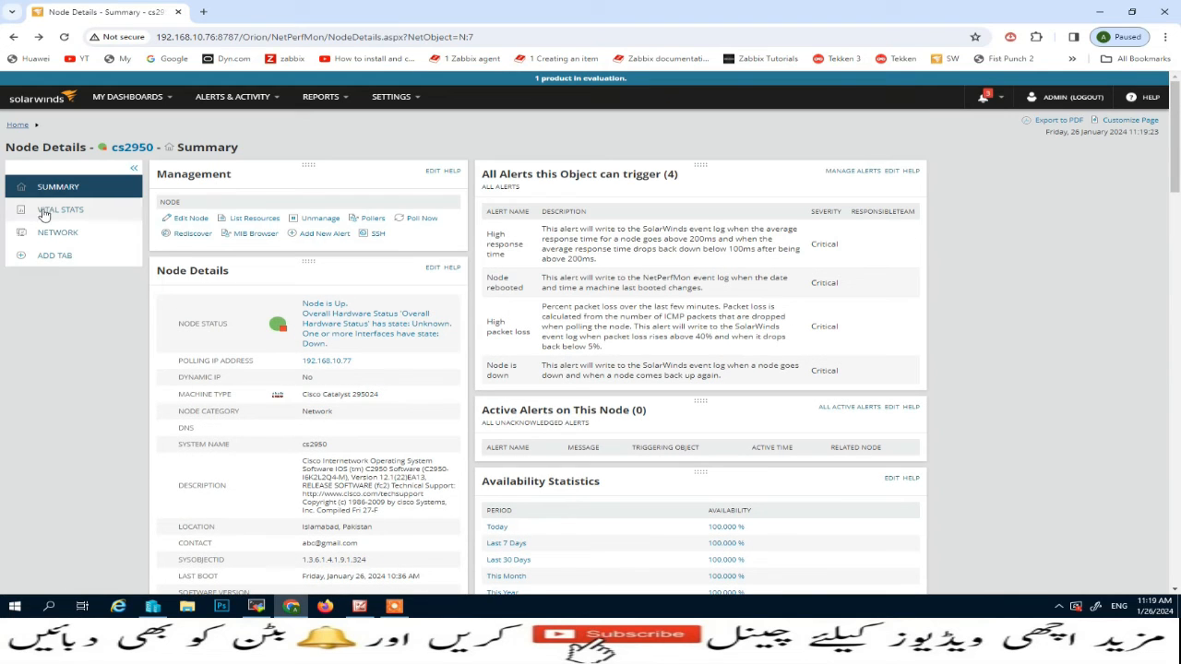
left_click(44, 211)
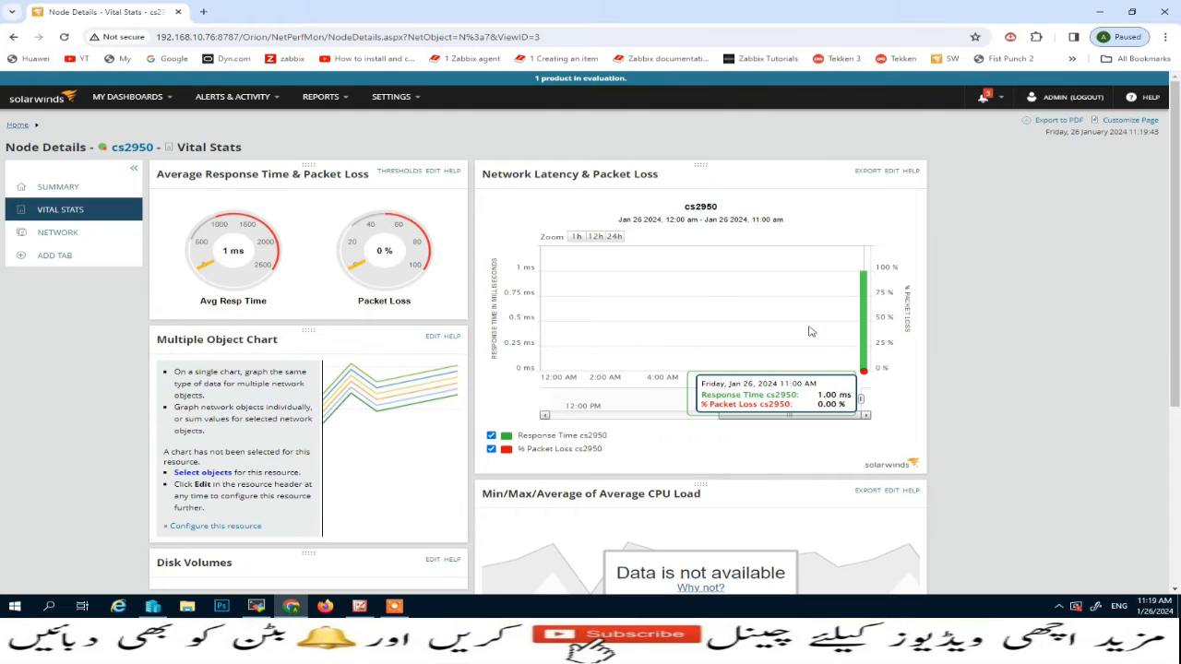
scroll(251, 280, "down", 4)
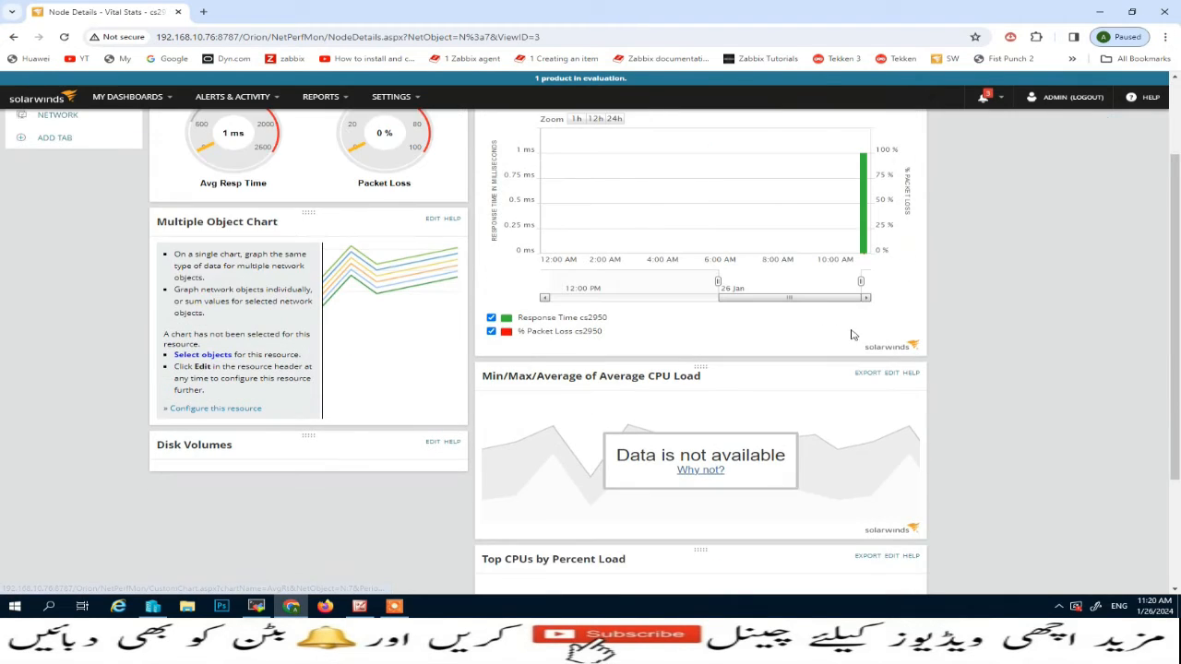
scroll(771, 338, "up", 3)
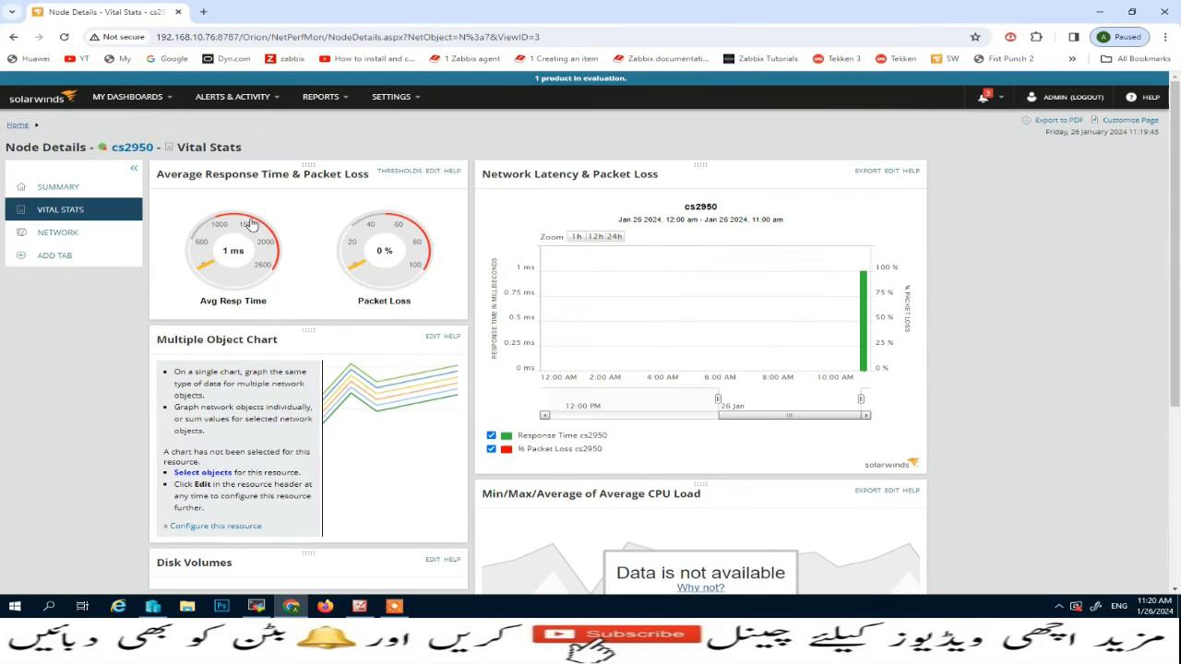
left_click(51, 236)
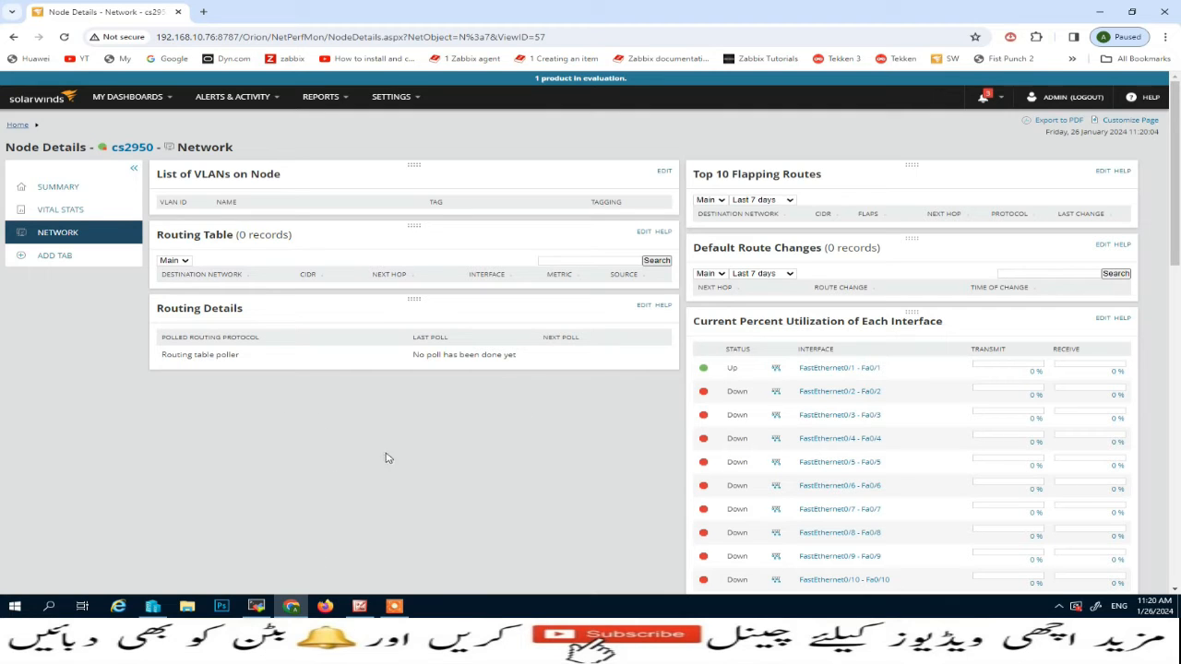
left_click(71, 187)
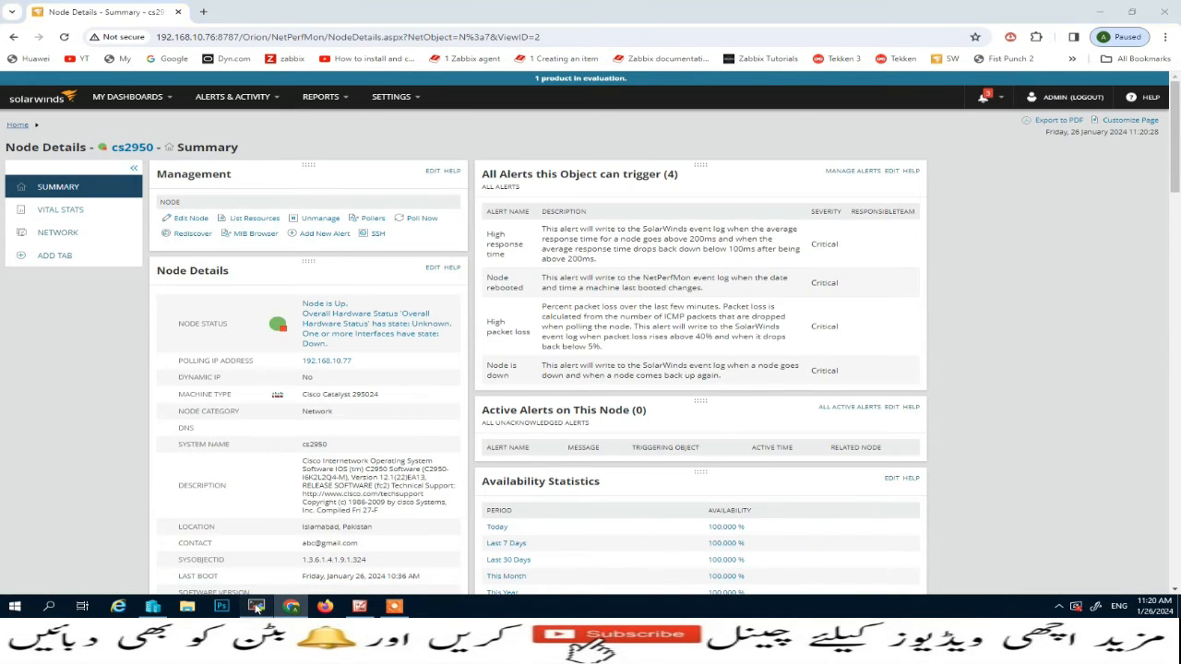
Switch to the COM4 serial console in MobaXterm and reload the cs2950 switch, confirming the reload
left_click(255, 606)
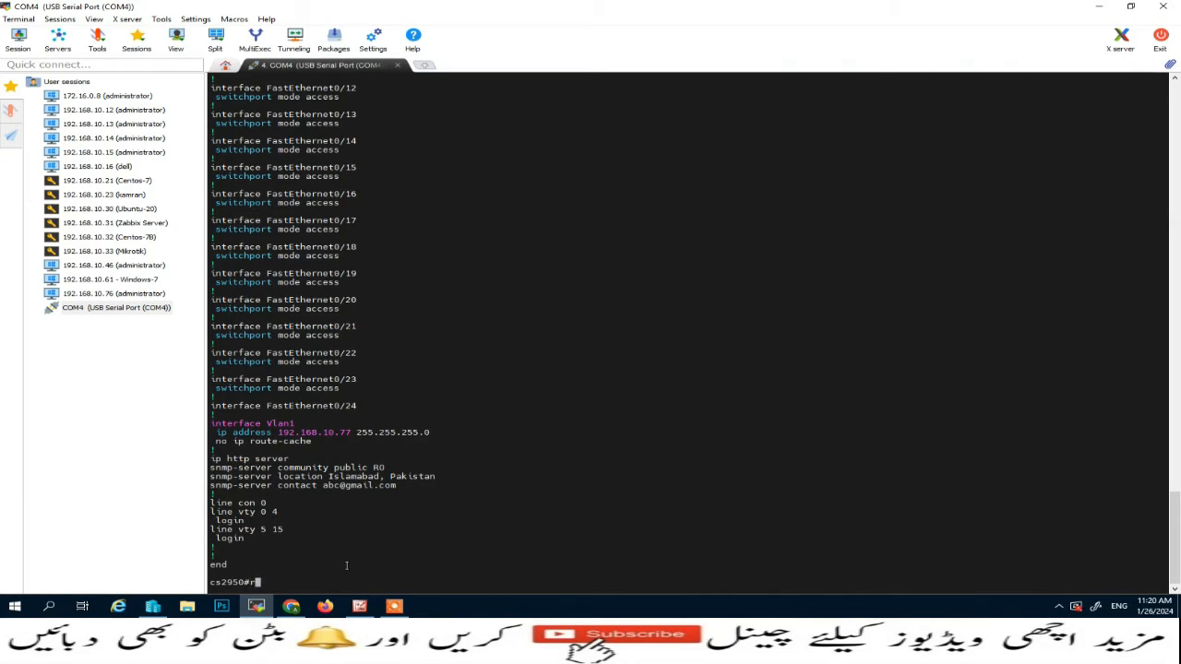
type("reload")
key("Return")
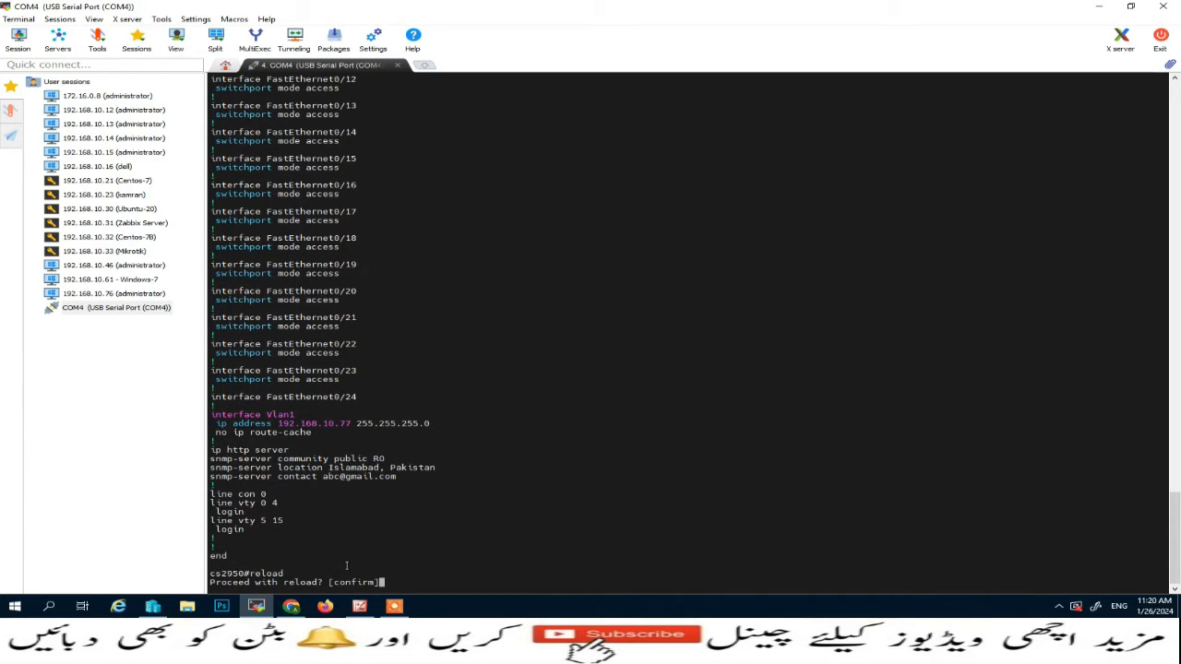
key("Return")
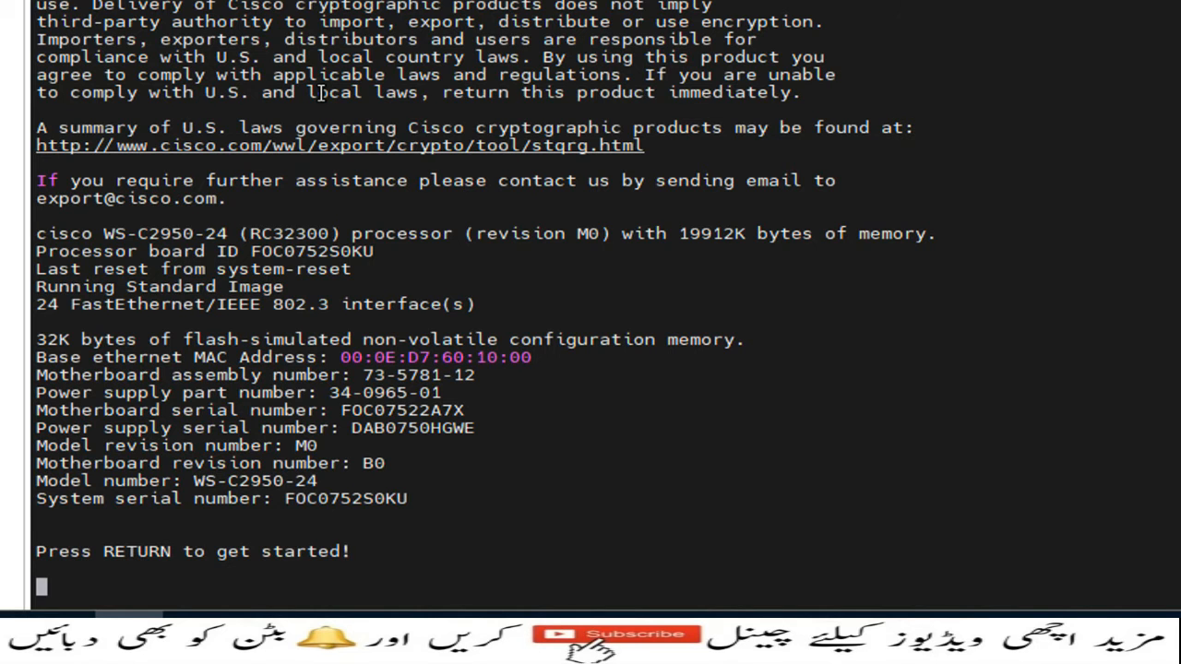
Resume the console session on the restarted cs2950 switch and enter privileged EXEC mode with en
key("Return")
key("Return")
key("Return")
key("Return")
key("Return")
key("Return")
key("Return")
key("Return")
key("Return")
key("Return")
key("Return")
key("Return")
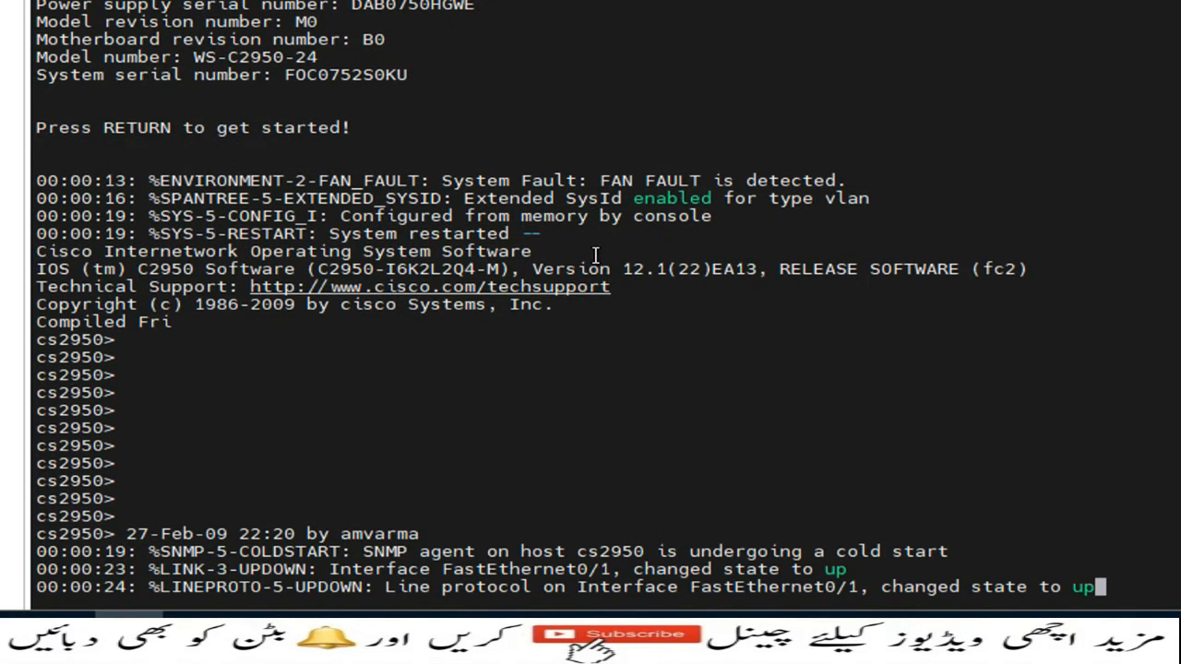
key("Return")
key("Return")
key("Return")
type("en")
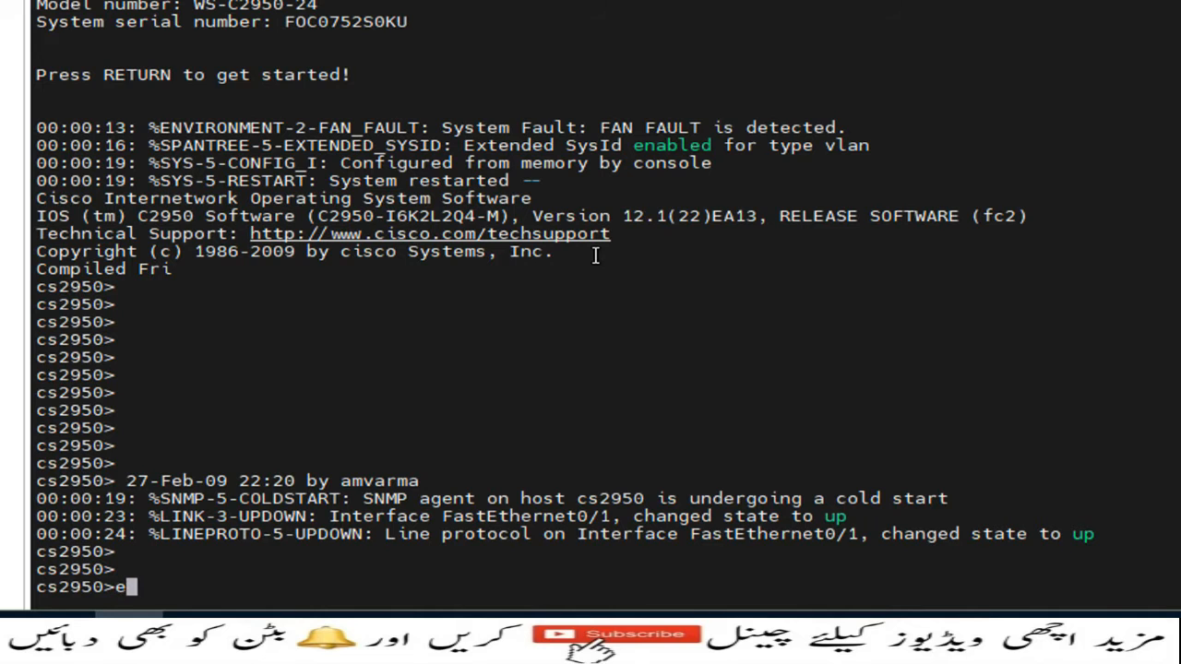
key("Return")
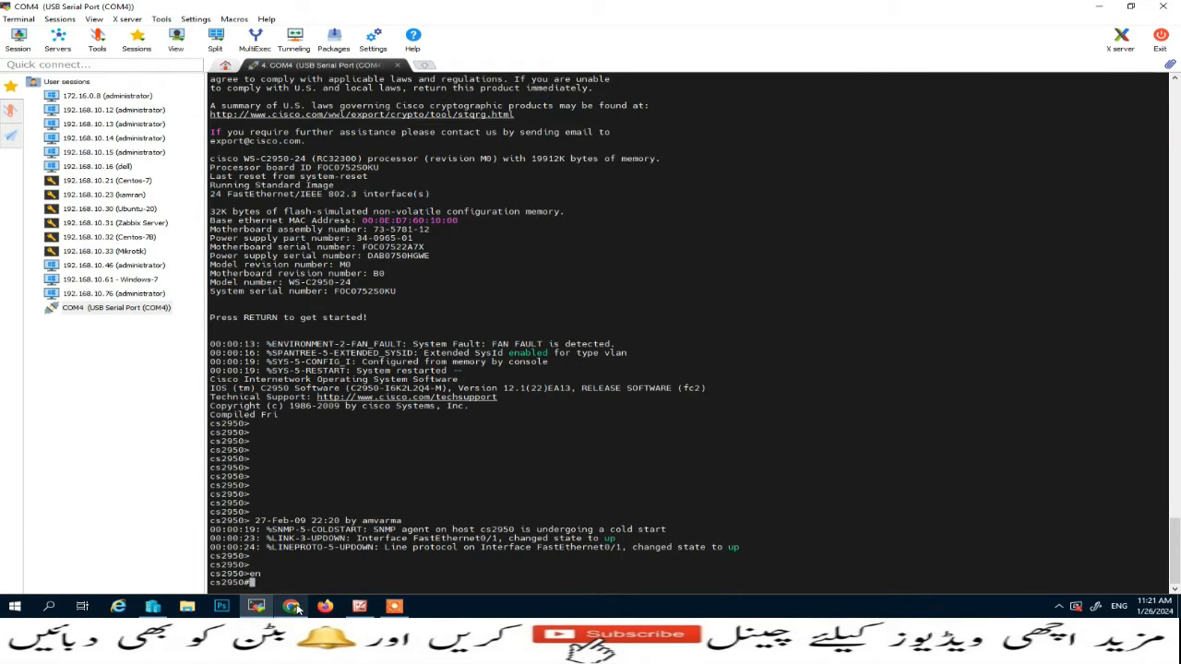
Switch back to SolarWinds Orion in Chrome, refresh the cs2950 summary and check its node status and polling details
left_click(292, 606)
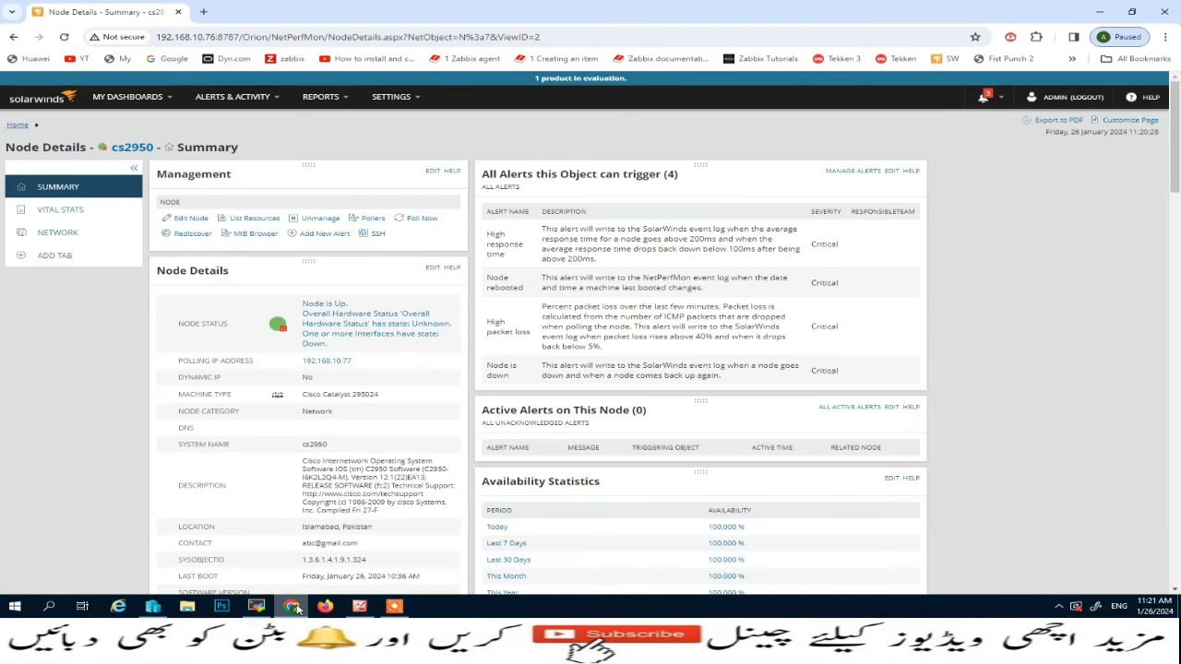
left_click(65, 38)
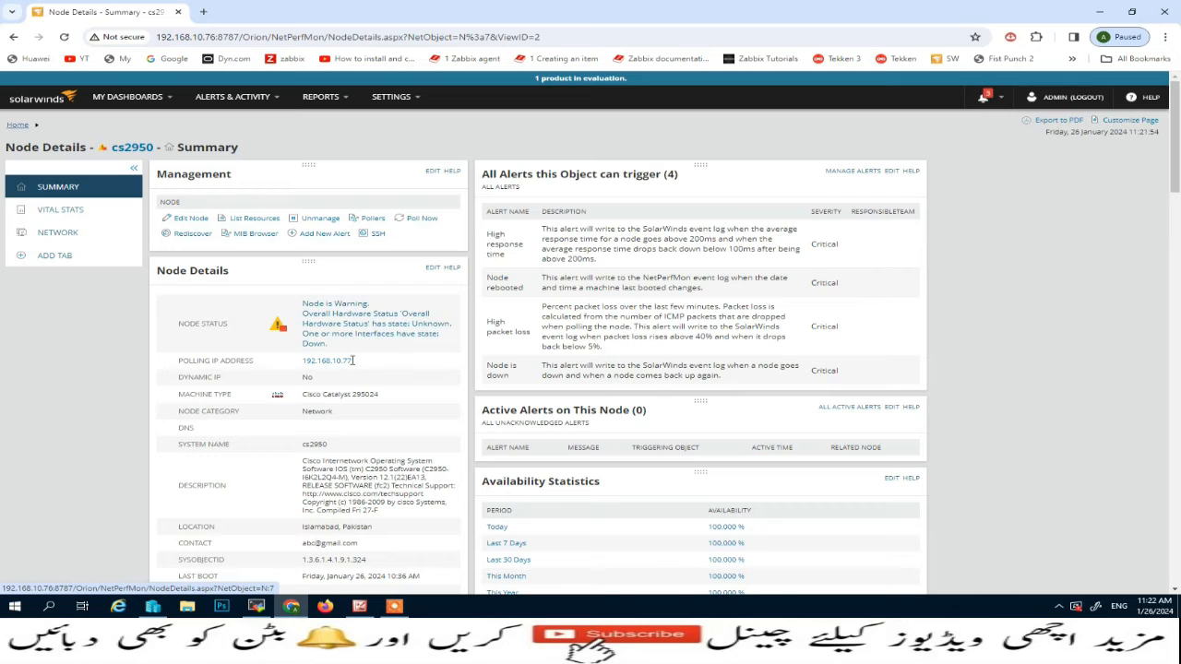
scroll(351, 360, "down", 4)
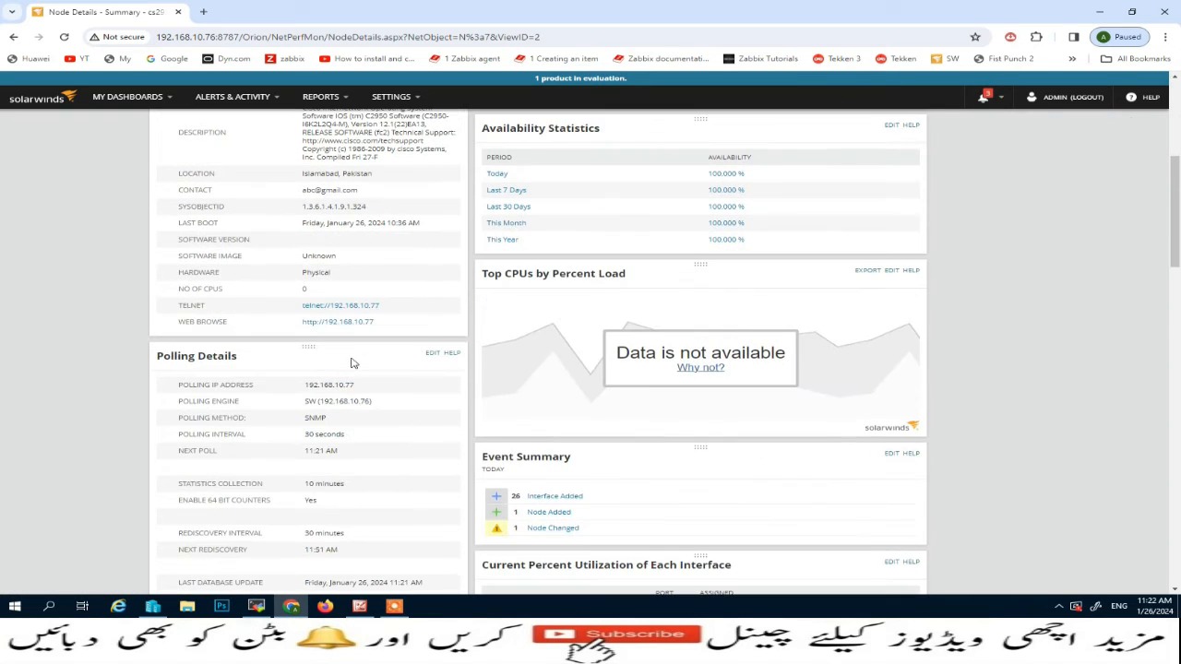
scroll(352, 362, "up", 3)
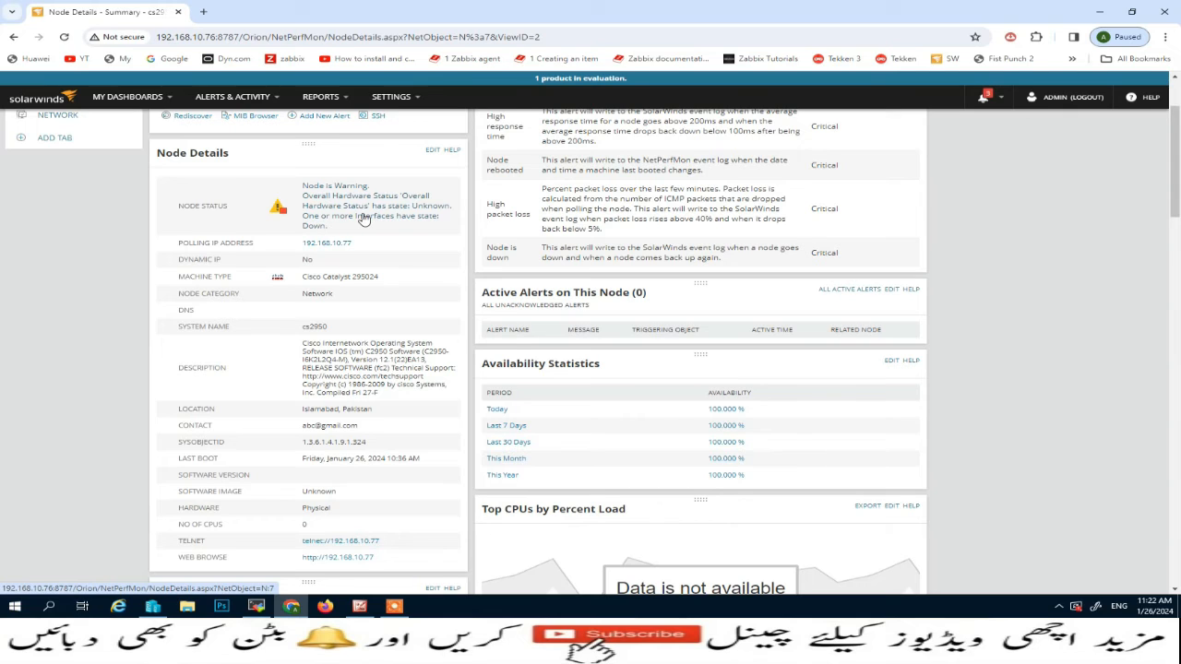
scroll(425, 251, "up", 2)
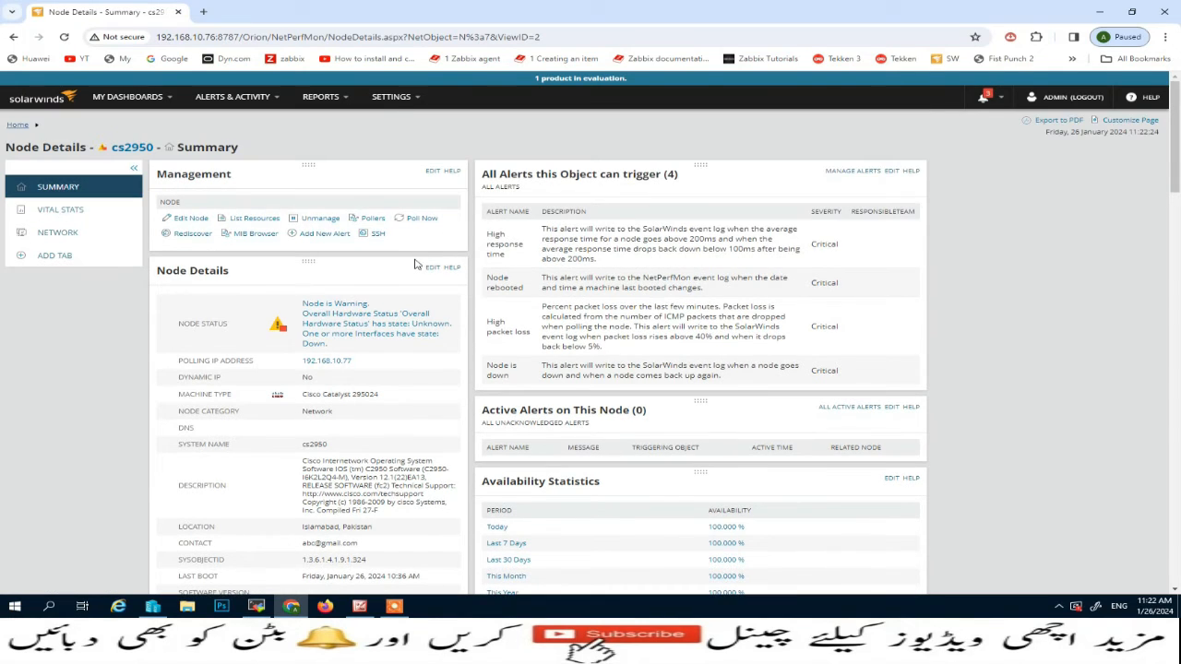
Open the Orion Polling Settings under Thresholds & Polling in the main settings and administration page
mouse_move(406, 97)
left_click(409, 119)
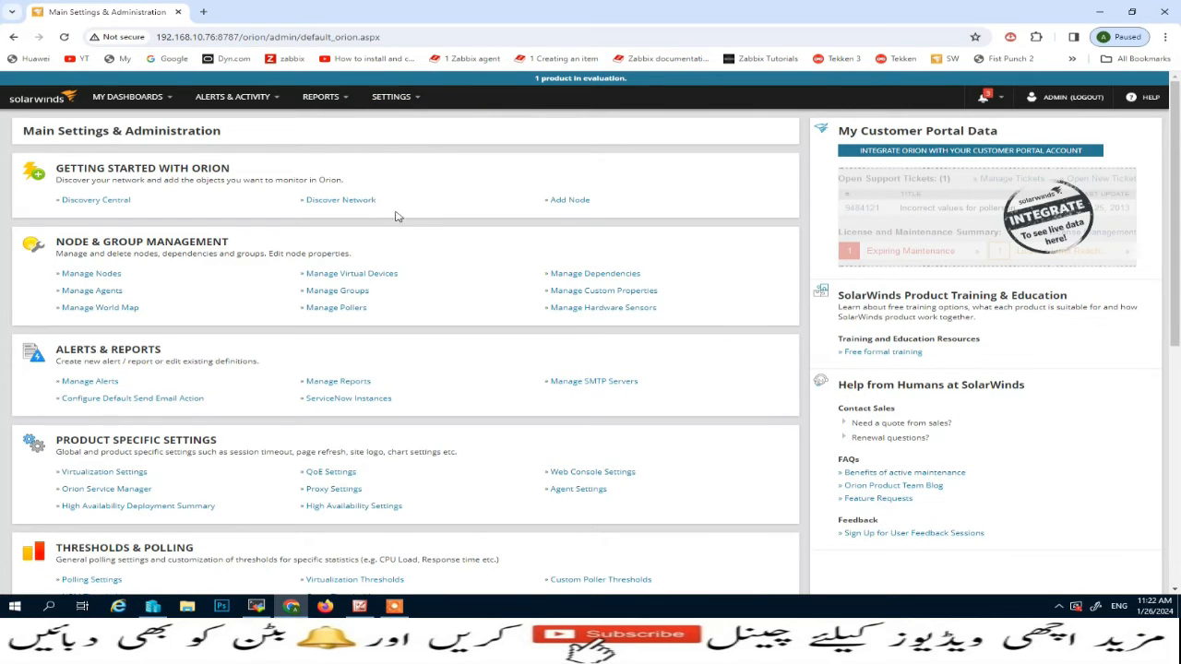
mouse_move(411, 102)
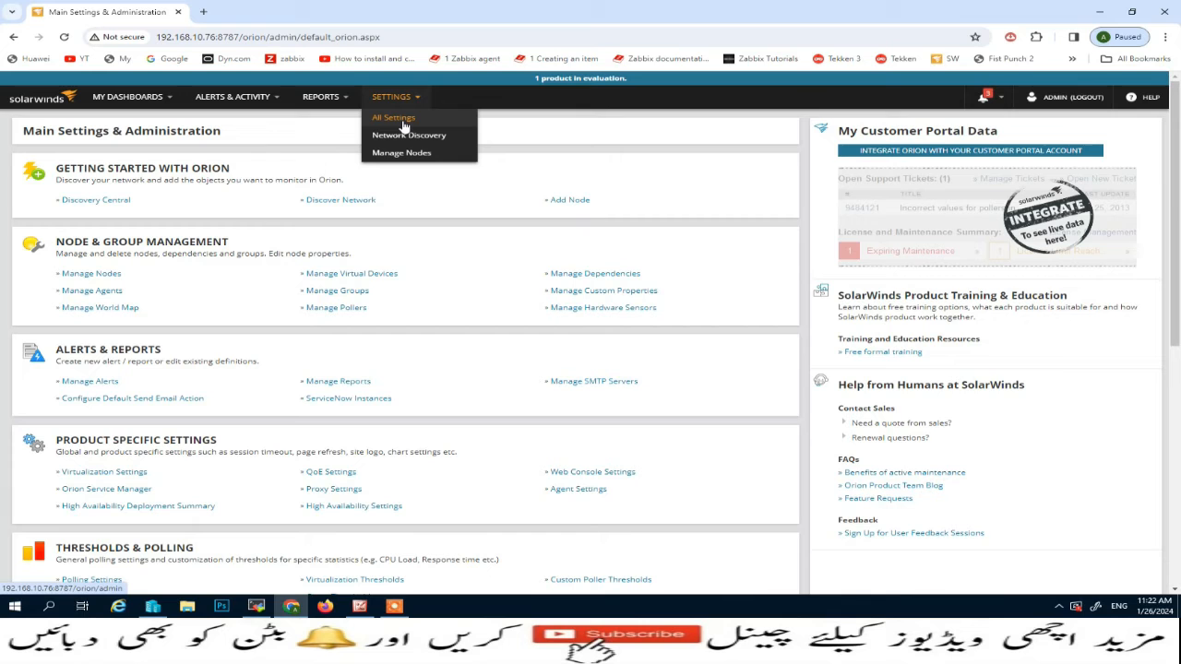
left_click(403, 120)
scroll(166, 431, "down", 1)
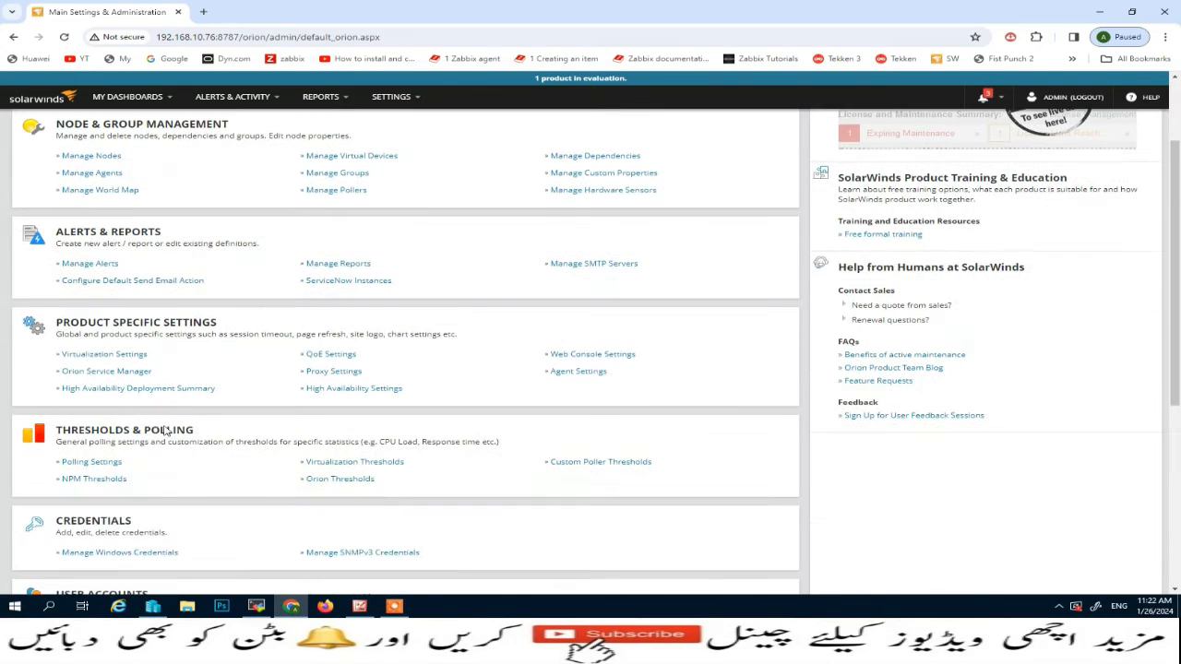
left_click(96, 466)
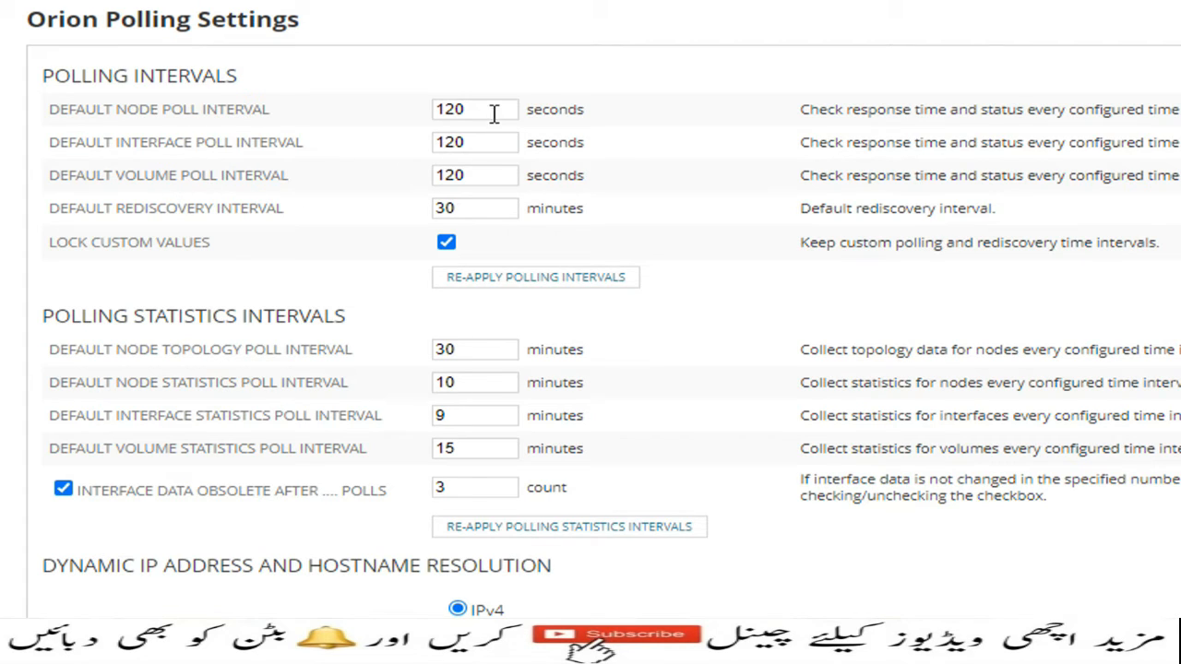
Set the default node, interface and volume poll intervals to 30 seconds each and re-apply the polling intervals
left_click_drag(493, 112, 430, 144)
type("3030")
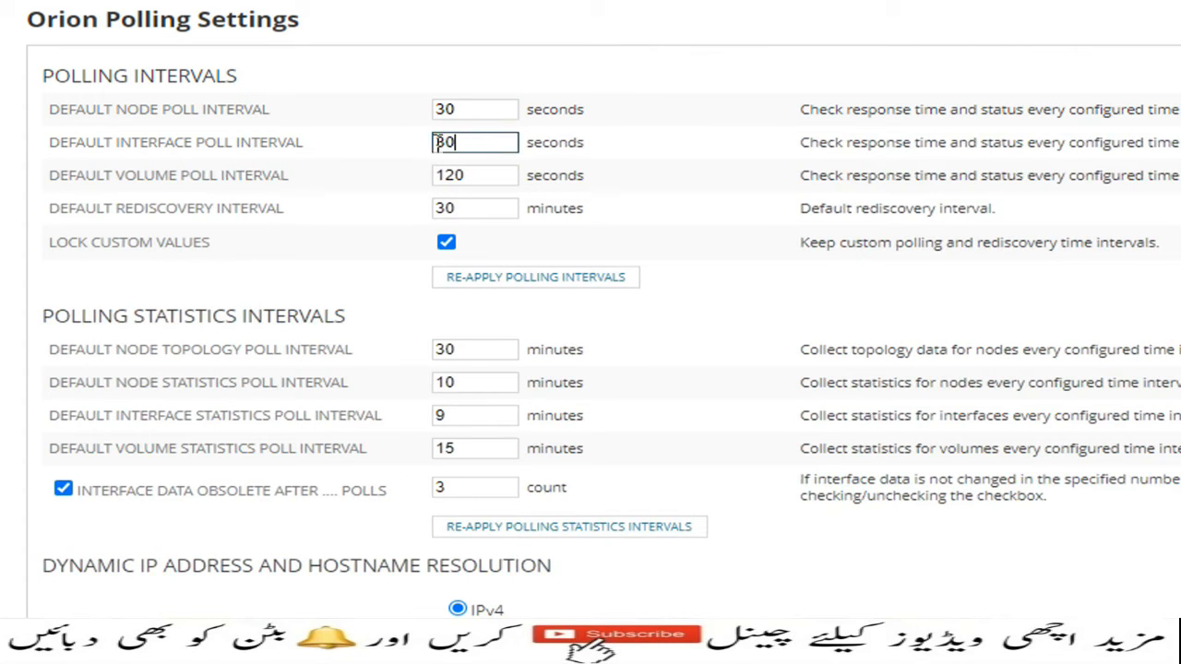
left_click_drag(474, 175, 414, 182)
type("30")
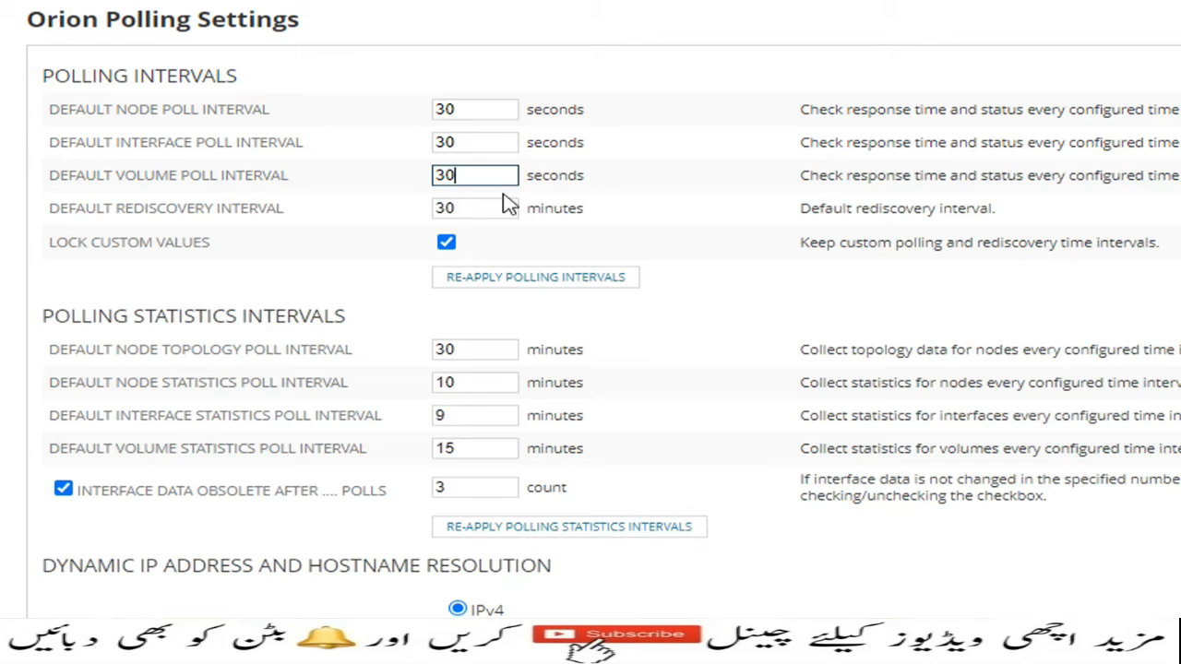
left_click(527, 291)
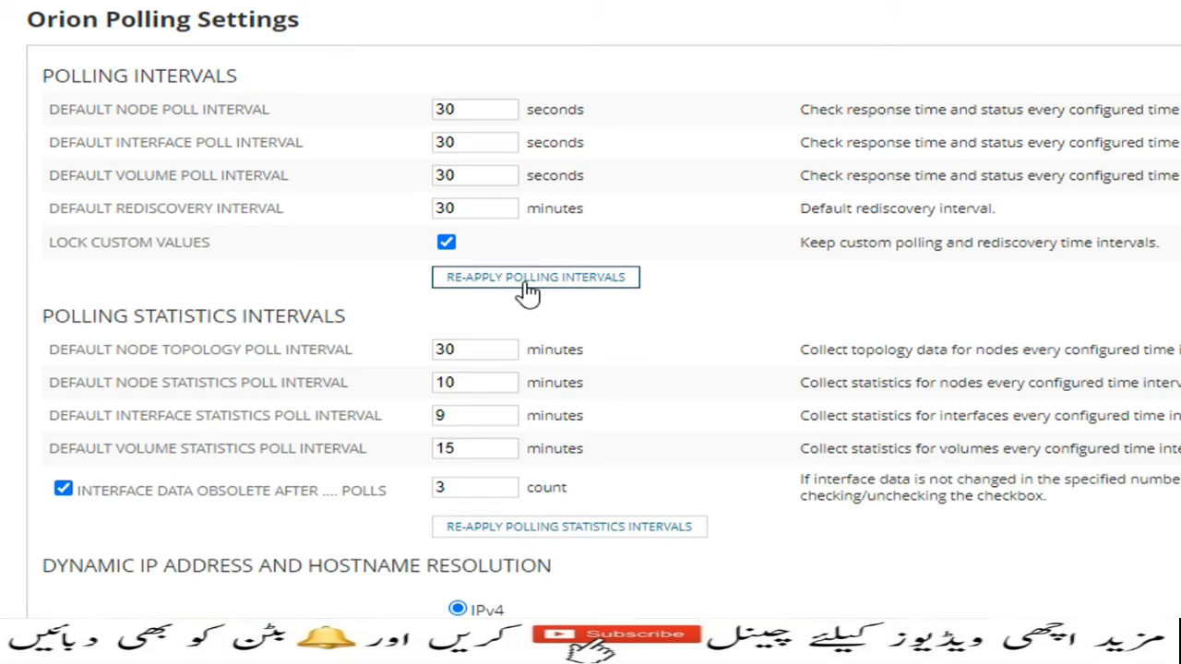
left_click(1009, 98)
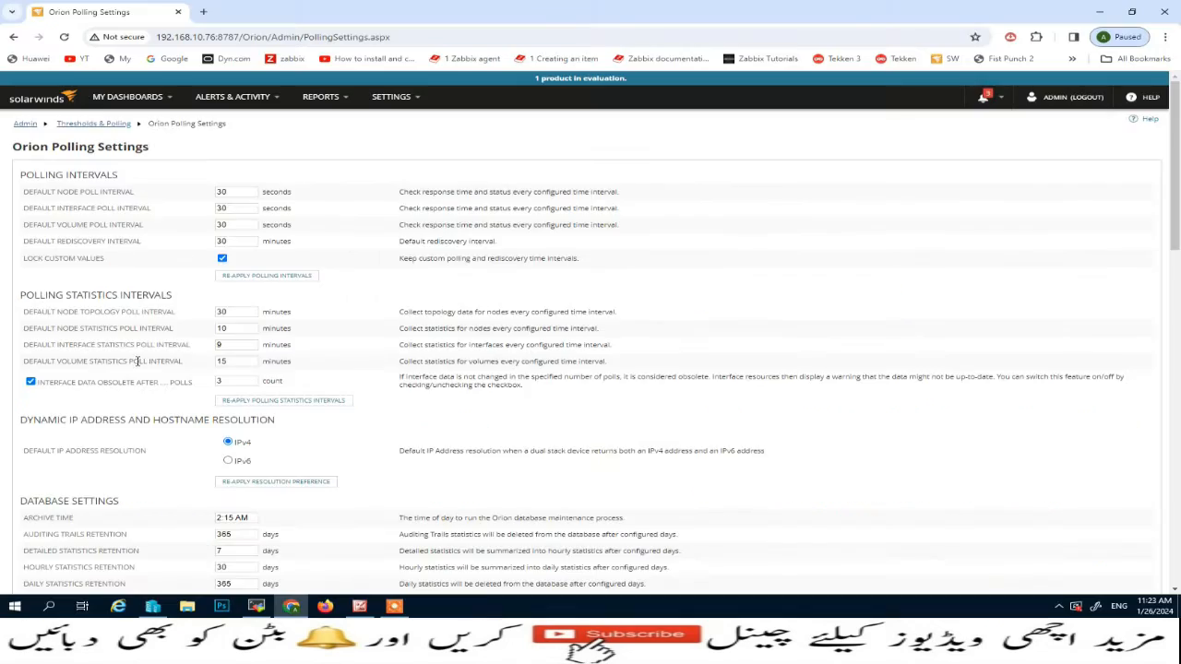
Review the remaining statistics, database, network and threshold sections of the Orion Polling Settings and submit the changes
scroll(139, 364, "down", 8)
scroll(143, 370, "up", 4)
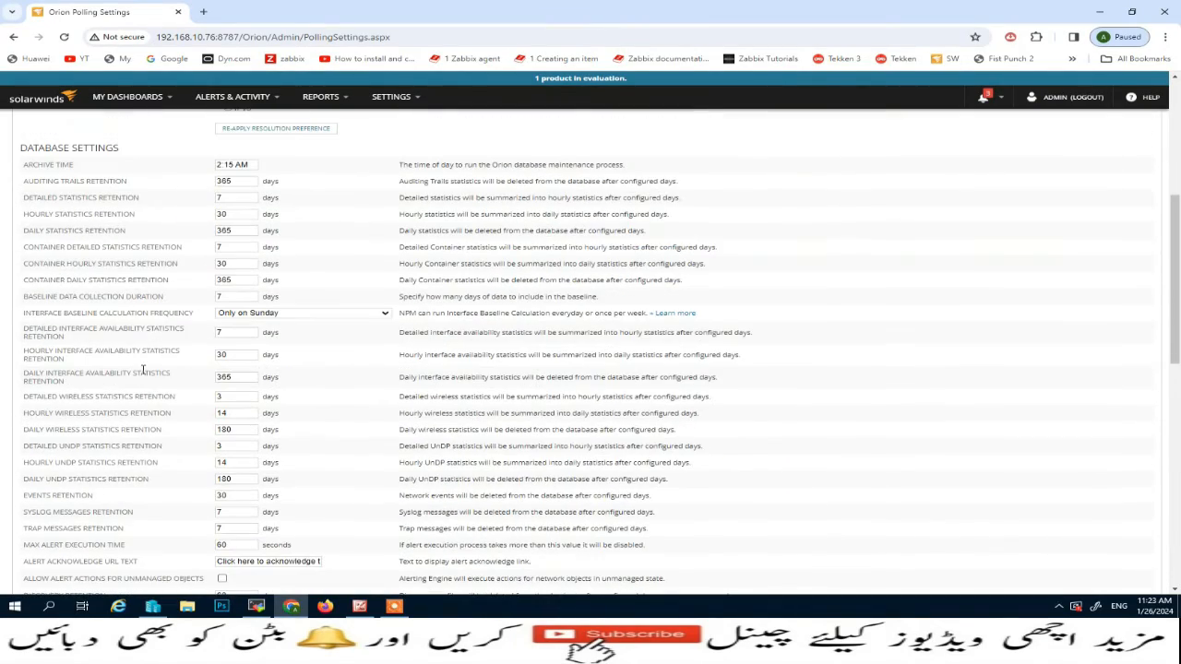
scroll(99, 228, "up", 4)
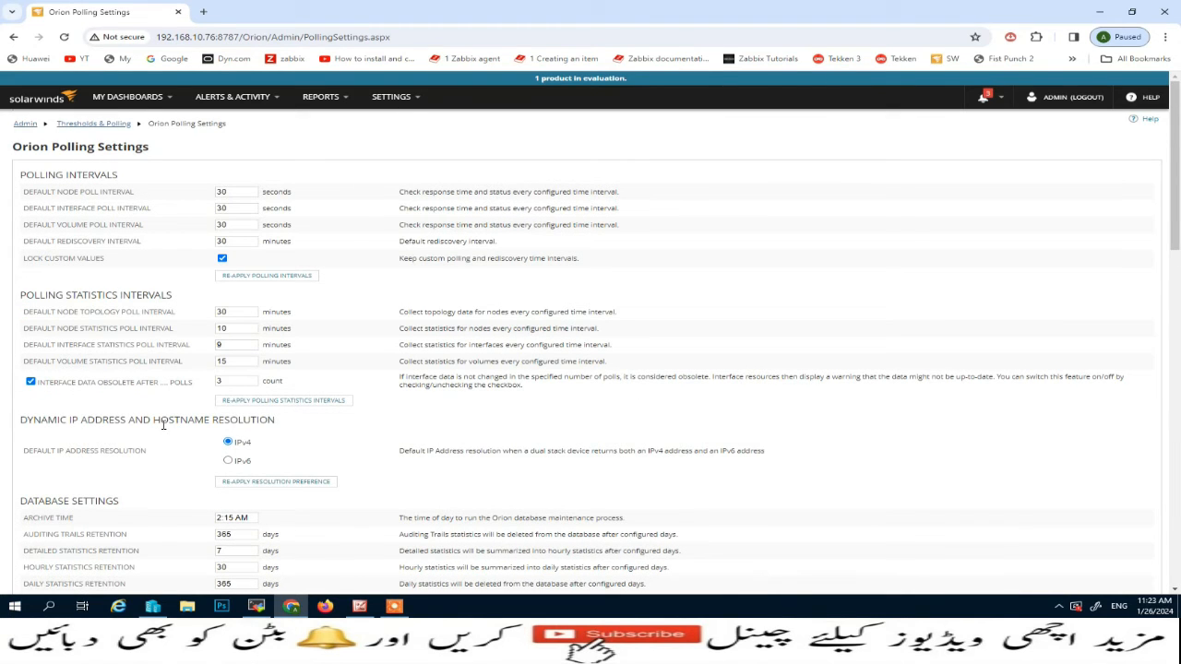
scroll(235, 424, "down", 3)
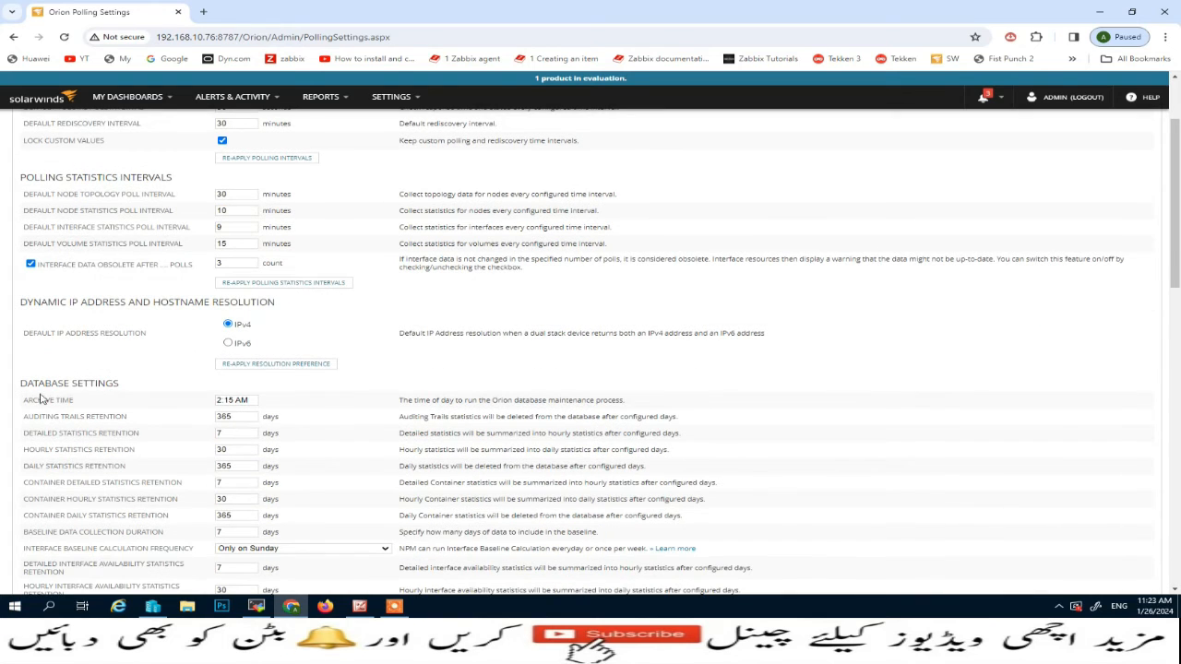
scroll(214, 331, "down", 3)
scroll(214, 321, "down", 9)
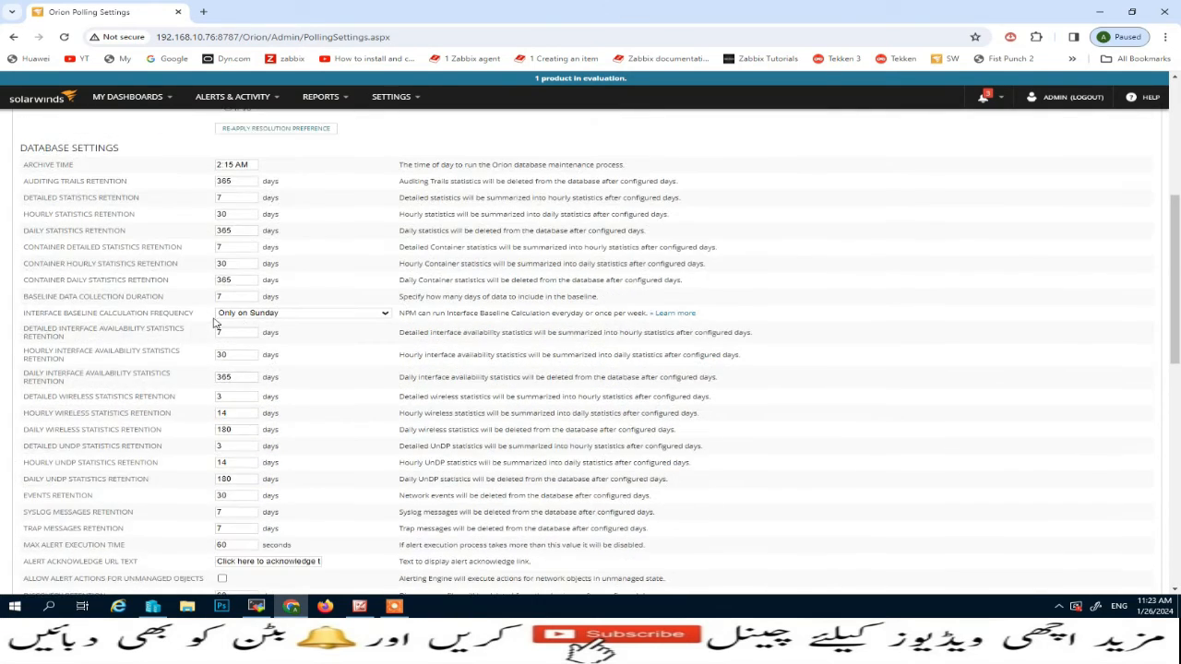
scroll(42, 394, "down", 5)
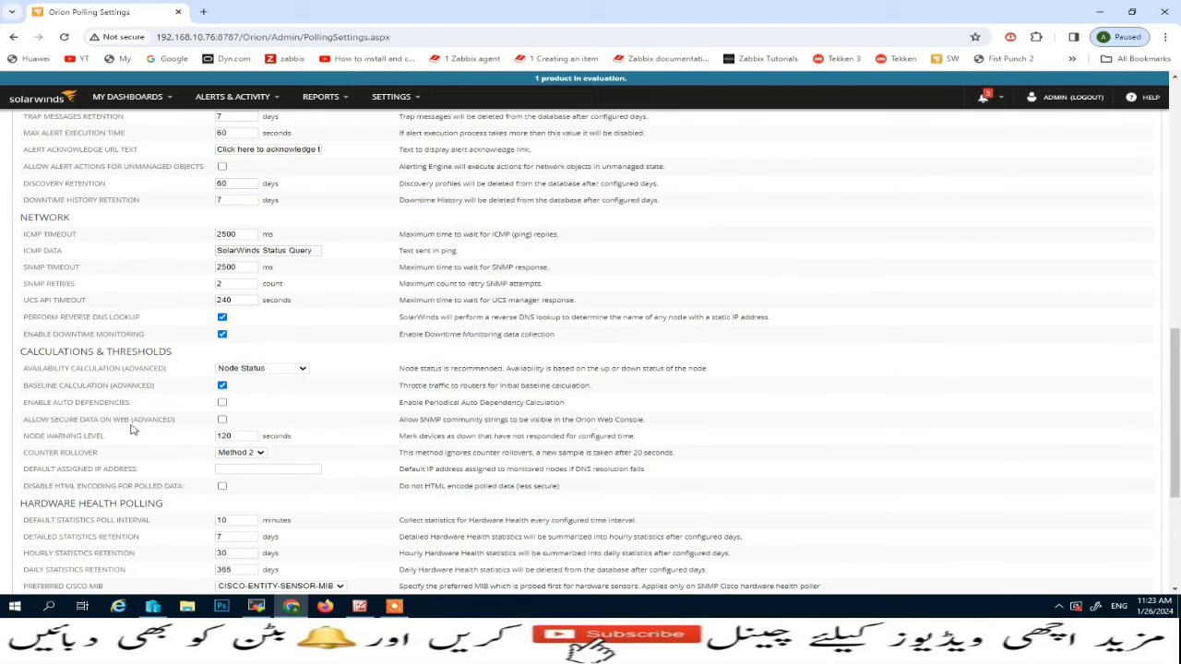
scroll(132, 428, "down", 5)
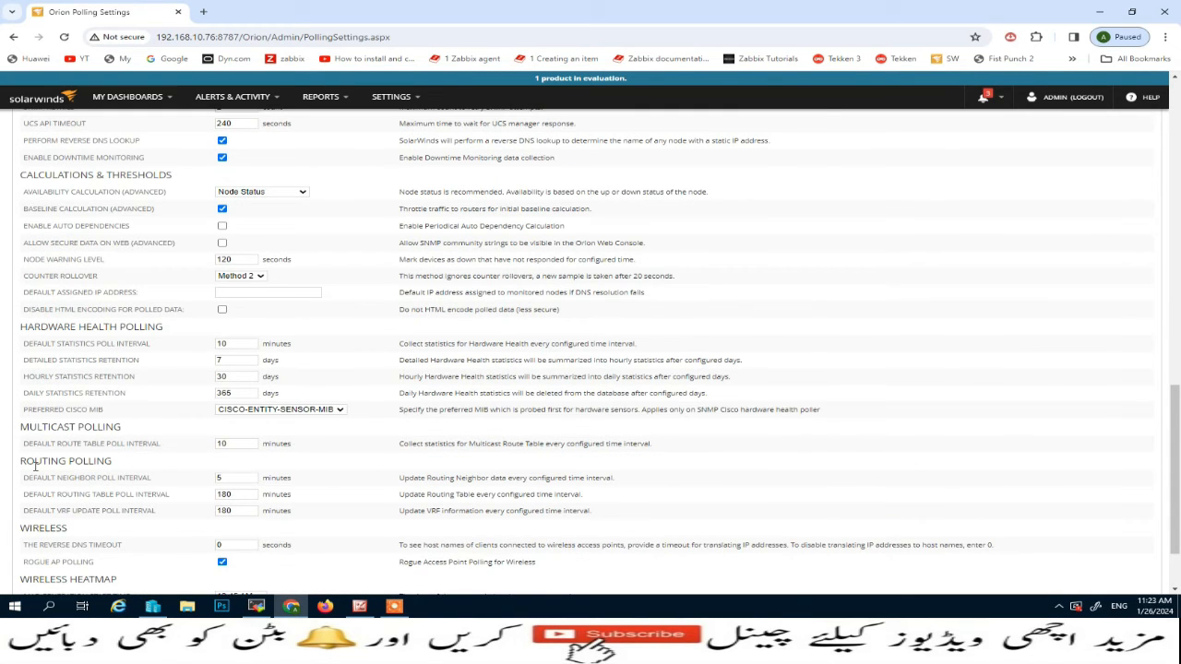
scroll(120, 463, "down", 3)
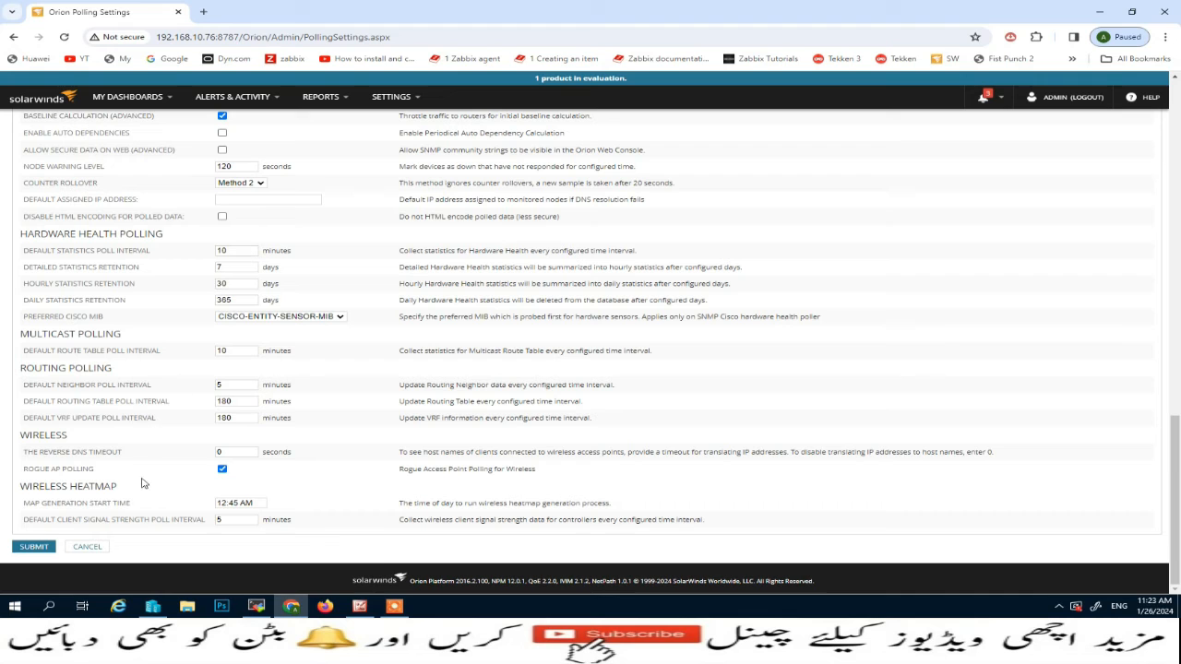
left_click(31, 547)
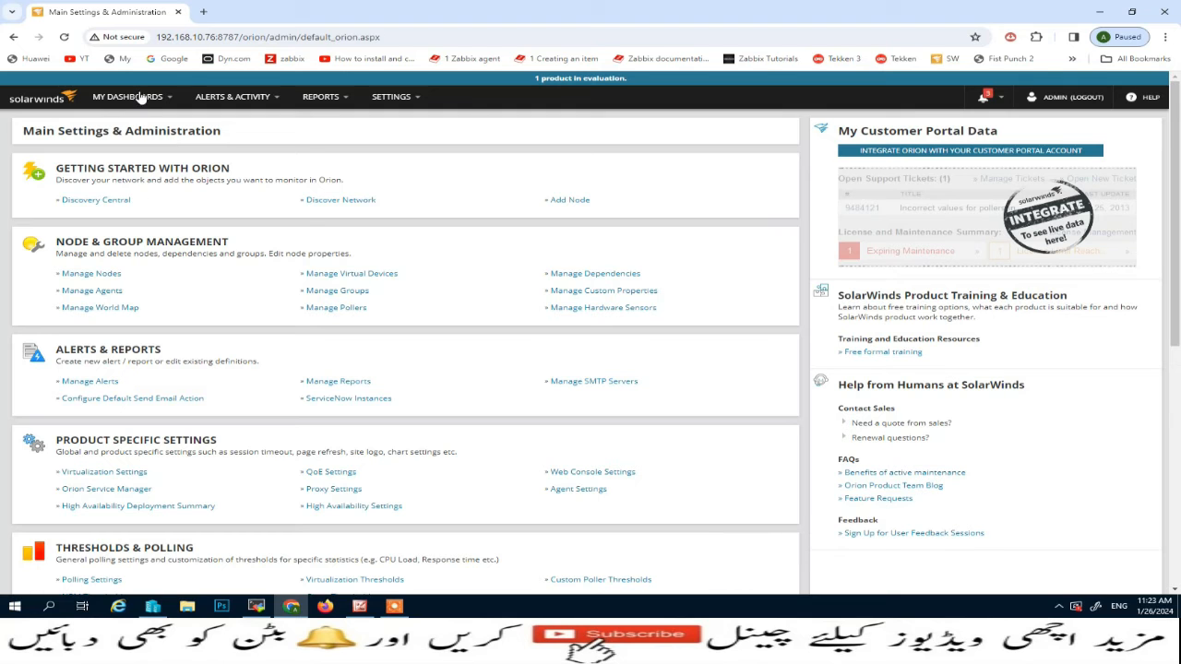
Open the cs2950 node details by way of the summary dashboard and node management, and check its active alerts and Network view
mouse_move(140, 97)
left_click(121, 125)
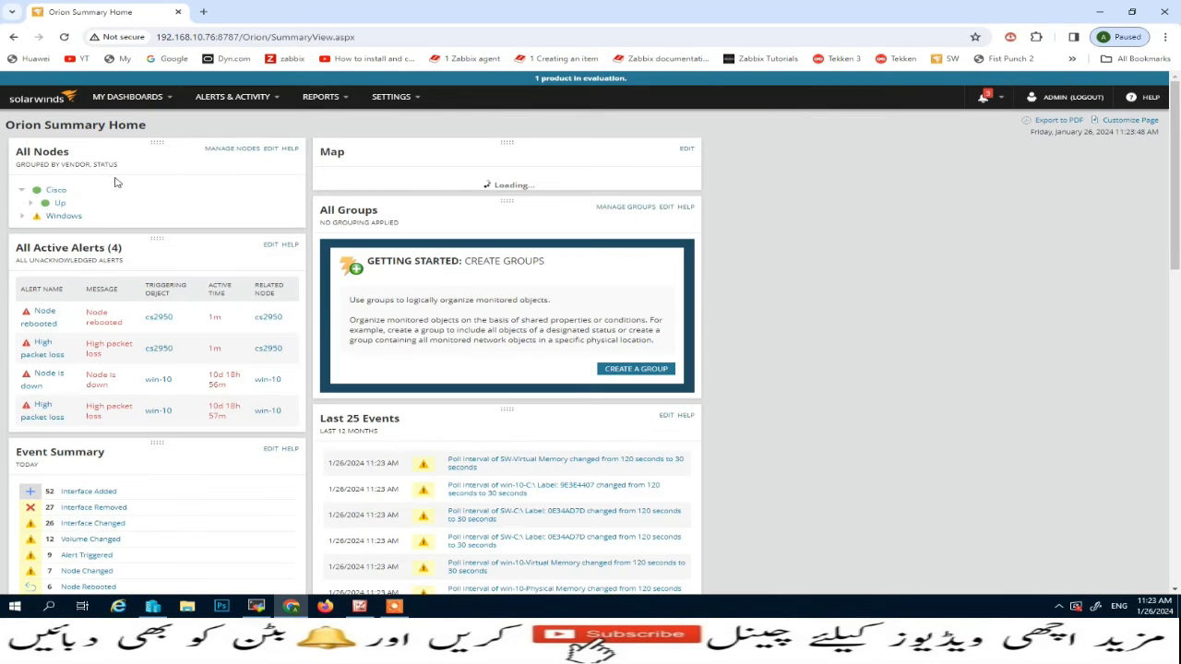
left_click(238, 152)
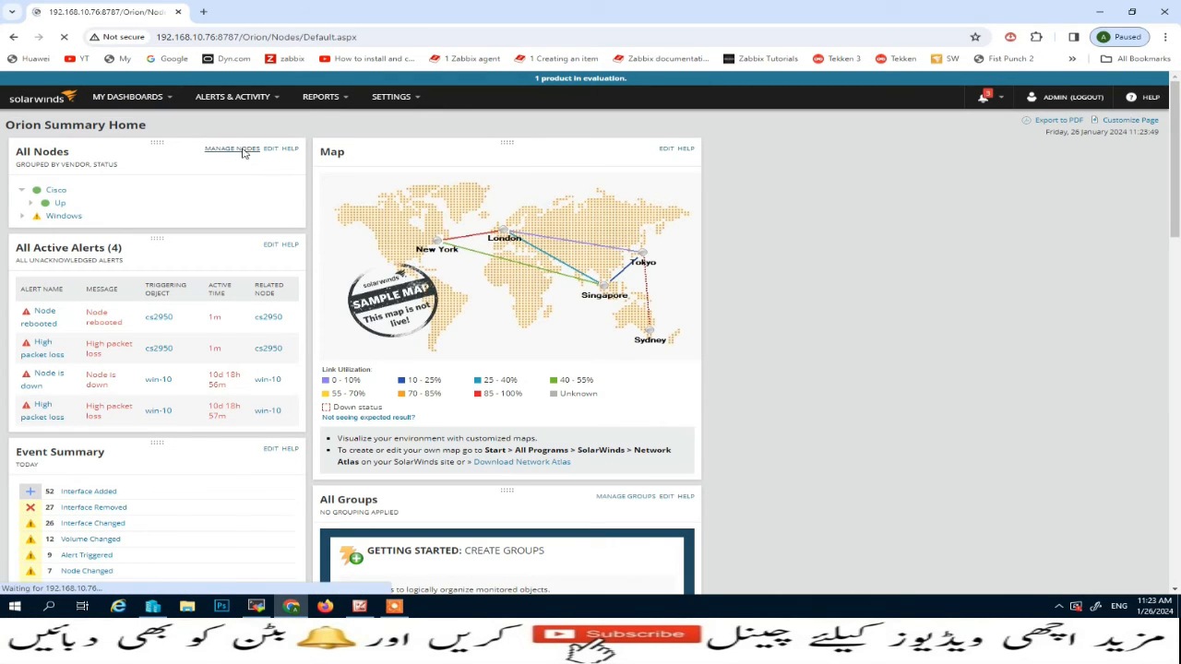
left_click(263, 216)
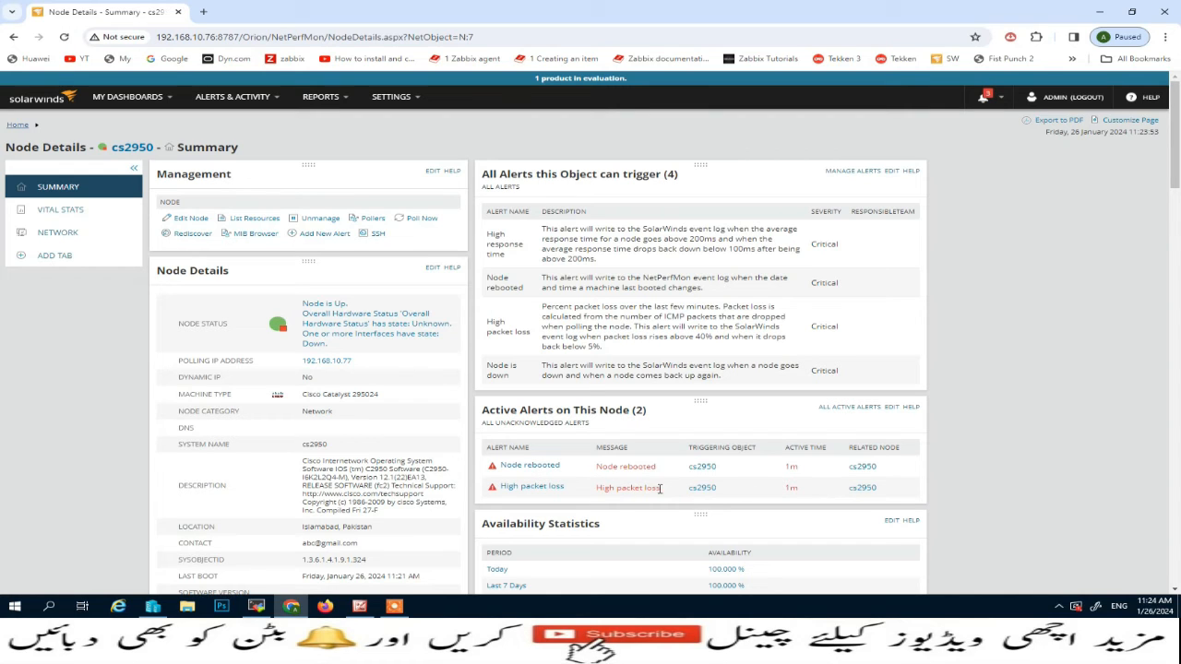
left_click(60, 233)
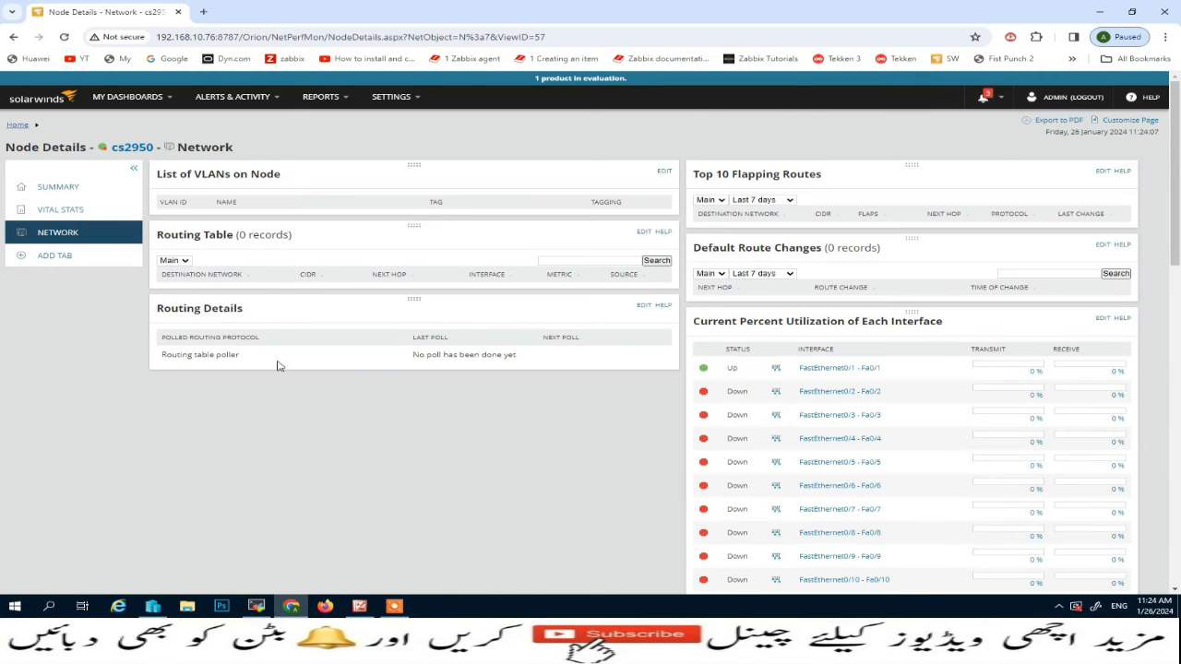
scroll(280, 366, "down", 3)
scroll(285, 359, "up", 3)
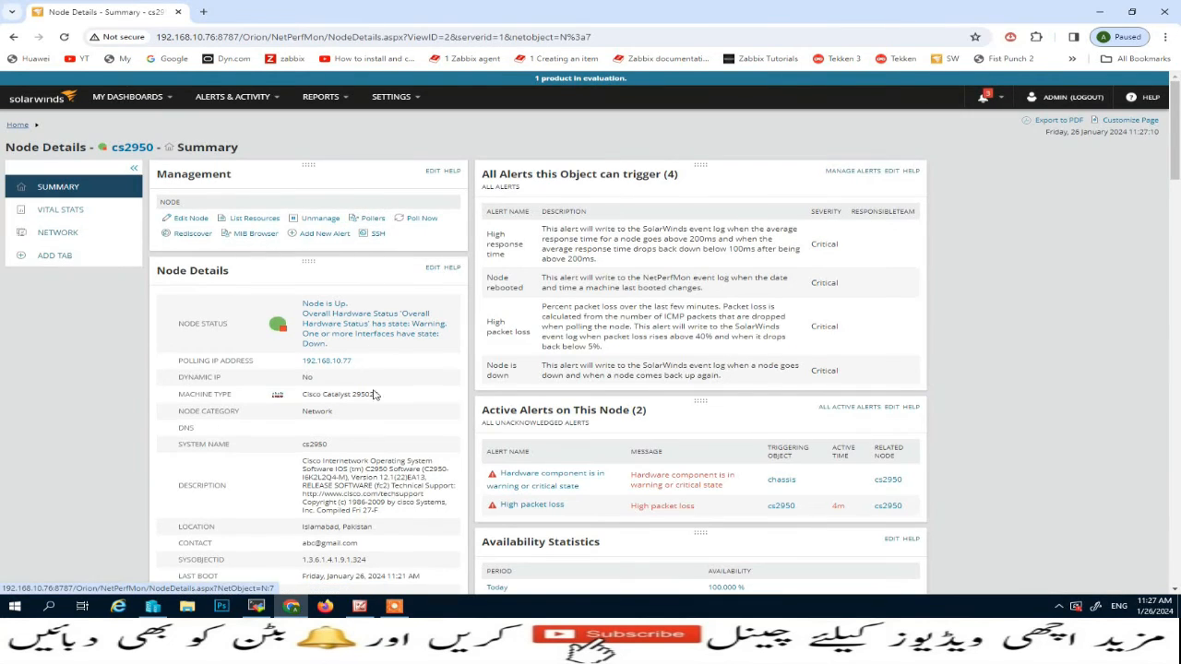
Check the Polling Details in the cs2950 summary and poll the node immediately
scroll(362, 483, "down", 3)
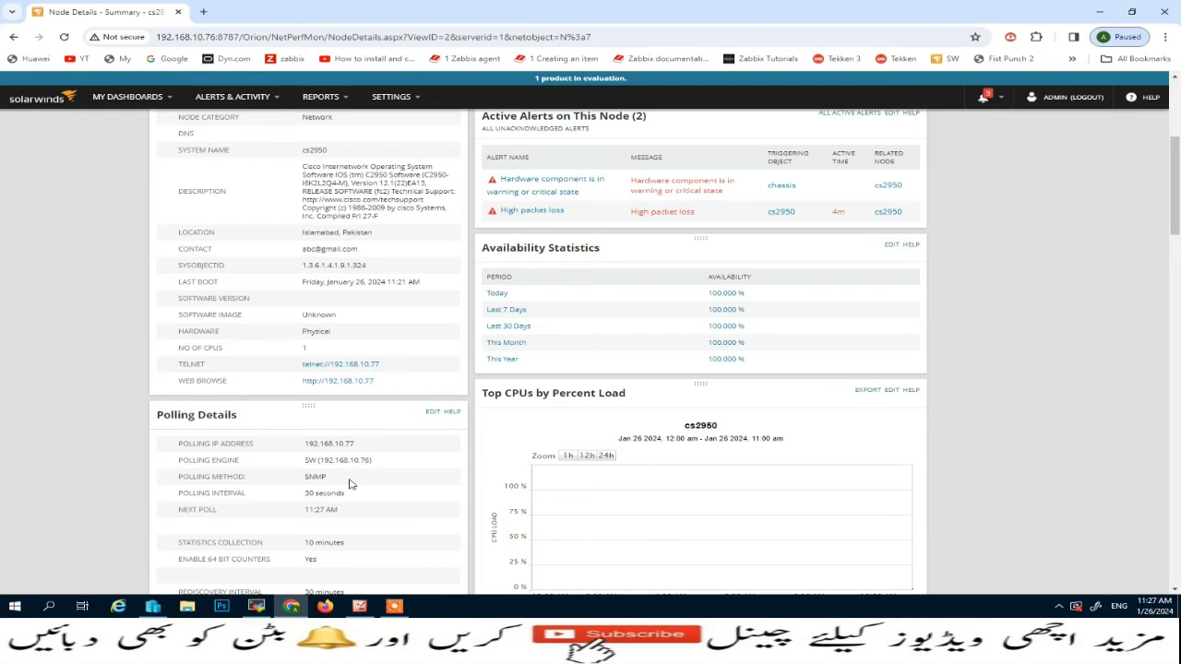
scroll(349, 484, "up", 3)
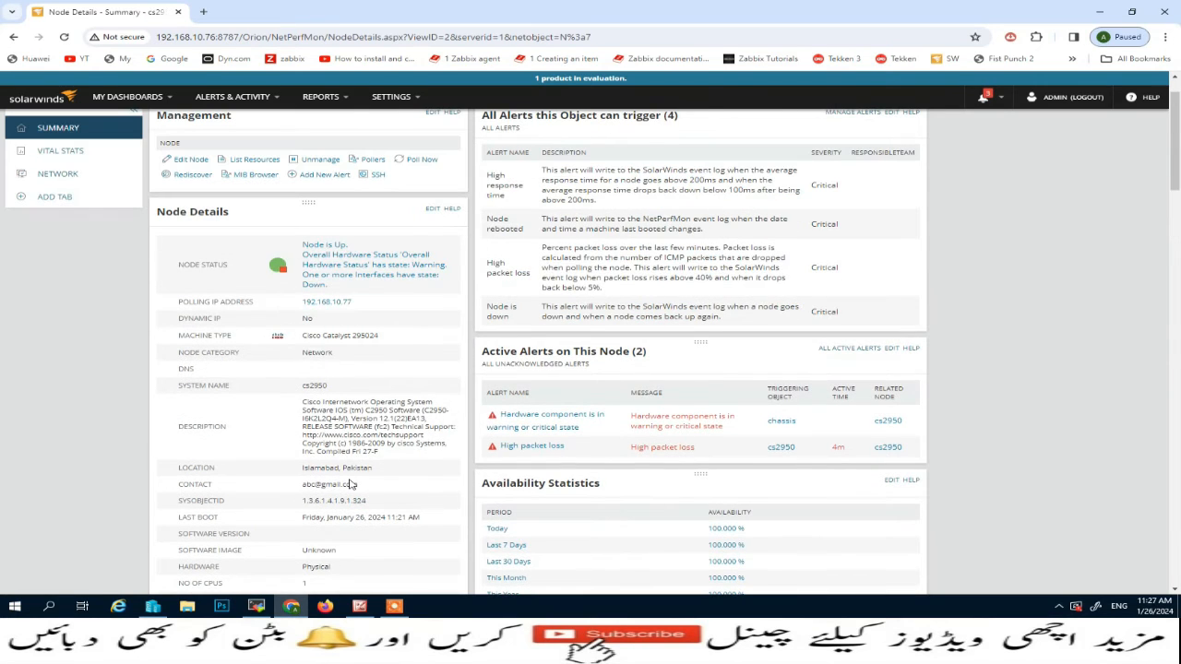
left_click(414, 162)
Examine the Network view of cs2950 and expand the Fan sensors under Current Hardware Health
left_click(57, 175)
scroll(352, 422, "down", 2)
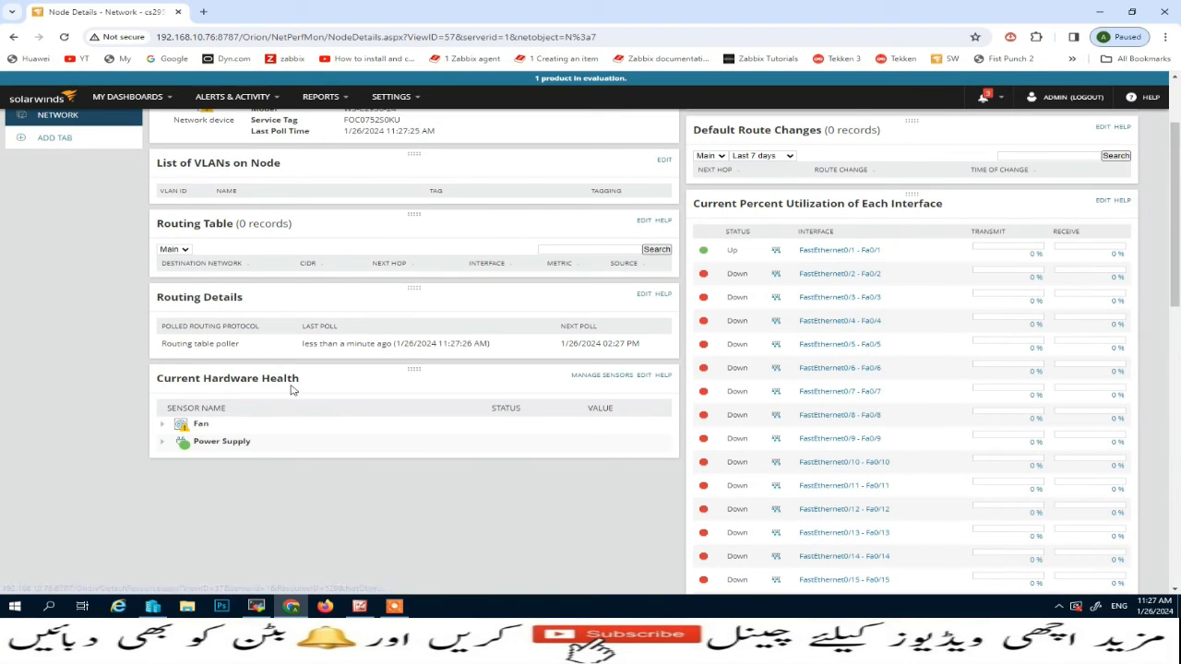
left_click(162, 426)
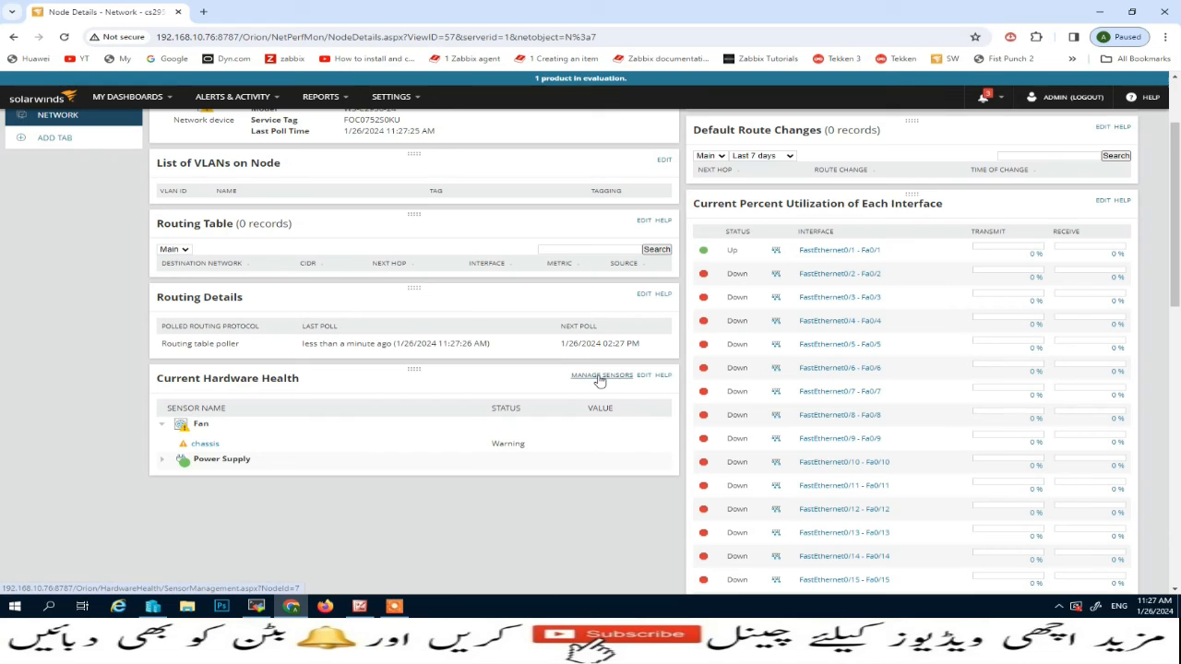
Open hardware sensor management for cs2950 and switch the chassis fan sensor off and back on
left_click(600, 378)
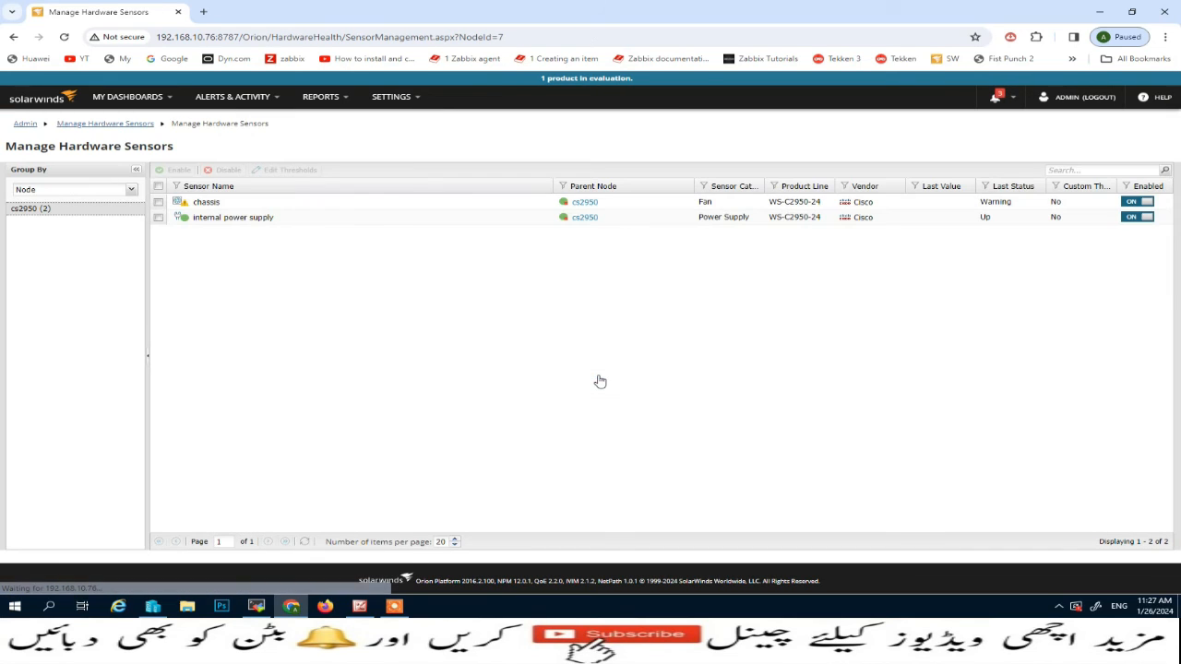
left_click(159, 203)
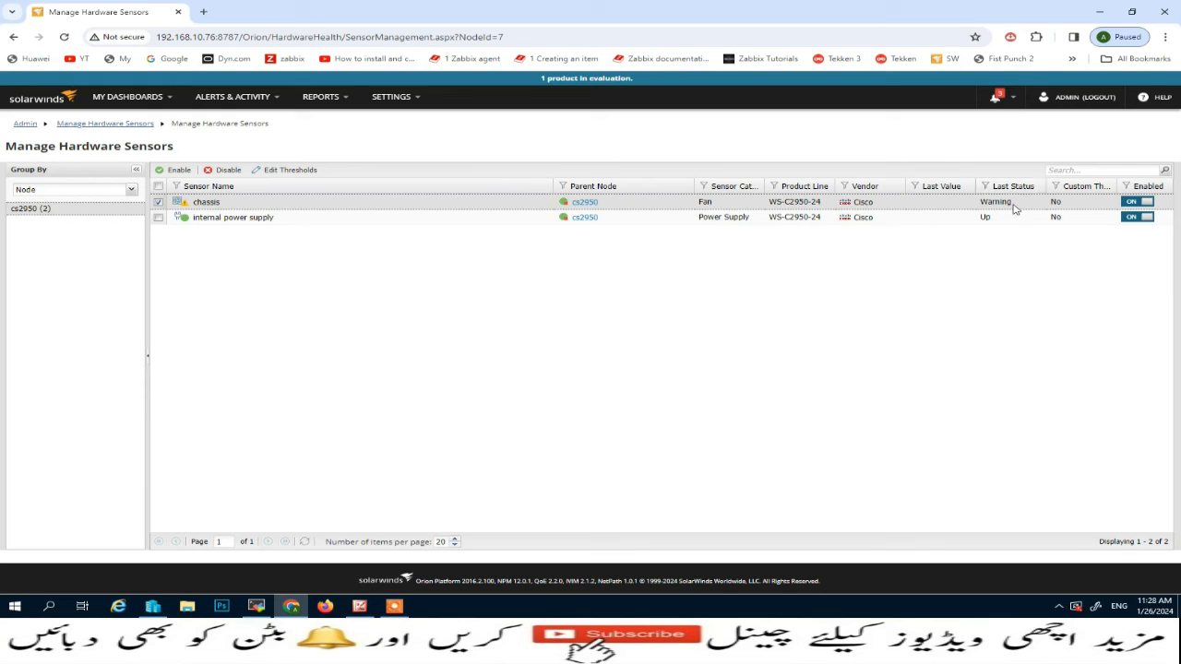
left_click(1136, 203)
left_click(1140, 203)
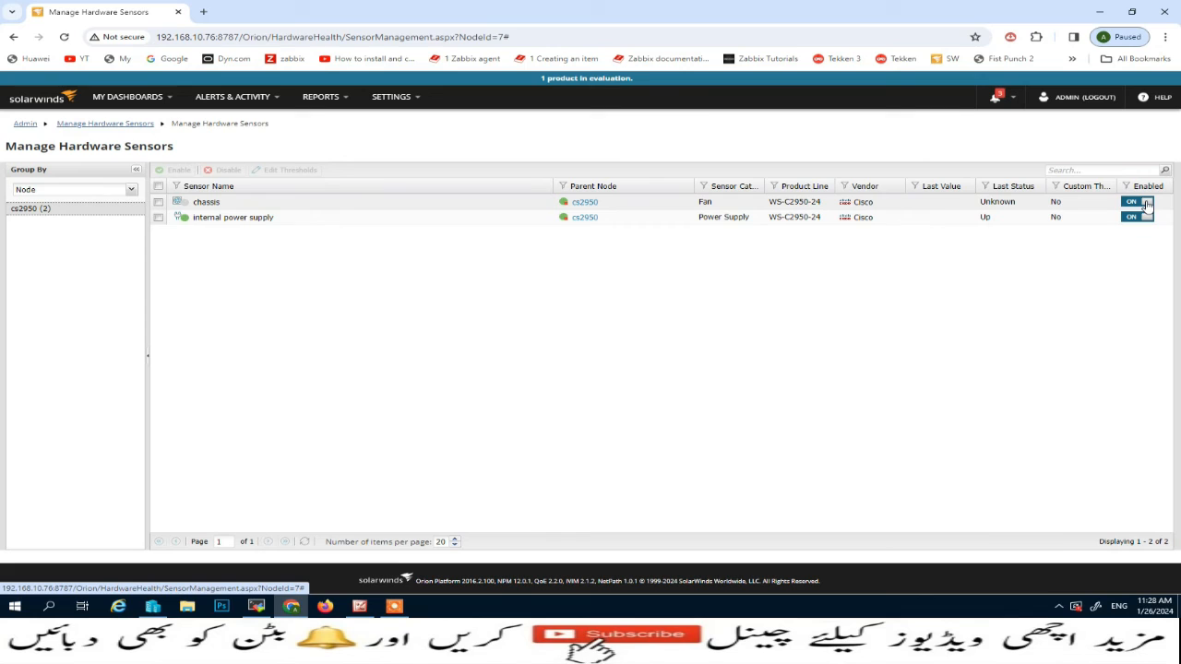
Open the threshold editor for the chassis sensor, read its status options and notice, and cancel without changes
left_click(160, 203)
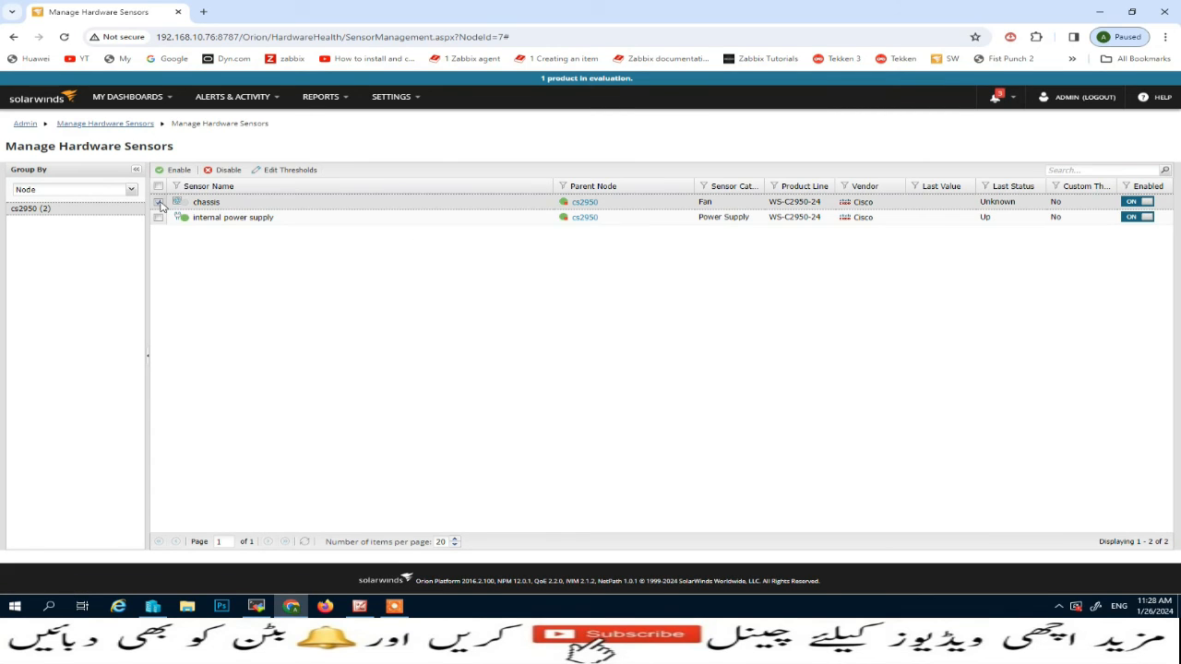
left_click(291, 174)
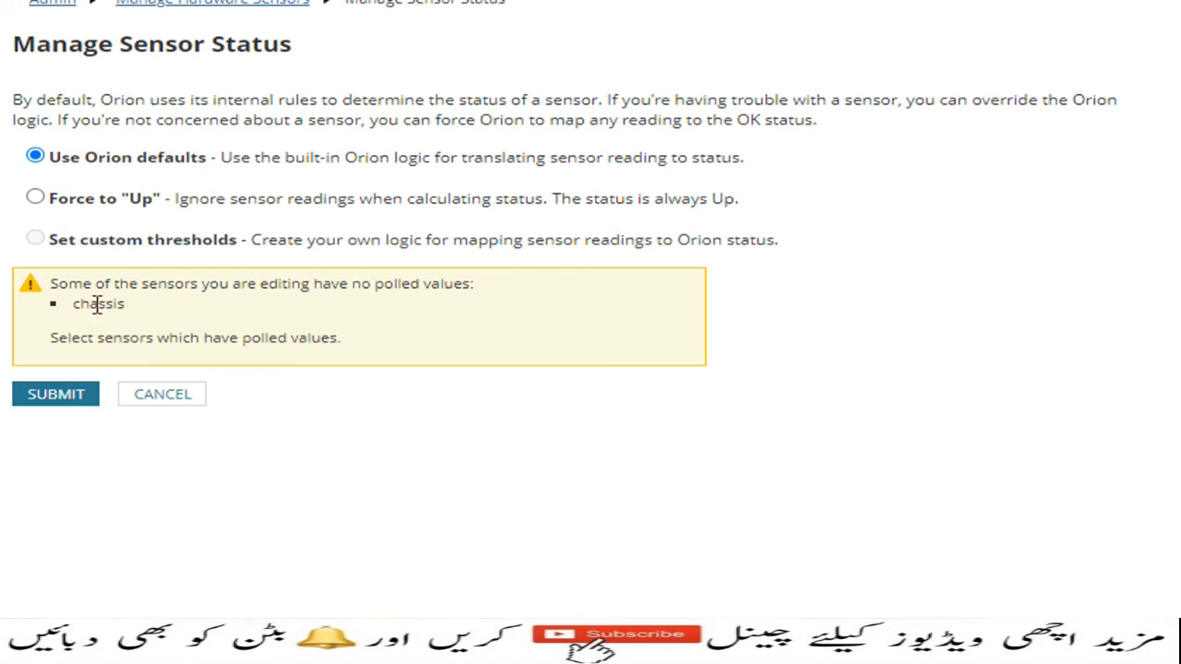
left_click_drag(51, 284, 487, 337)
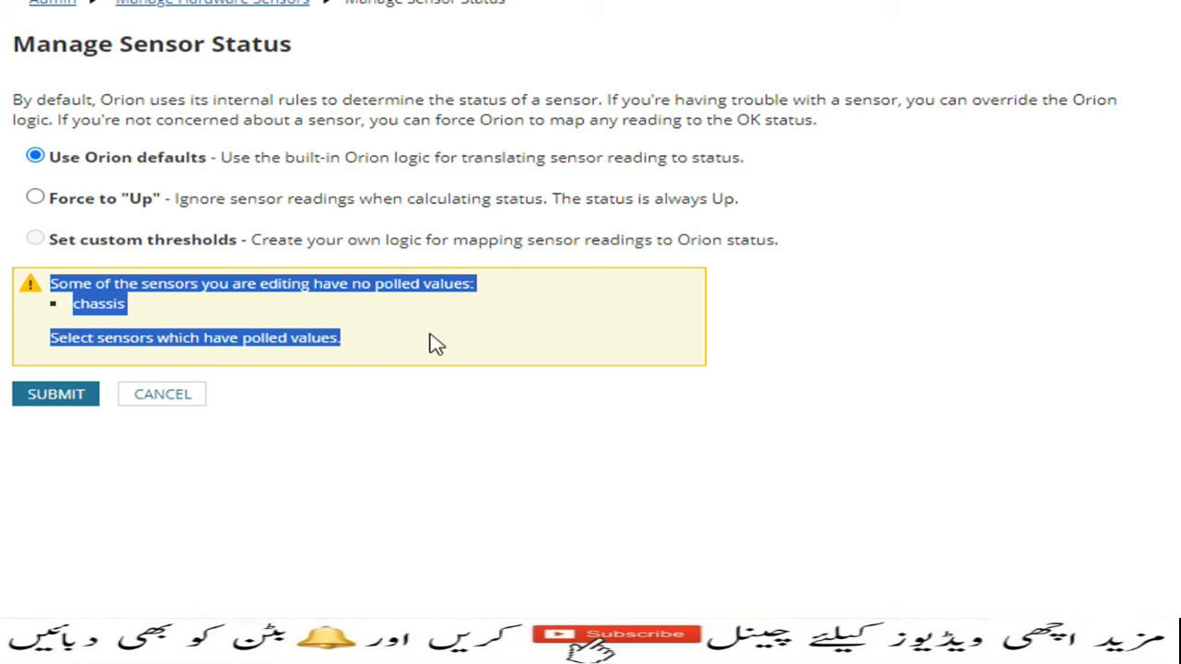
left_click(148, 395)
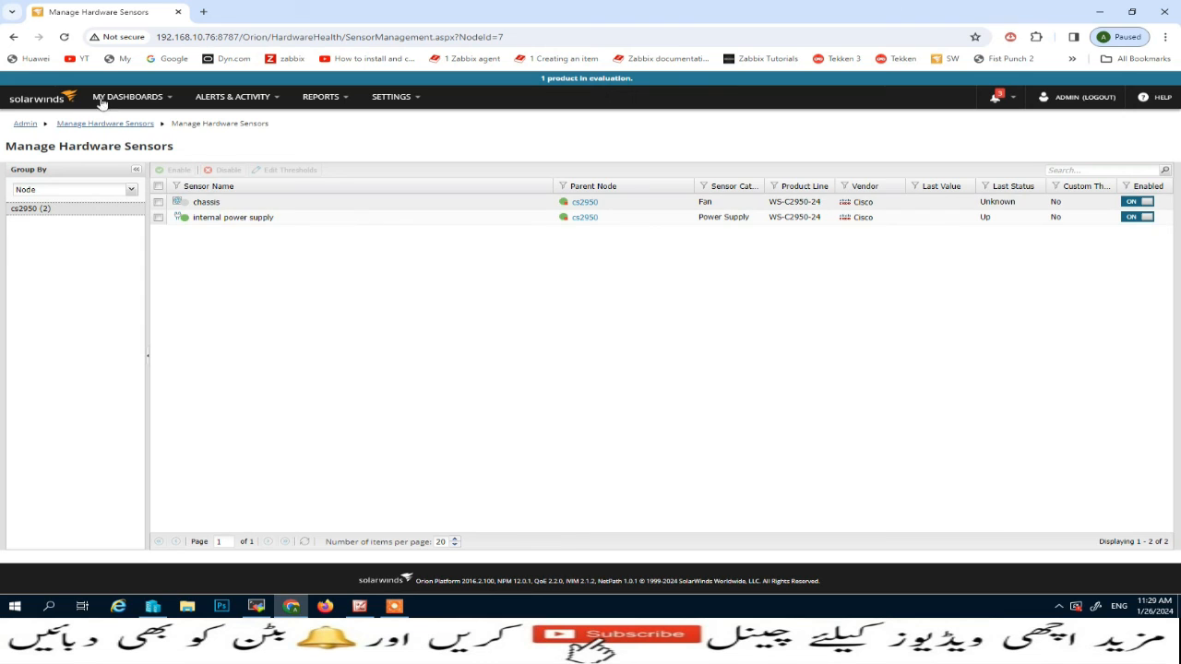
Return to the Orion summary home, expand the Cisco group, and open the cs2950 node details from node management
mouse_move(127, 97)
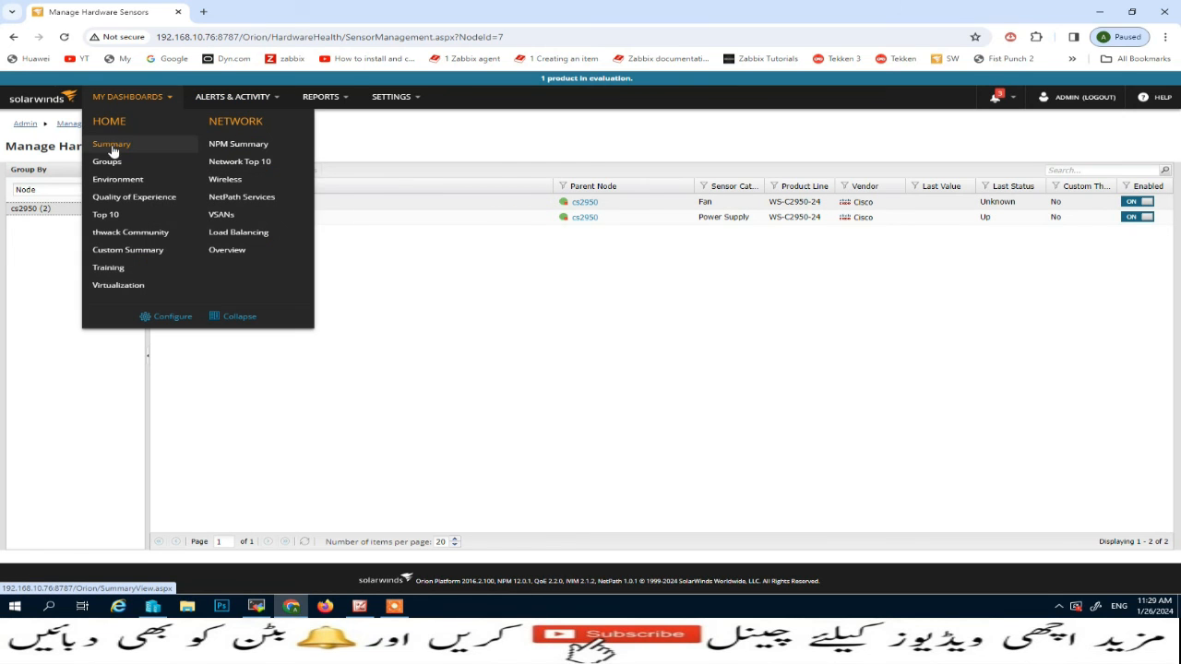
left_click(113, 148)
left_click(57, 191)
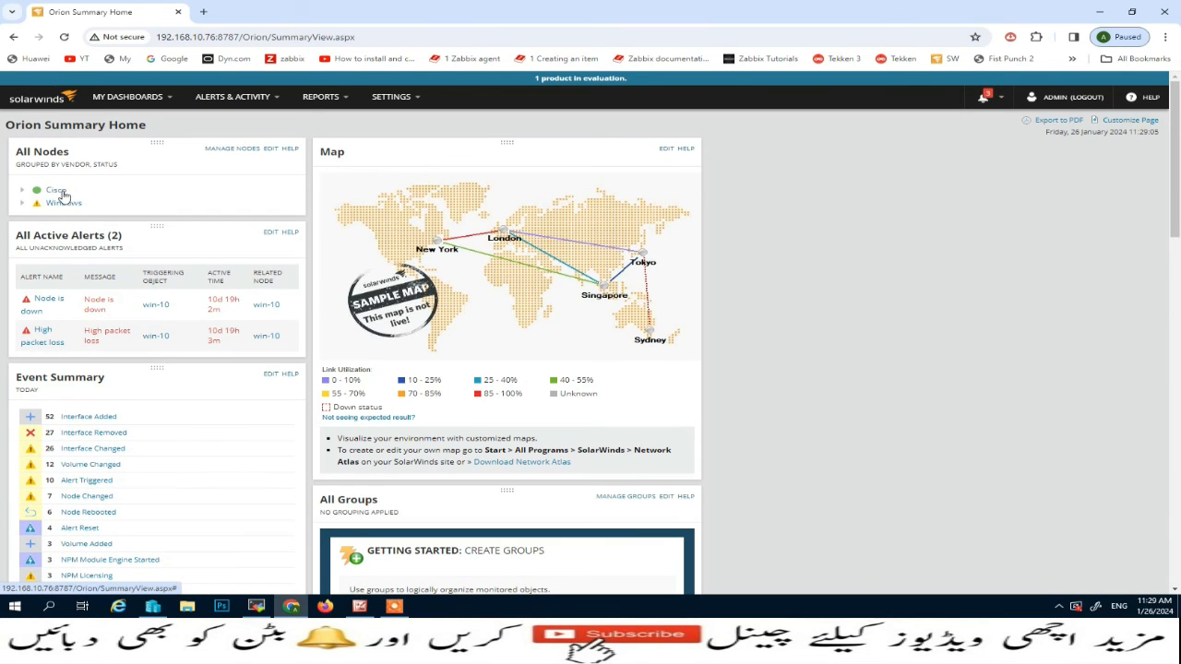
left_click(57, 191)
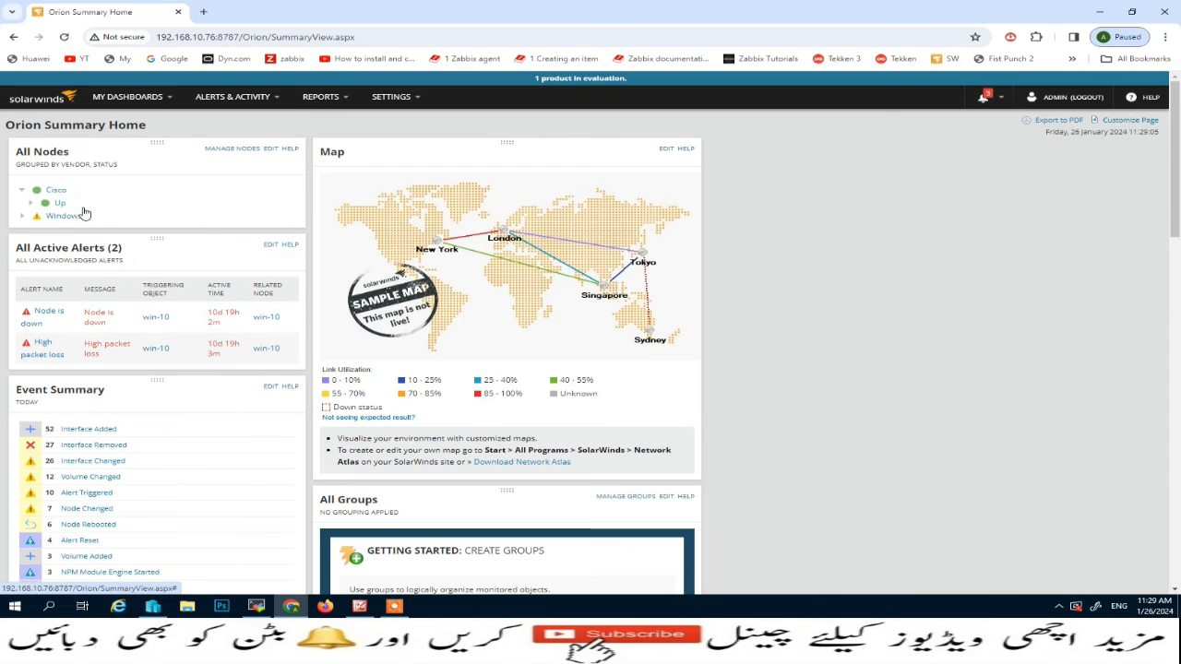
left_click(242, 150)
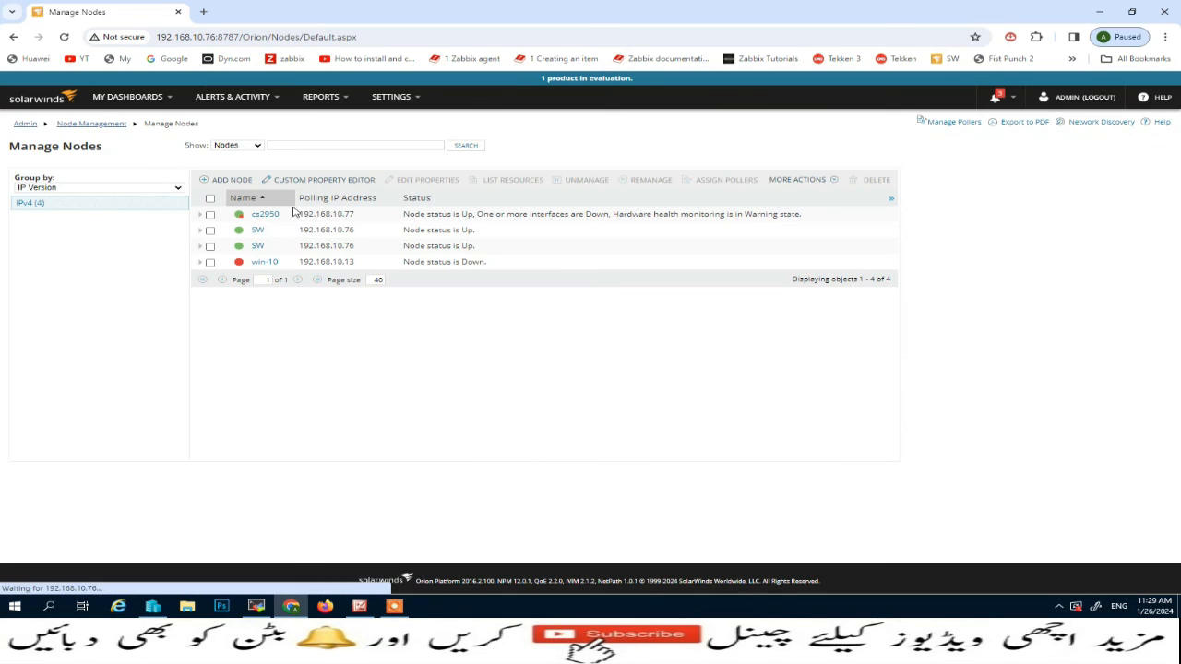
left_click(265, 218)
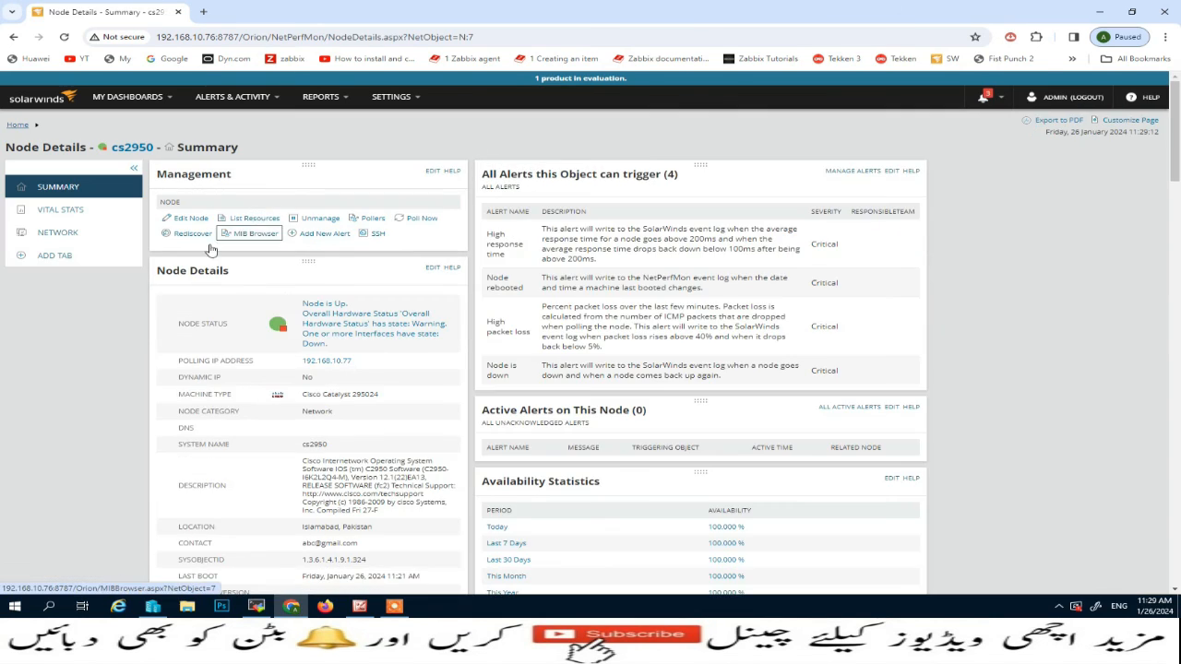
Examine the Vital Stats view of cs2950, covering response time, packet loss, CPU load and memory utilization
left_click(72, 211)
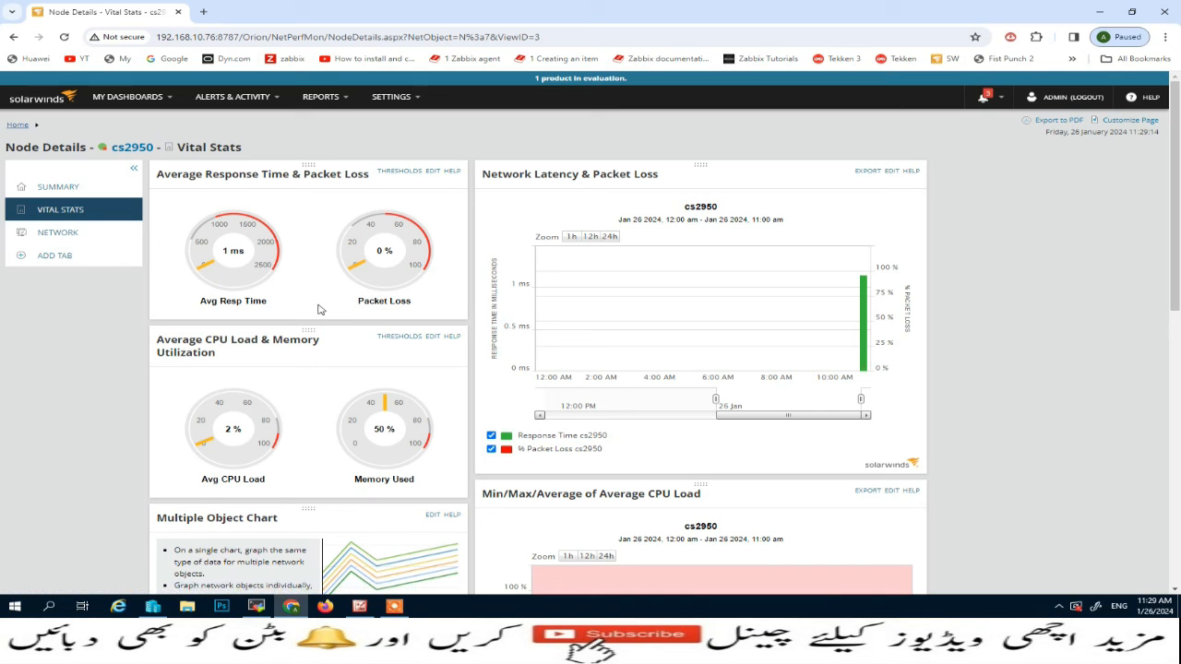
scroll(565, 369, "down", 3)
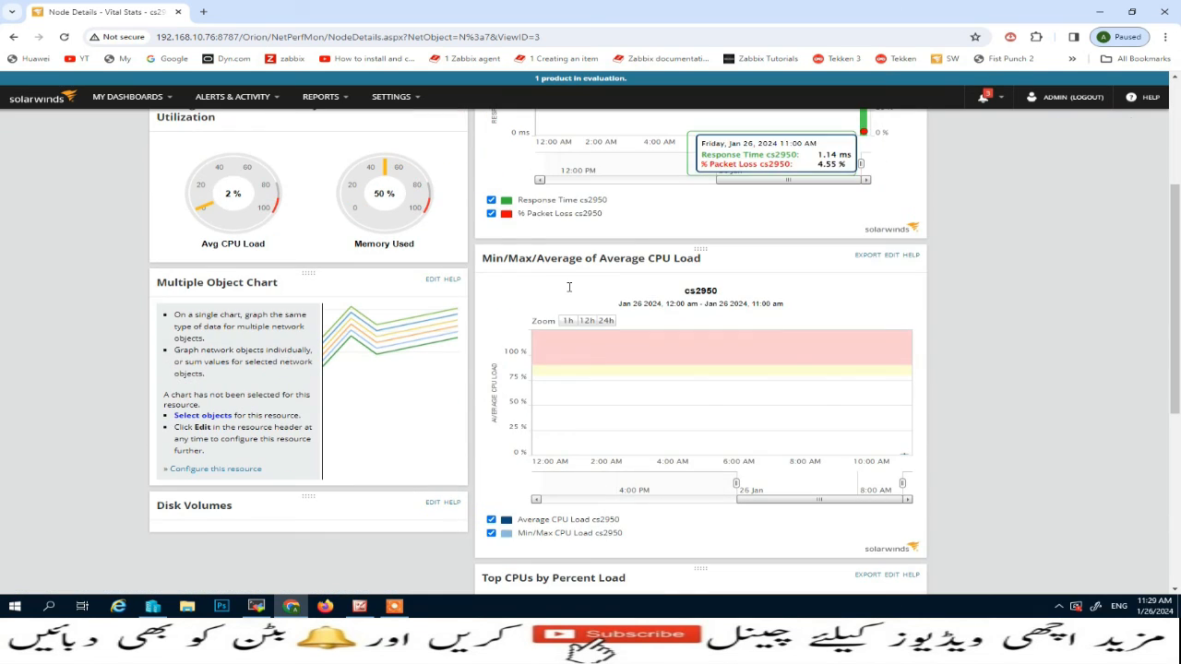
scroll(401, 401, "up", 3)
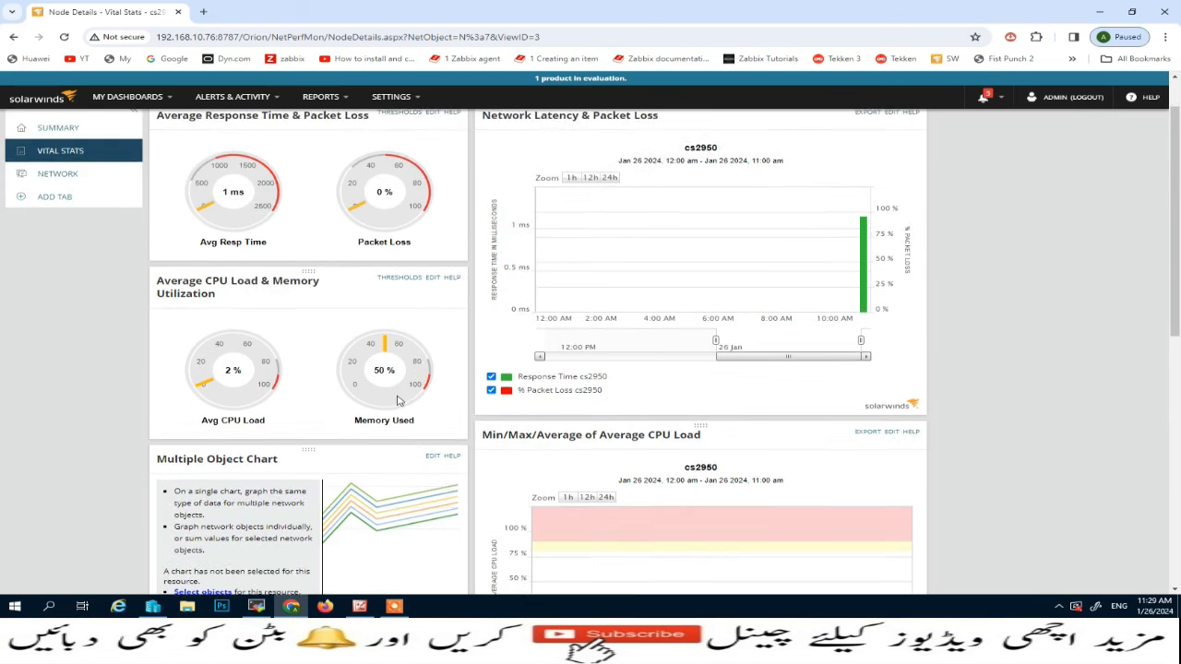